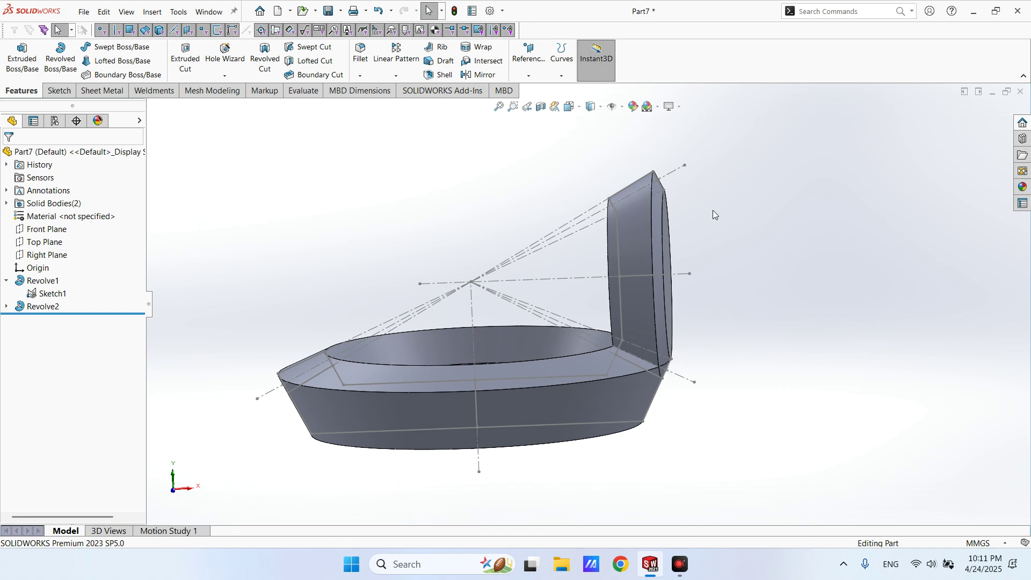
Examine the smaller revolved body's conical end face and the sketch centerlines running through it.
middle_click_drag(713, 210, 728, 223)
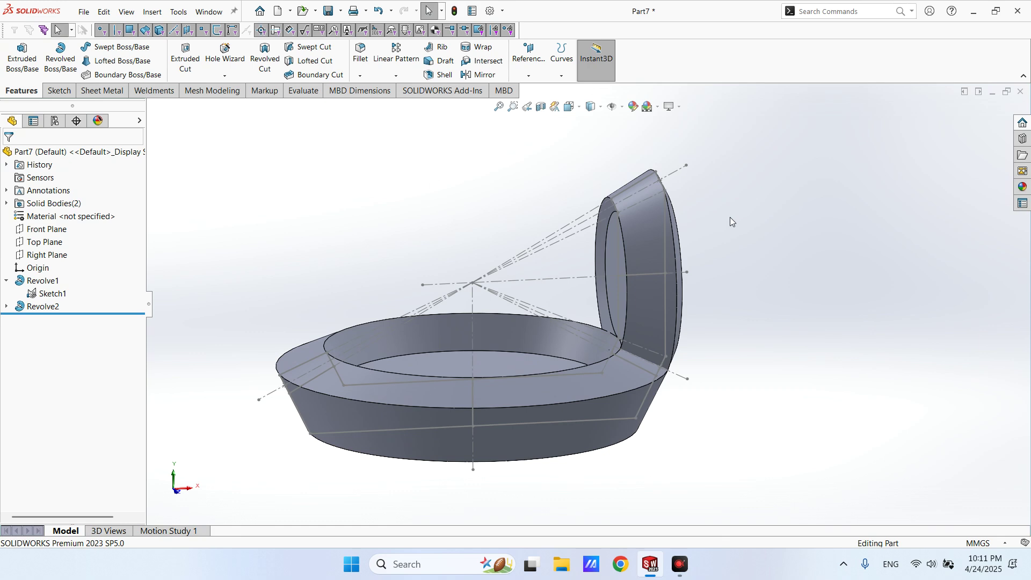
middle_click_drag(730, 217, 701, 300)
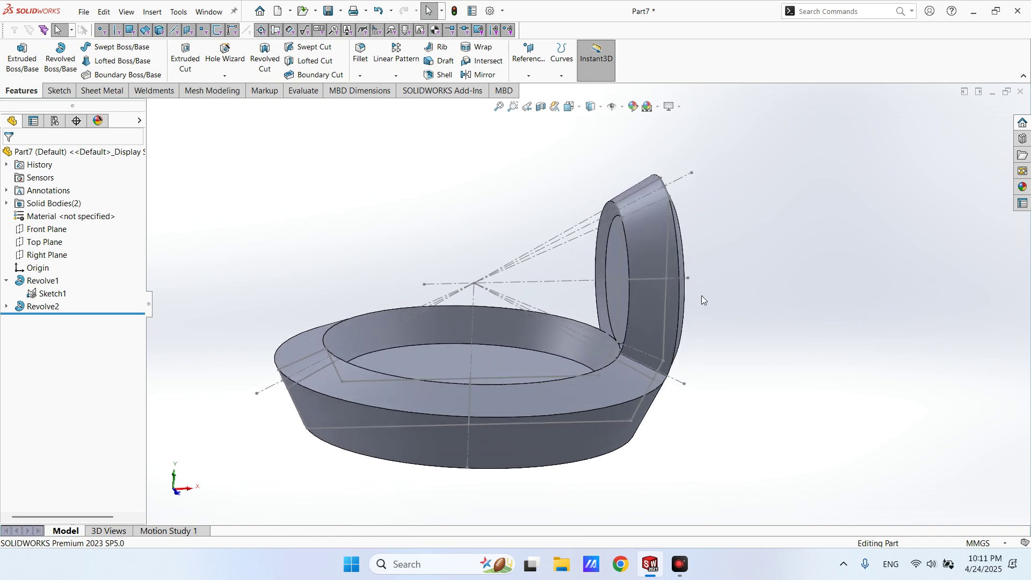
scroll(668, 231, "down", 2)
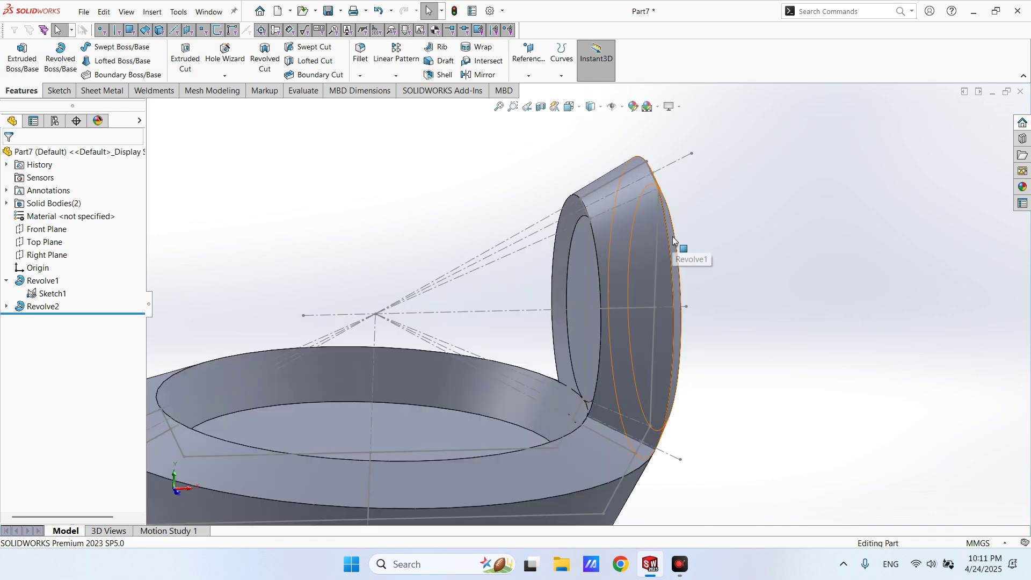
middle_click_drag(705, 229, 665, 240)
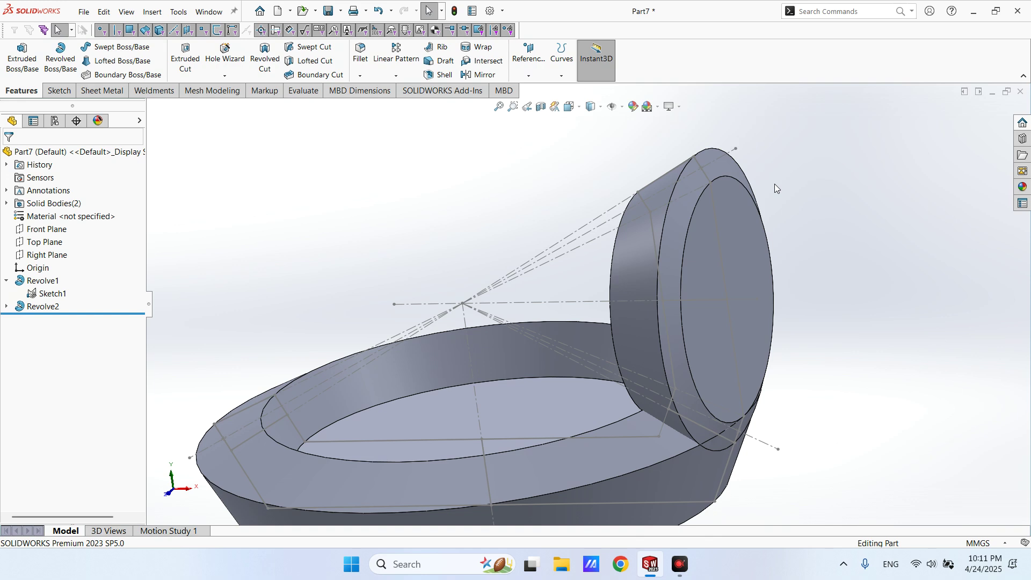
scroll(720, 198, "down", 4)
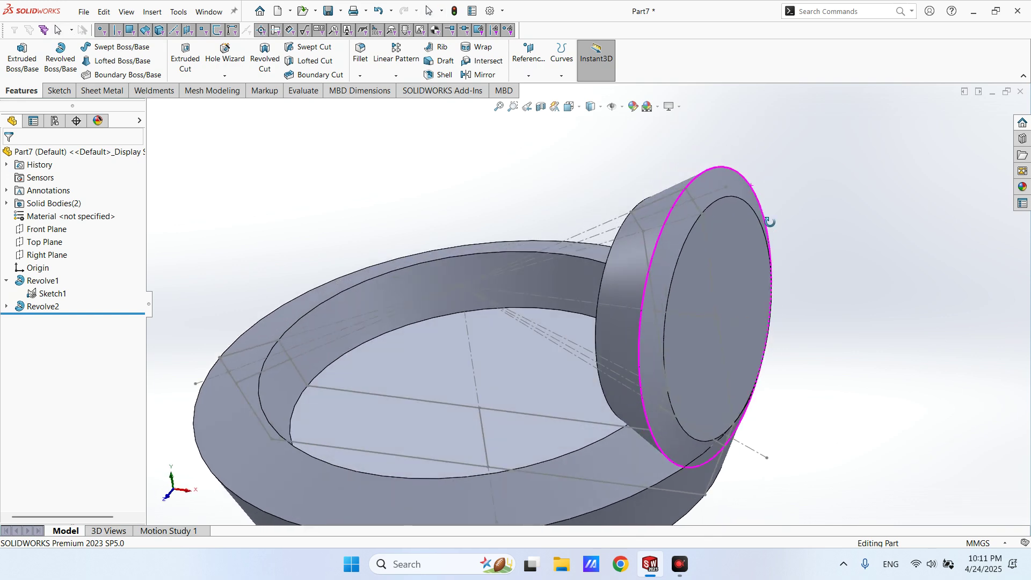
scroll(720, 202, "down", 2)
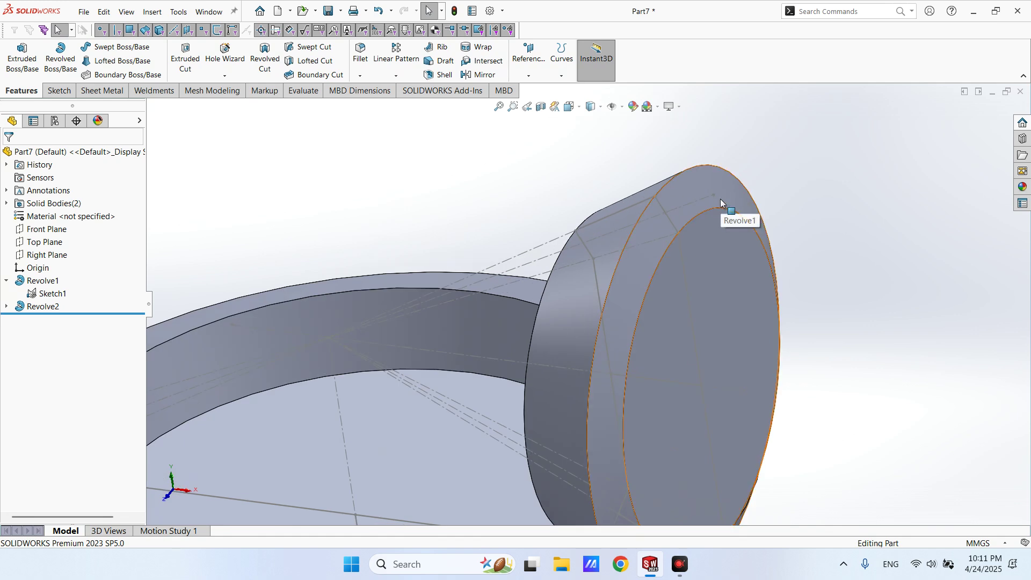
middle_click_drag(668, 193, 680, 172)
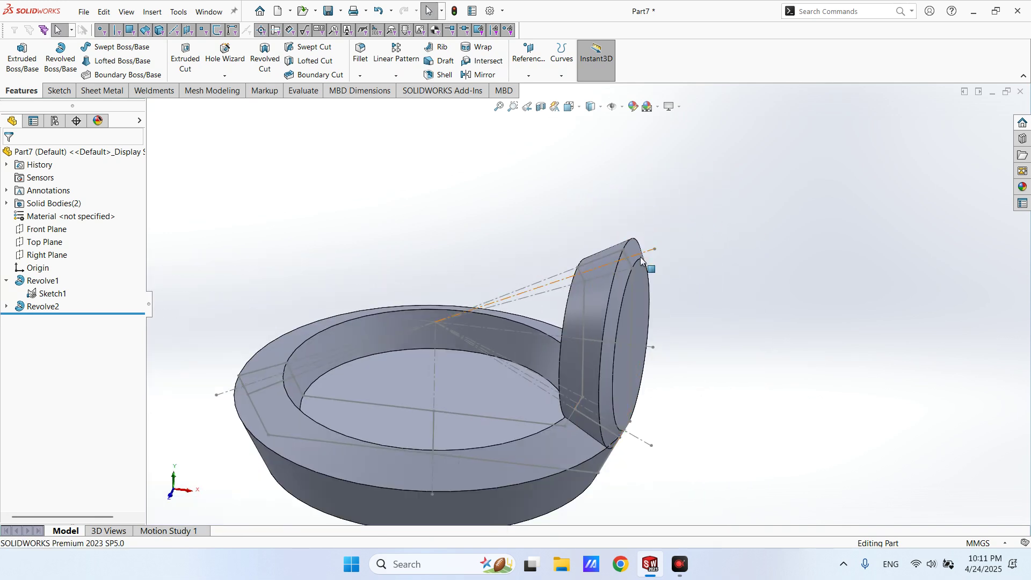
scroll(640, 257, "down", 3)
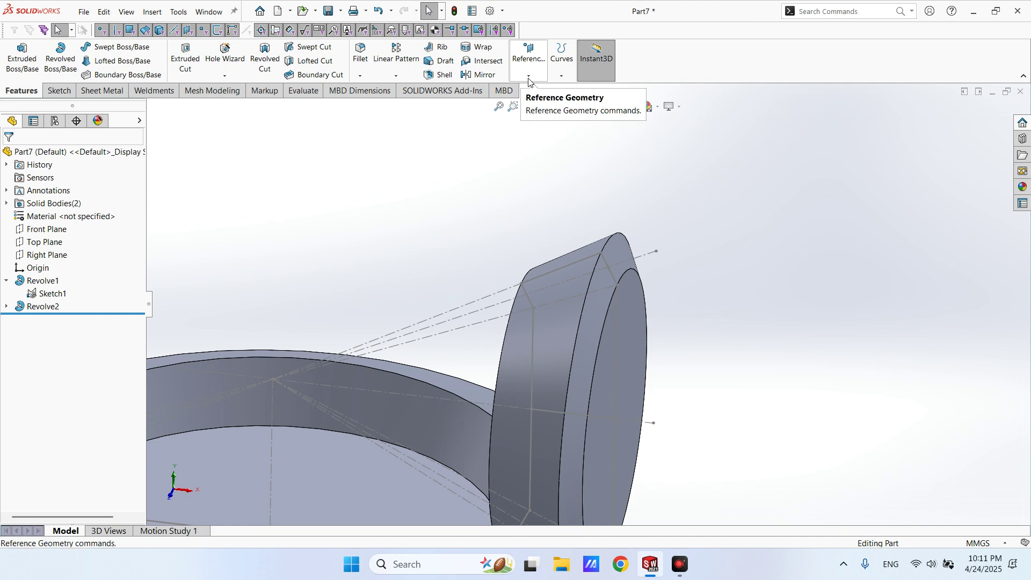
left_click(615, 248)
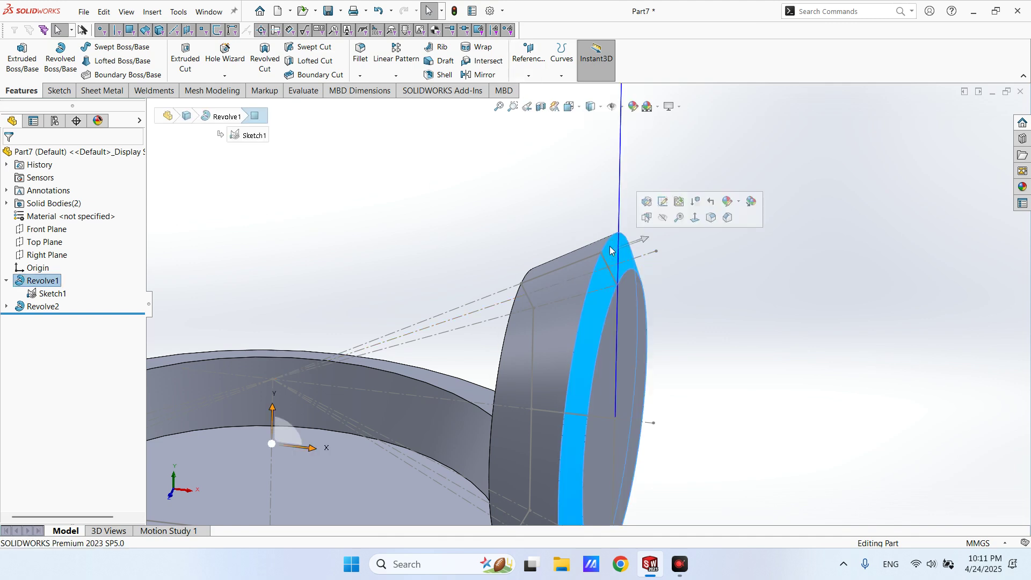
left_click(559, 213)
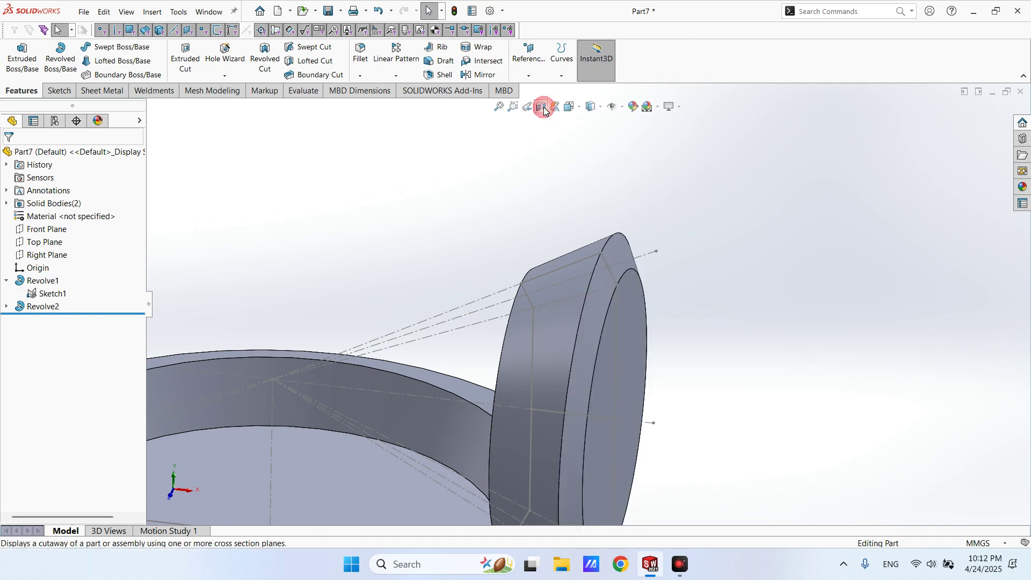
Create a reference plane perpendicular to the slanted Sketch1 centerline through the smaller body and tangent to its conical end face.
left_click(531, 65)
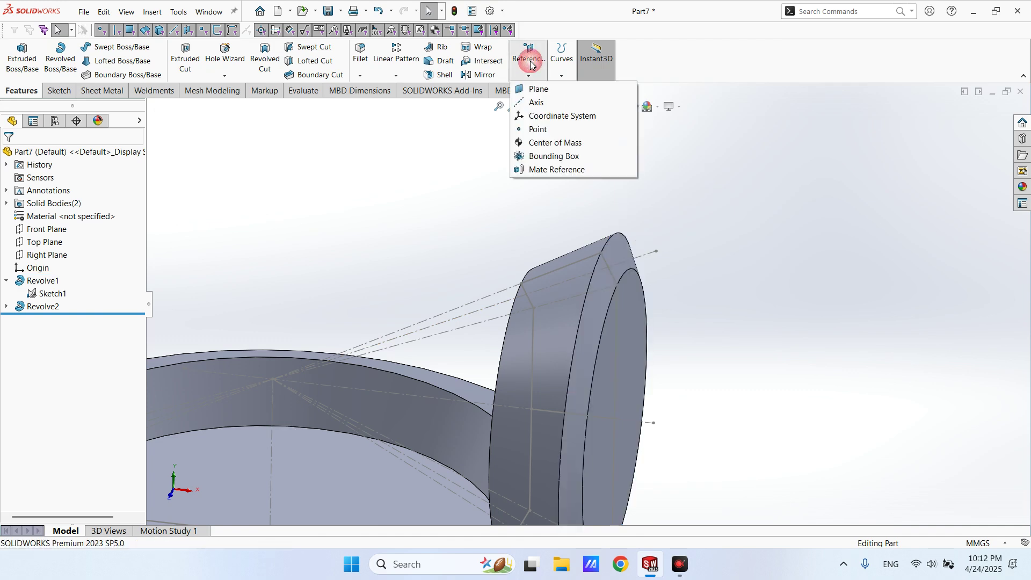
left_click(536, 91)
scroll(597, 281, "down", 3)
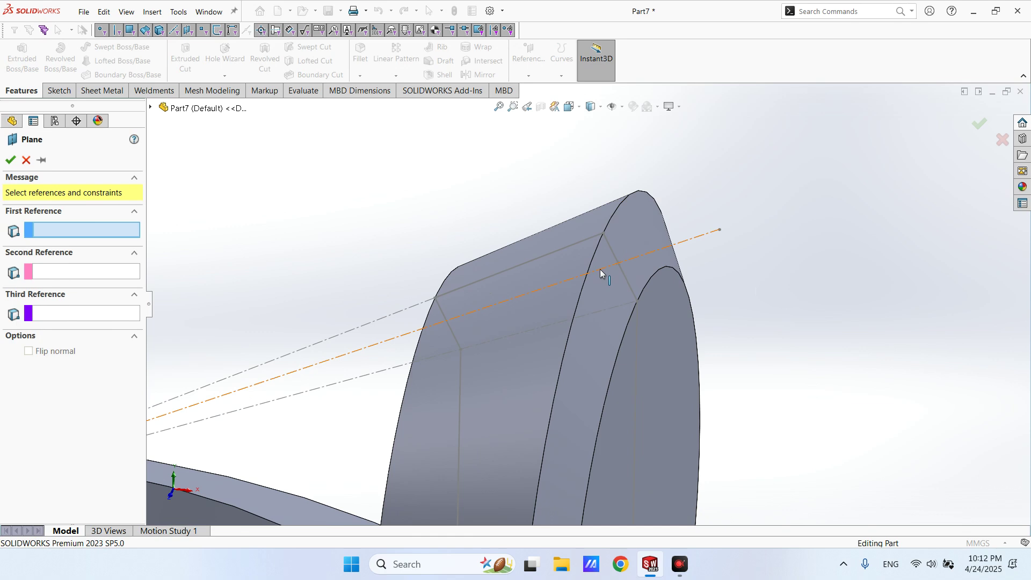
left_click(600, 269)
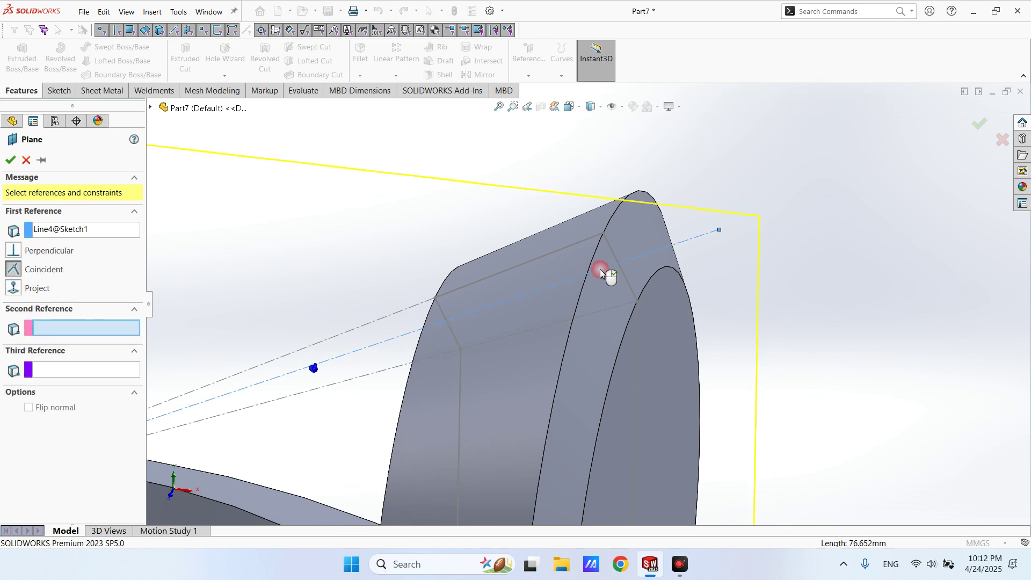
left_click(624, 237)
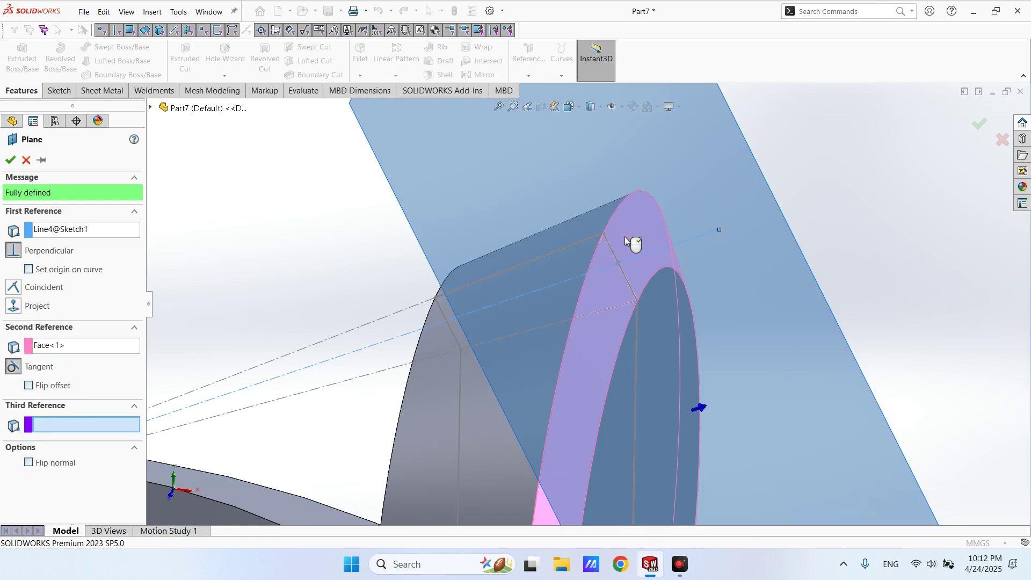
scroll(623, 237, "up", 5)
middle_click_drag(623, 237, 633, 243)
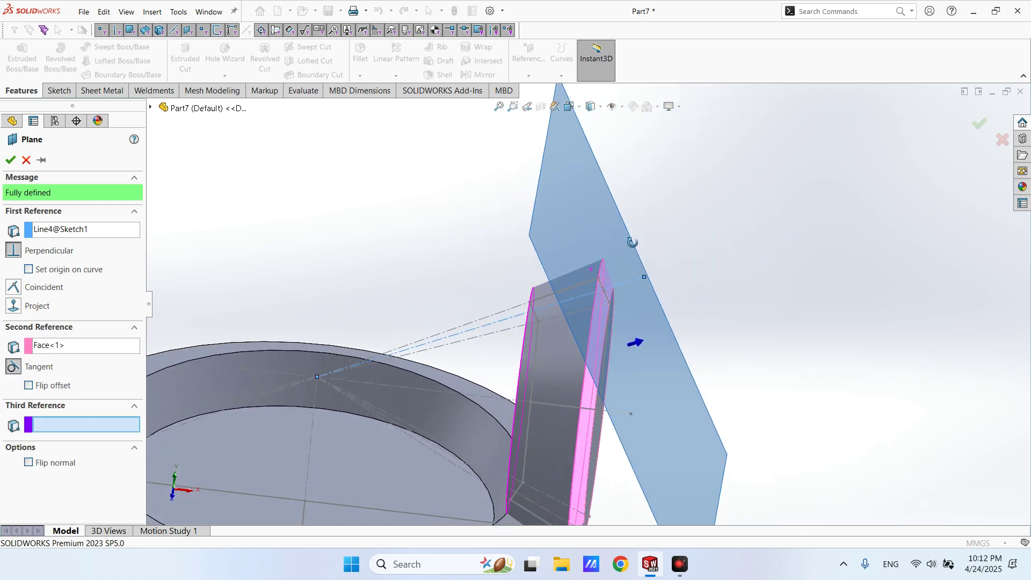
scroll(617, 274, "down", 3)
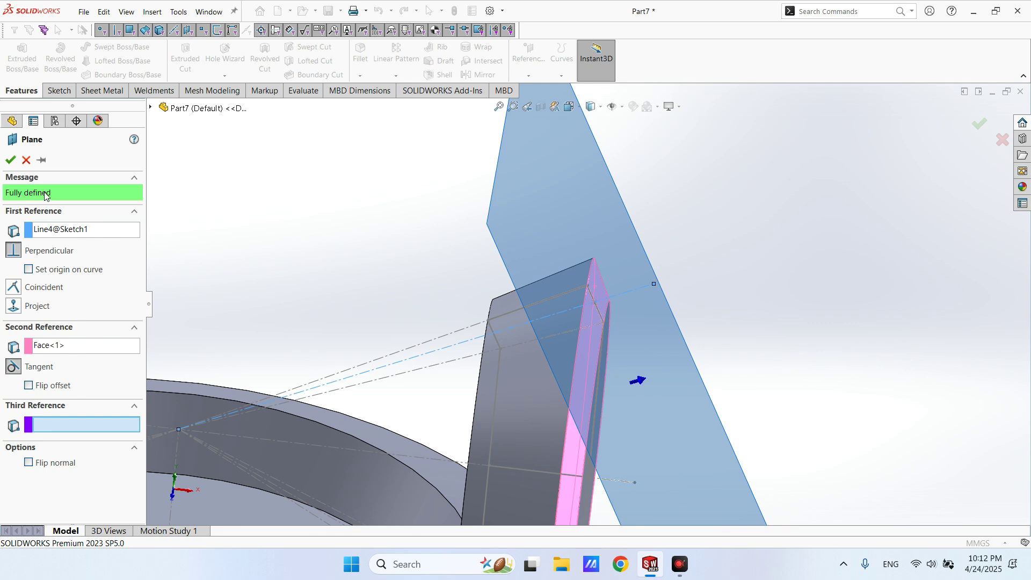
left_click(11, 162)
Start a sketch on the new reference plane and orient the view normal to it.
middle_click_drag(751, 252, 634, 253)
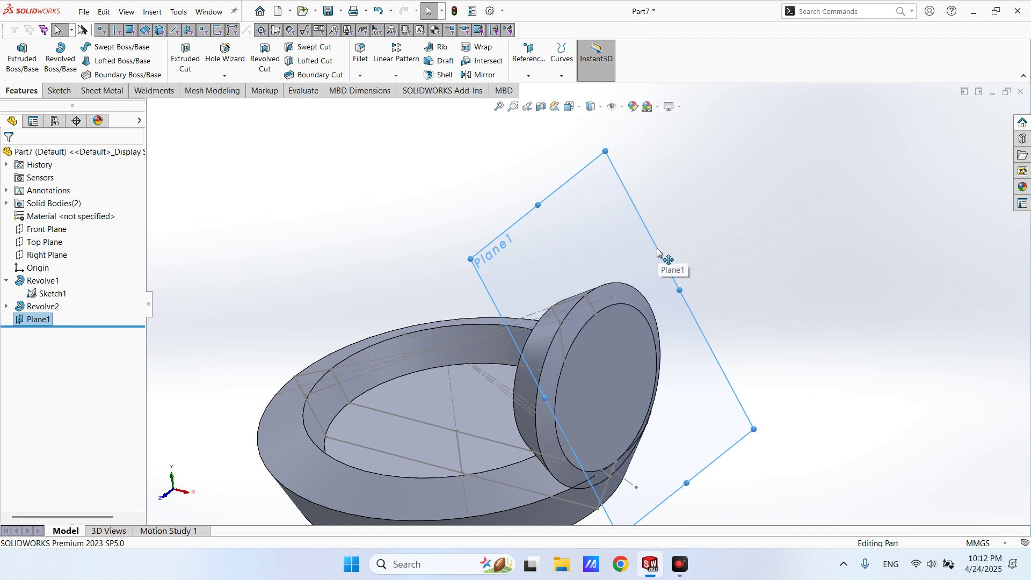
left_click(658, 248)
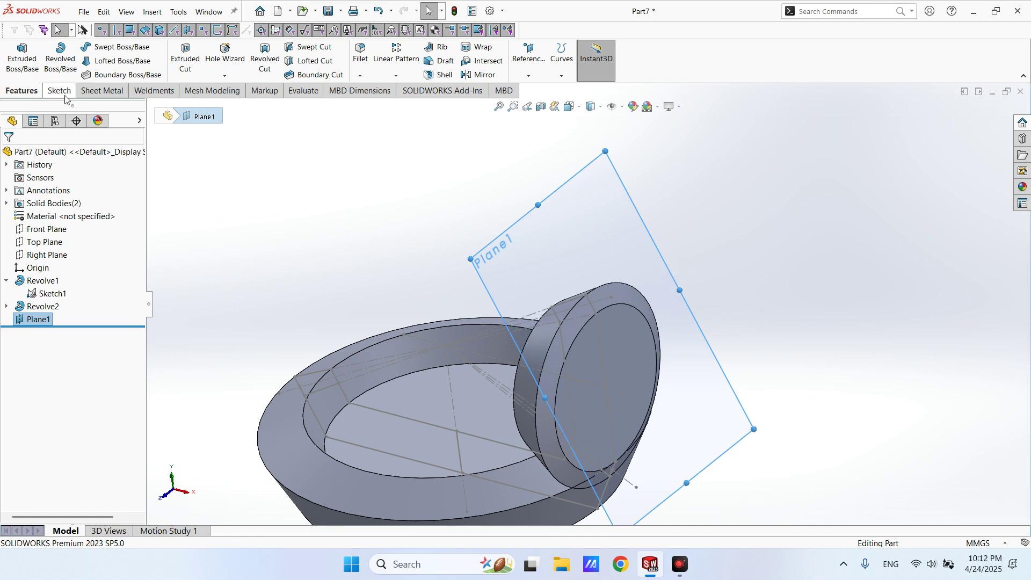
left_click(664, 264)
left_click(712, 229)
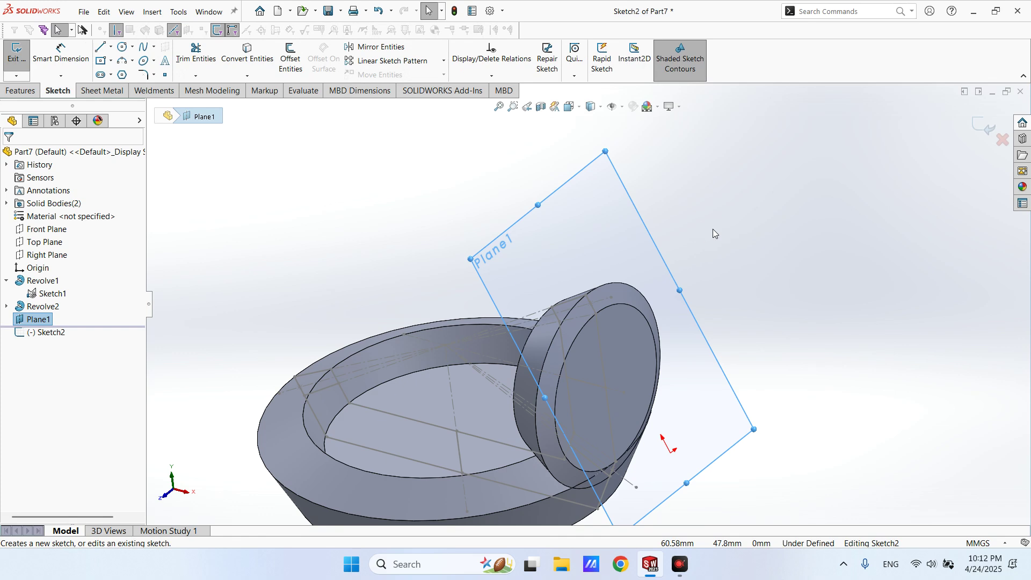
scroll(708, 231, "up", 3)
middle_click_drag(666, 256, 640, 235)
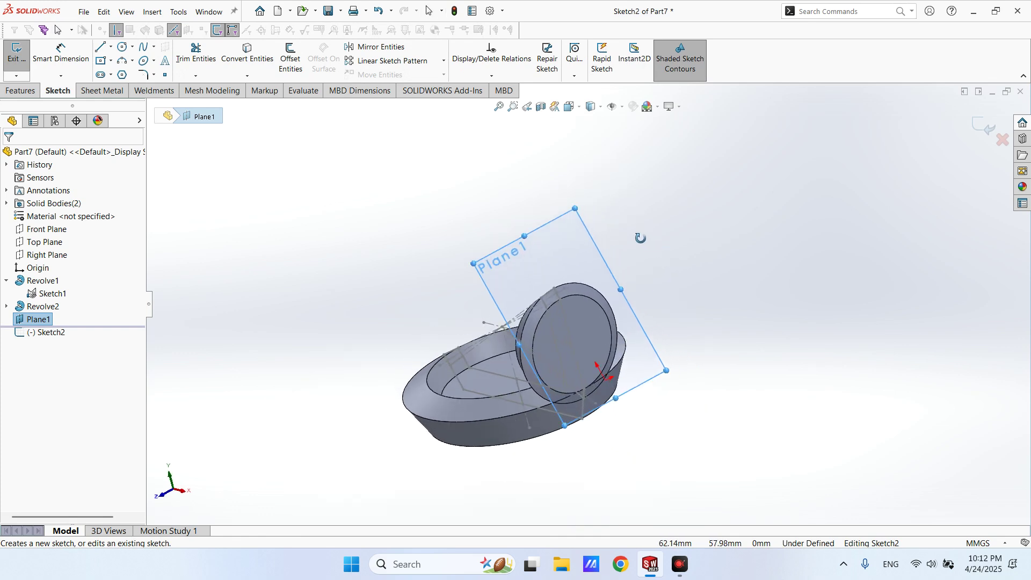
scroll(573, 290, "down", 5)
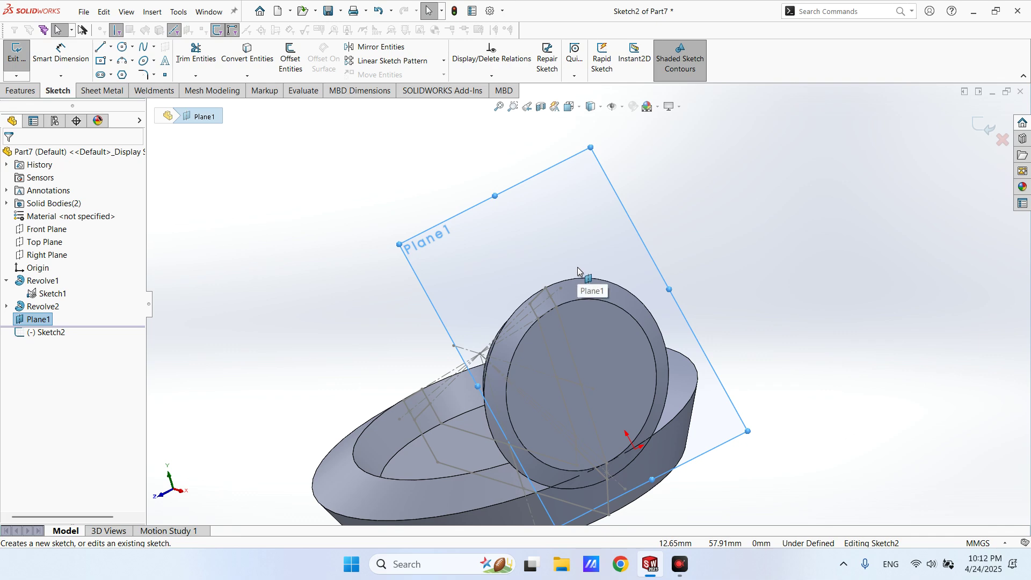
key("space")
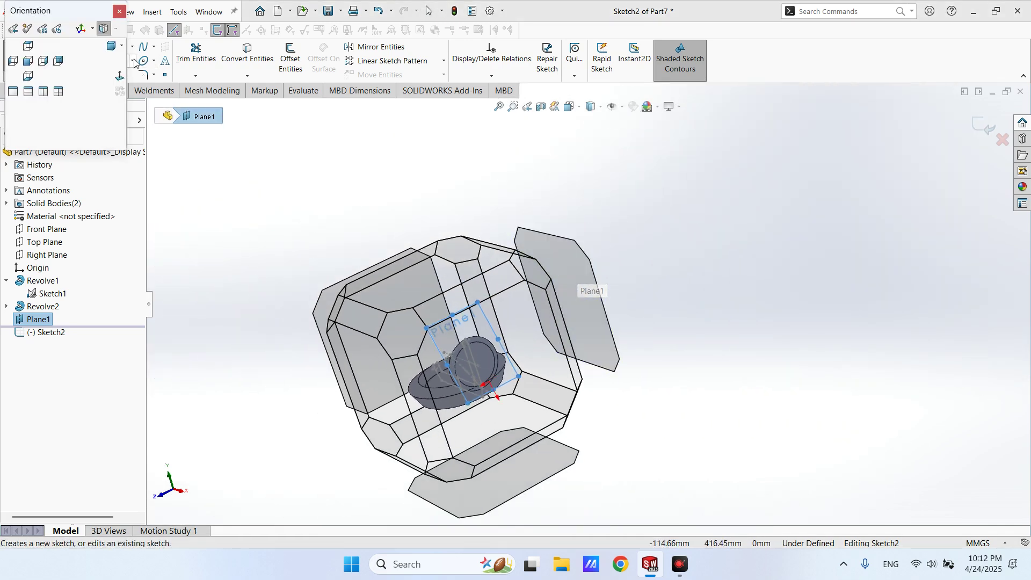
left_click(119, 77)
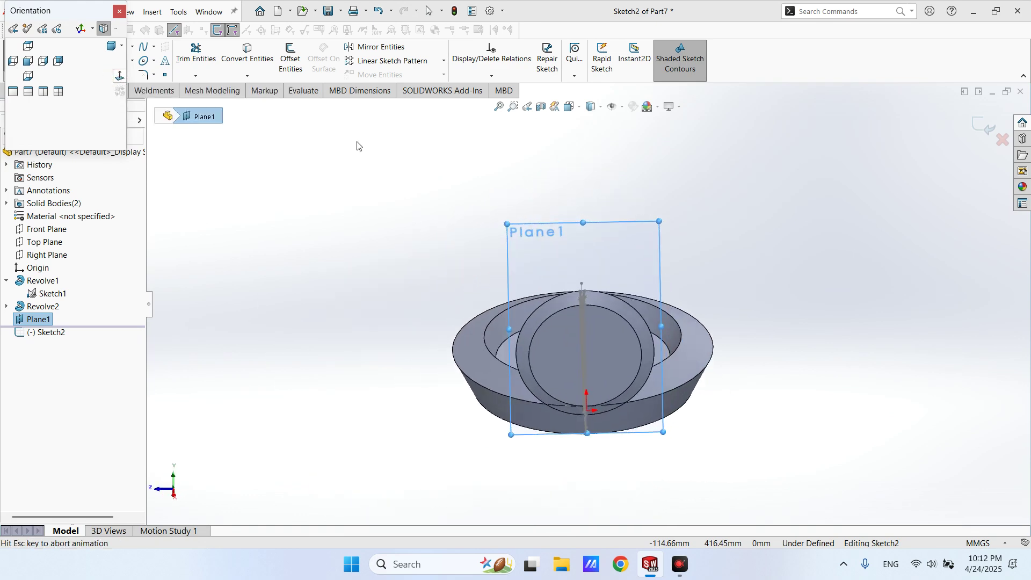
scroll(570, 309, "down", 5)
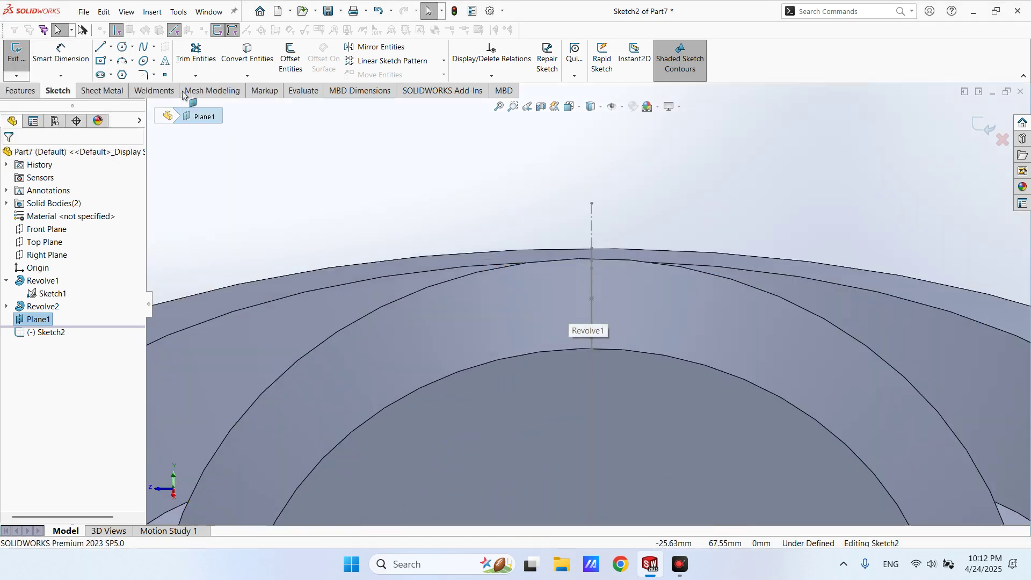
left_click(100, 47)
scroll(641, 341, "down", 3)
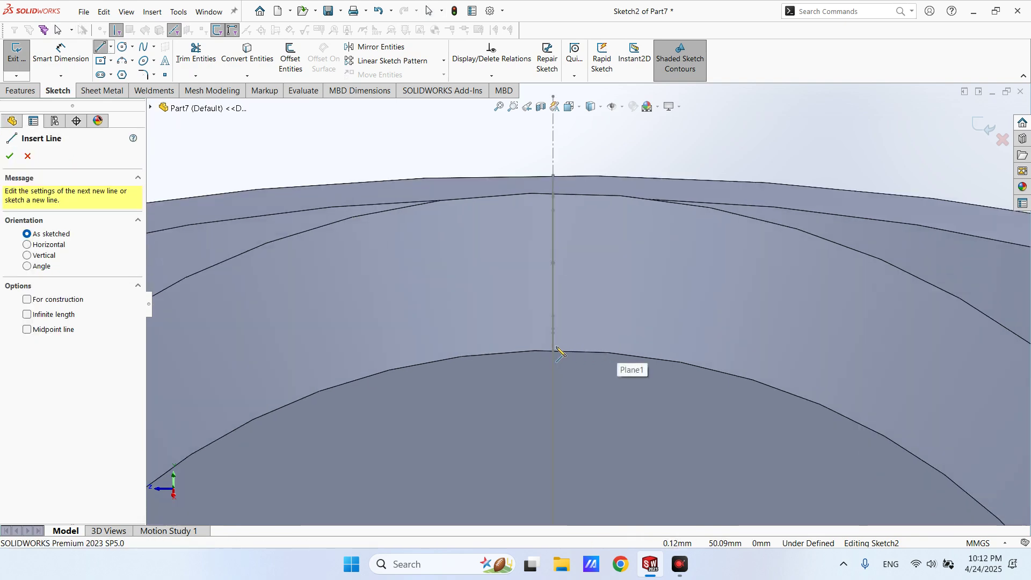
left_click(582, 351)
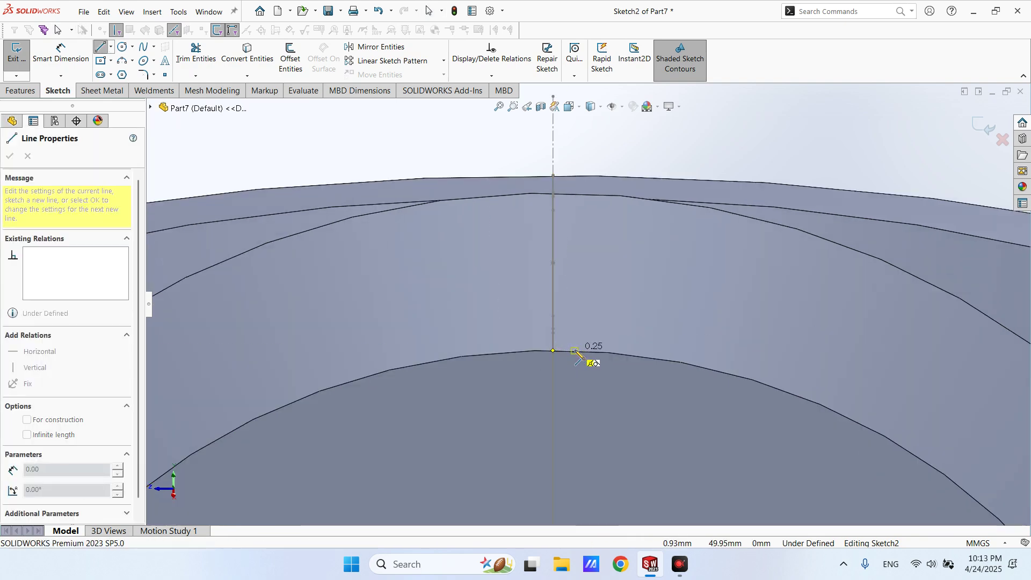
key("Escape")
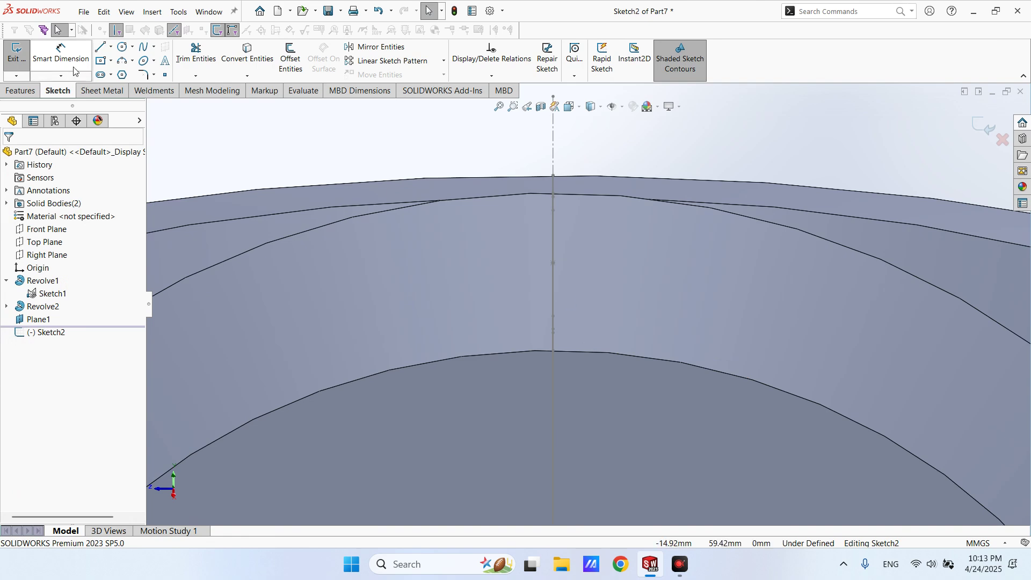
Sketch a short horizontal line crossing the Sketch1 profile line, just above the inner circular edge of the smaller body's conical face.
left_click(100, 47)
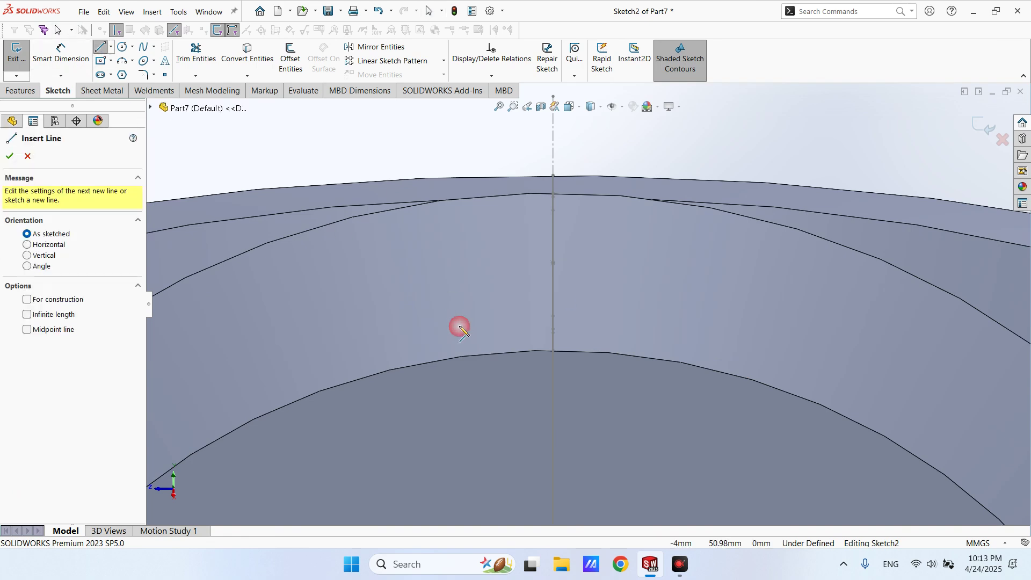
left_click(505, 347)
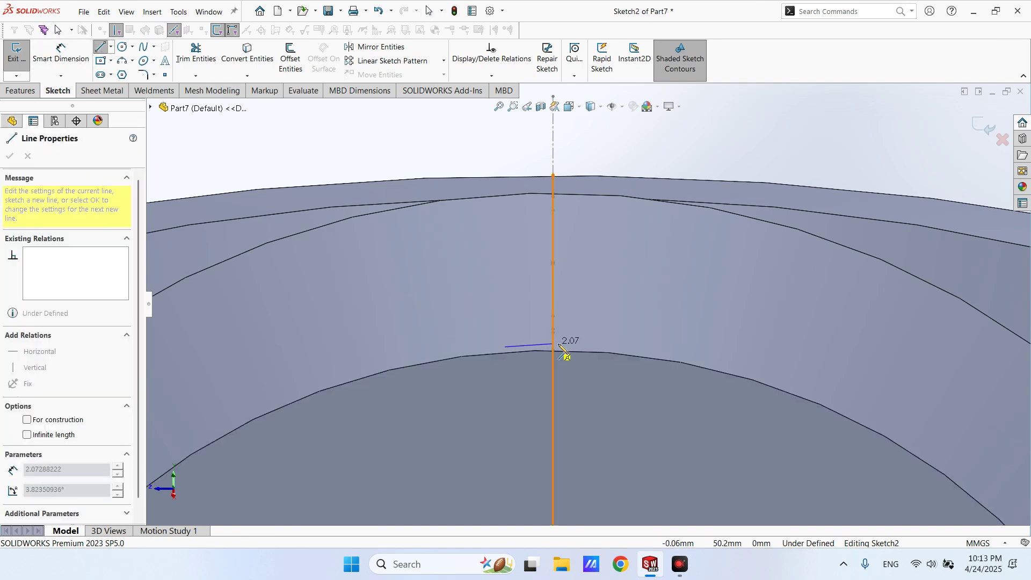
left_click(588, 347)
key("Escape")
Add a Midpoint relation between the short sketched line and the Sketch1 endpoint on the inner circular edge of the conical face.
scroll(549, 354, "down", 3)
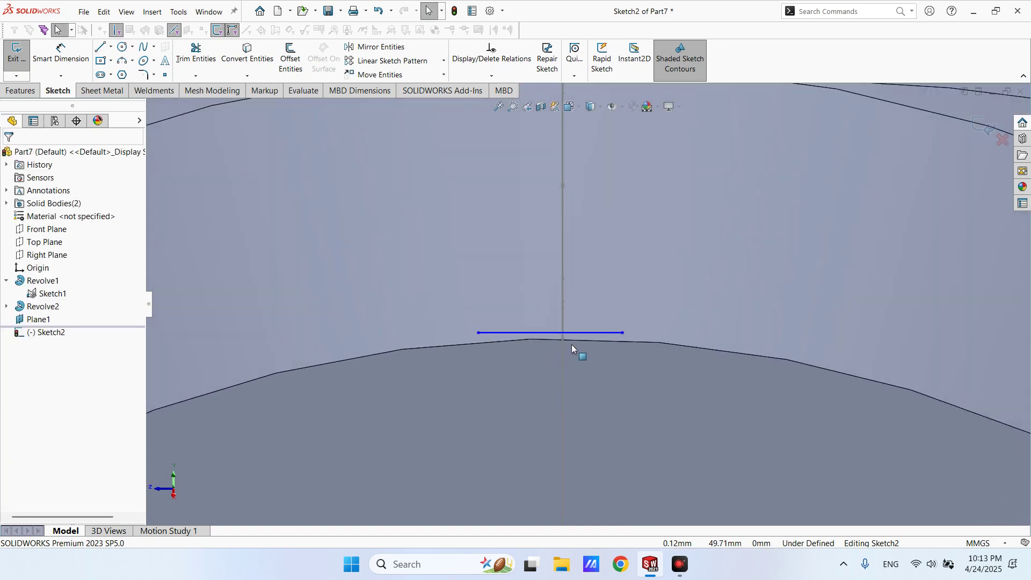
scroll(579, 332, "down", 4)
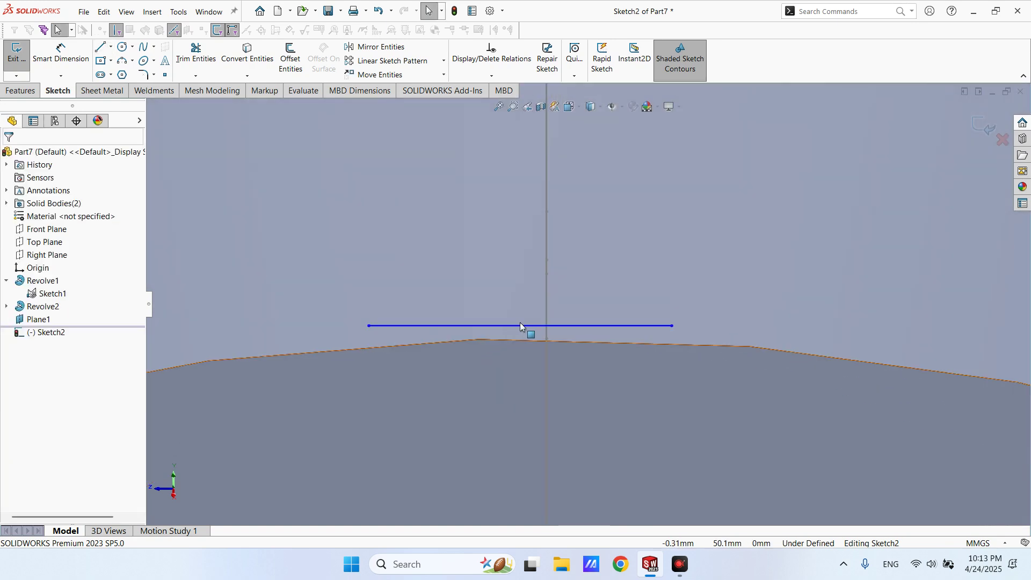
mouse_move(547, 339)
middle_mouse_down()
mouse_move(559, 336)
mouse_move(577, 358)
mouse_move(561, 347)
middle_mouse_up()
scroll(563, 352, "up", 3)
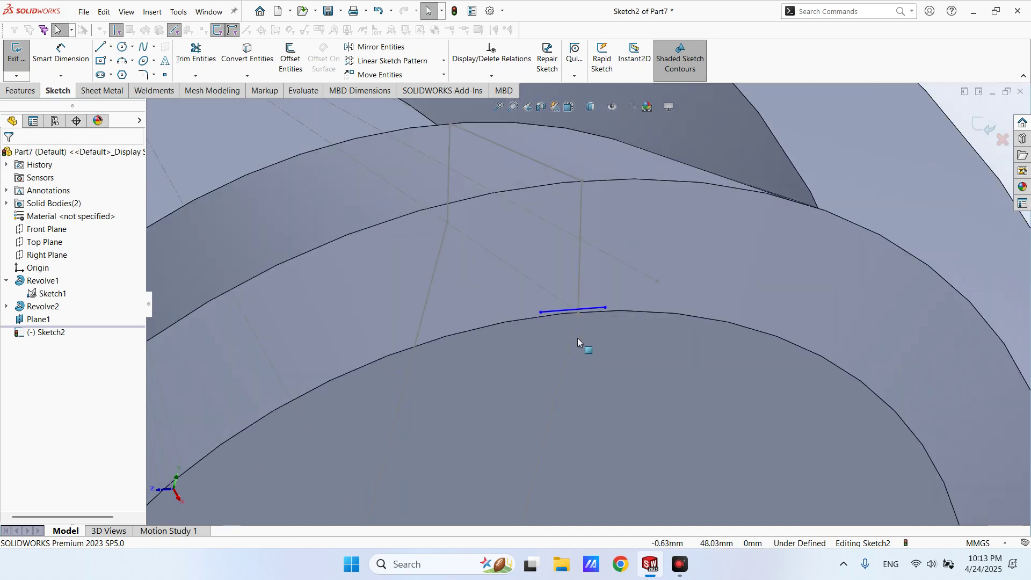
scroll(598, 272, "down", 1)
scroll(573, 321, "down", 3)
scroll(572, 322, "down", 1)
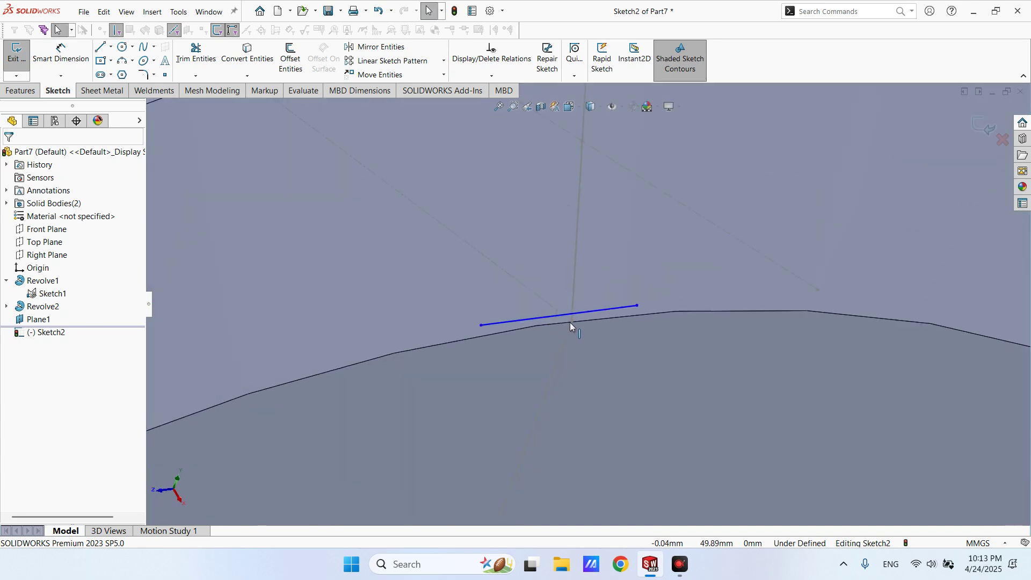
left_click(572, 321)
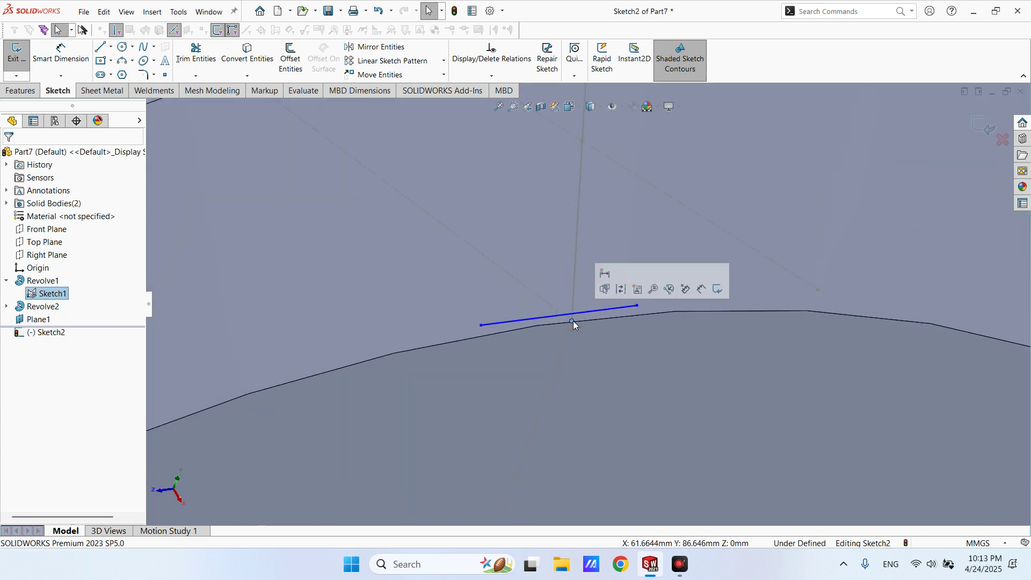
left_click(520, 324)
left_click(525, 323, "ctrl")
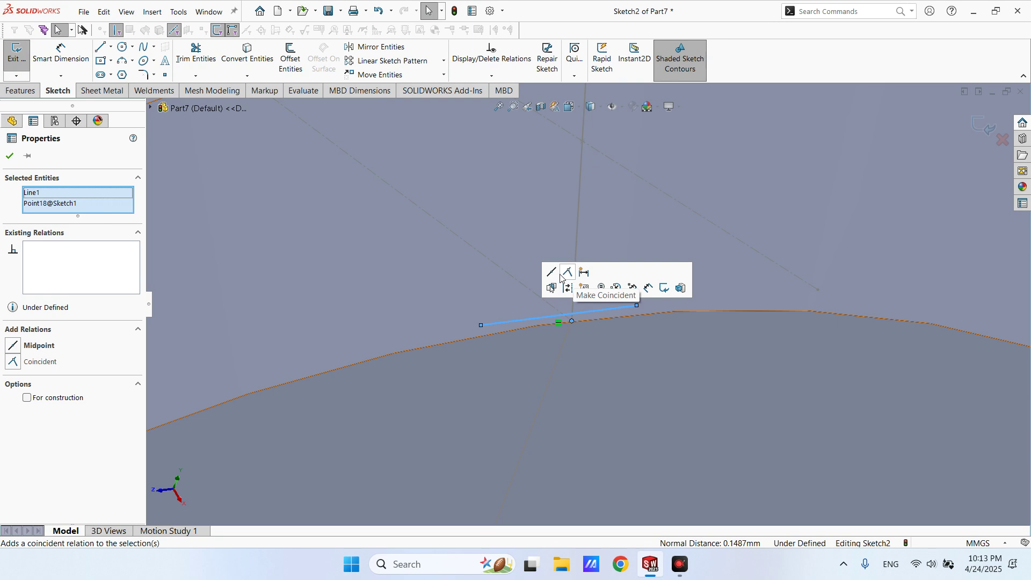
left_click(552, 271)
scroll(569, 324, "up", 6)
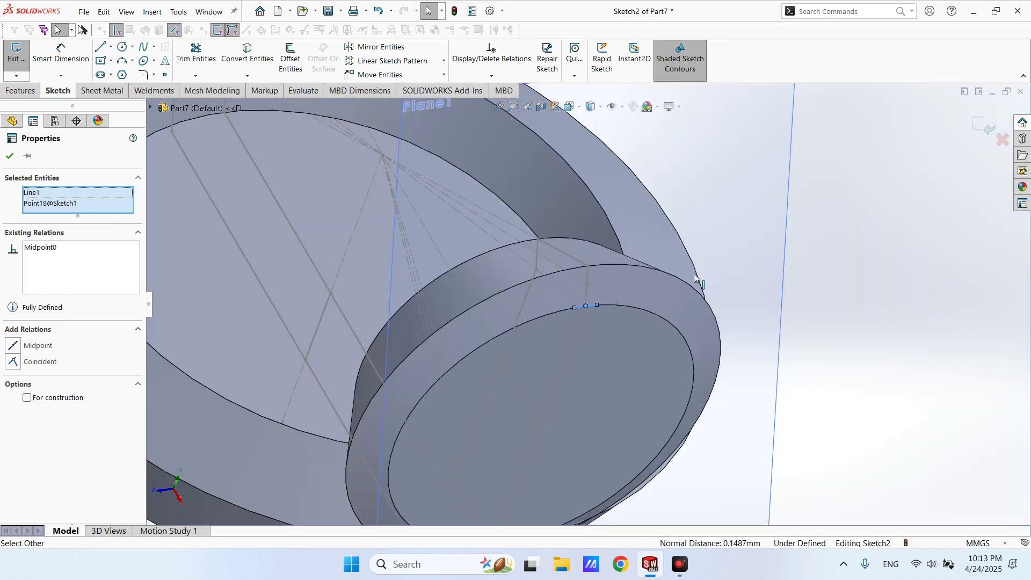
left_click(814, 250)
Viewing normal to the sketch plane, draw a three-point spline from the short line's right end, curving up and outward beyond the body's outer rim.
middle_click_drag(685, 291, 647, 266)
scroll(646, 267, "down", 3)
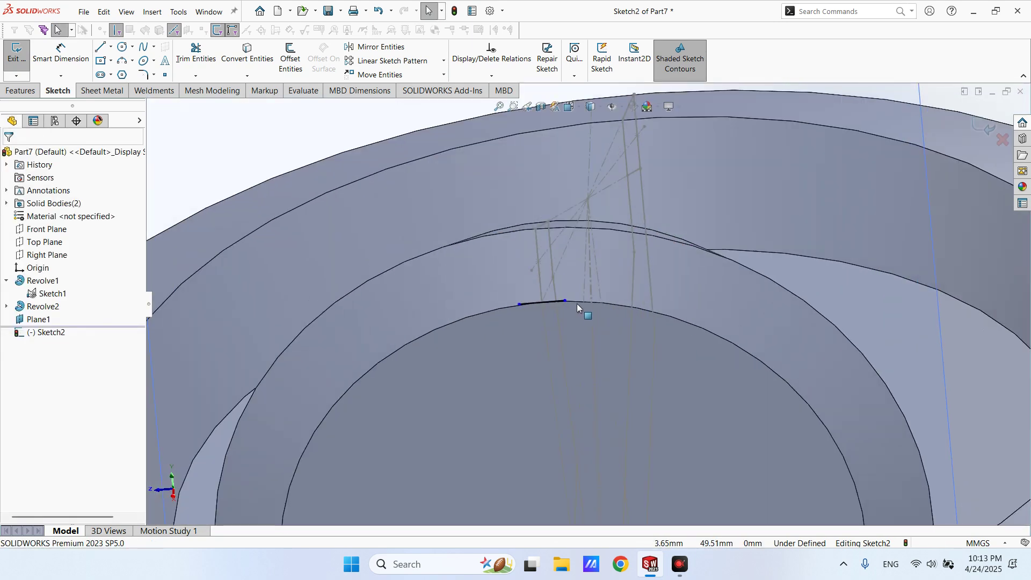
middle_click_drag(577, 304, 569, 269)
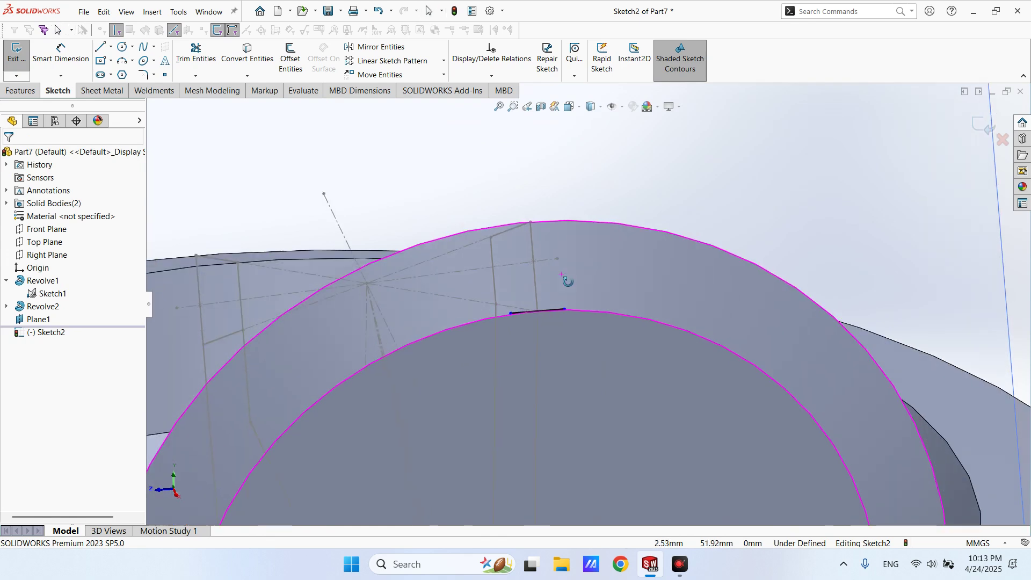
key("space")
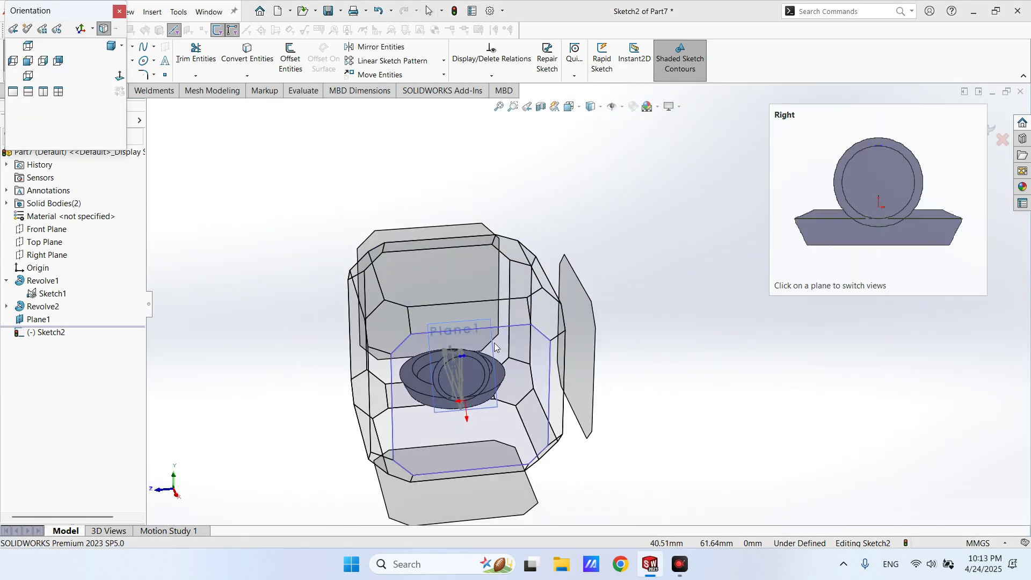
left_click(120, 77)
scroll(568, 278, "down", 5)
scroll(546, 317, "down", 2)
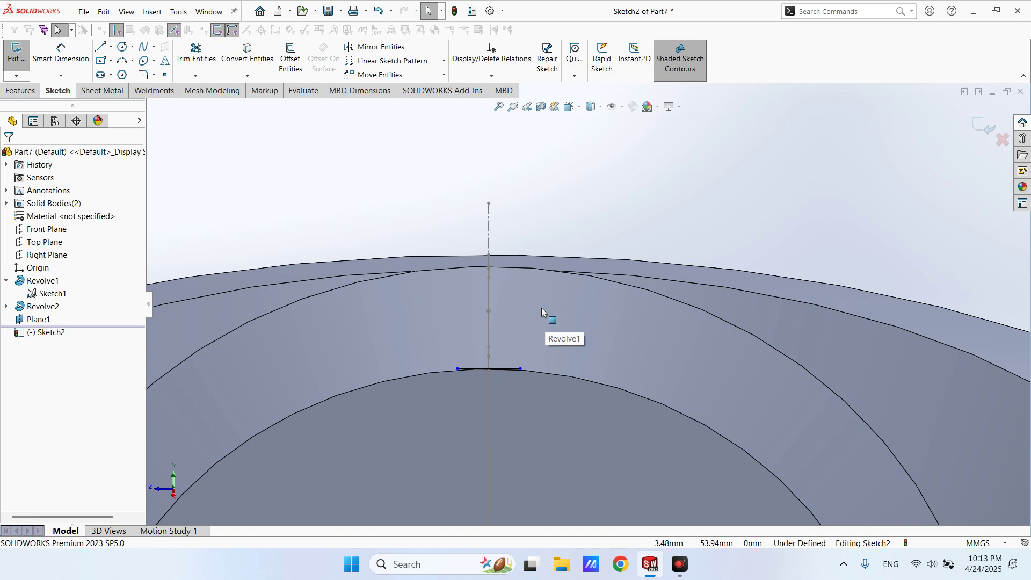
left_click(143, 47)
scroll(561, 329, "down", 3)
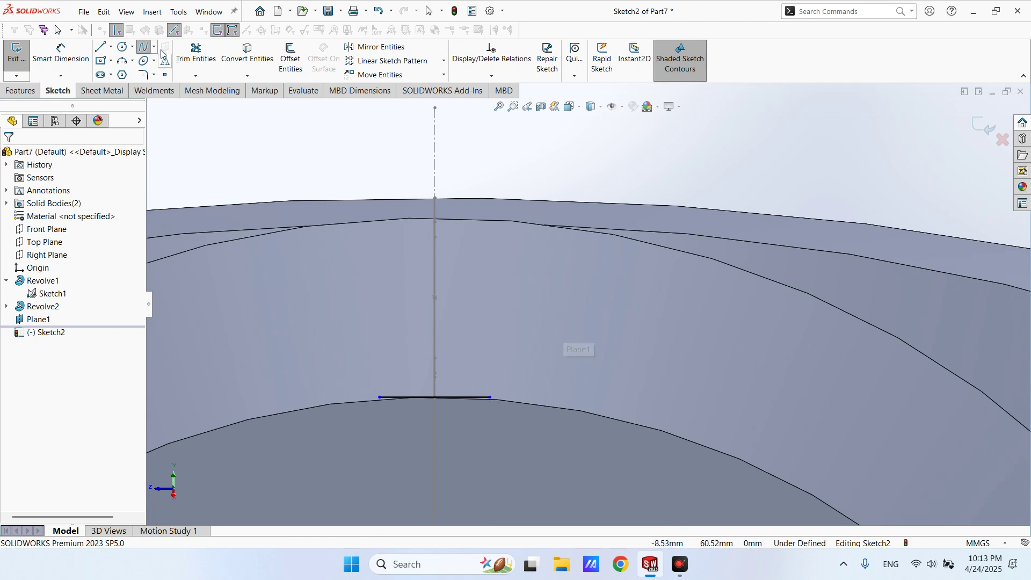
left_click(489, 398)
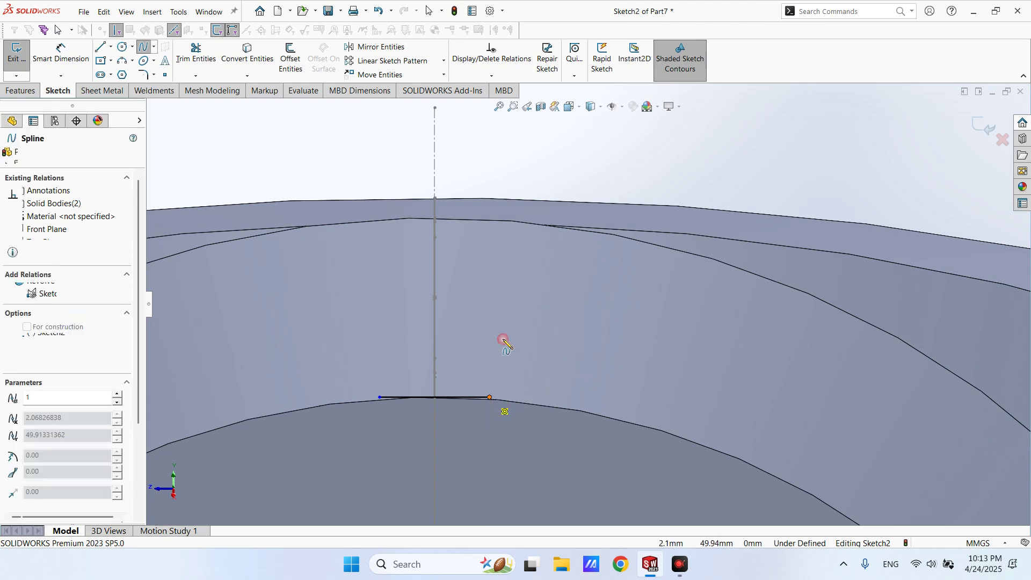
left_click(503, 294)
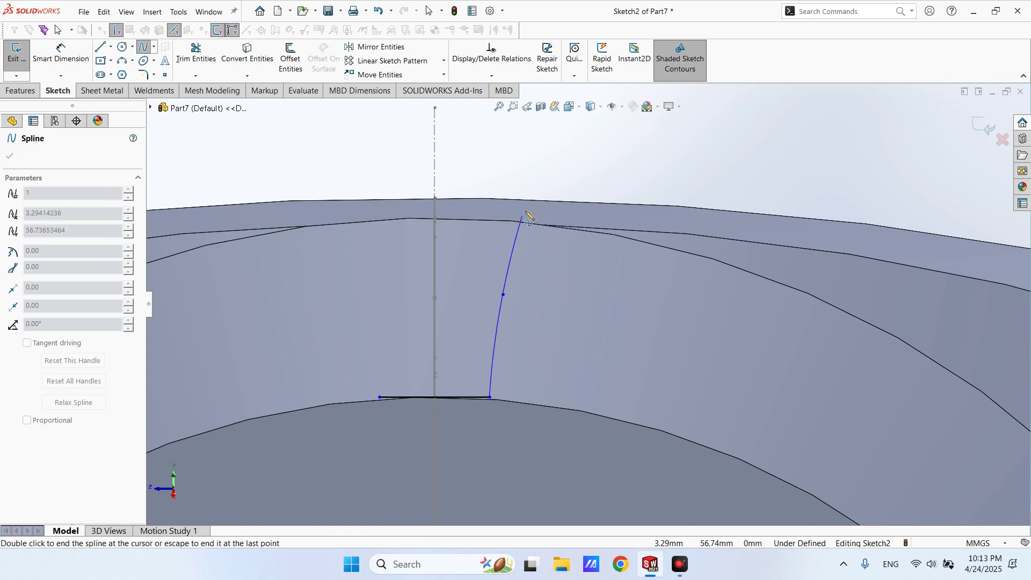
left_click(561, 166)
key("Escape")
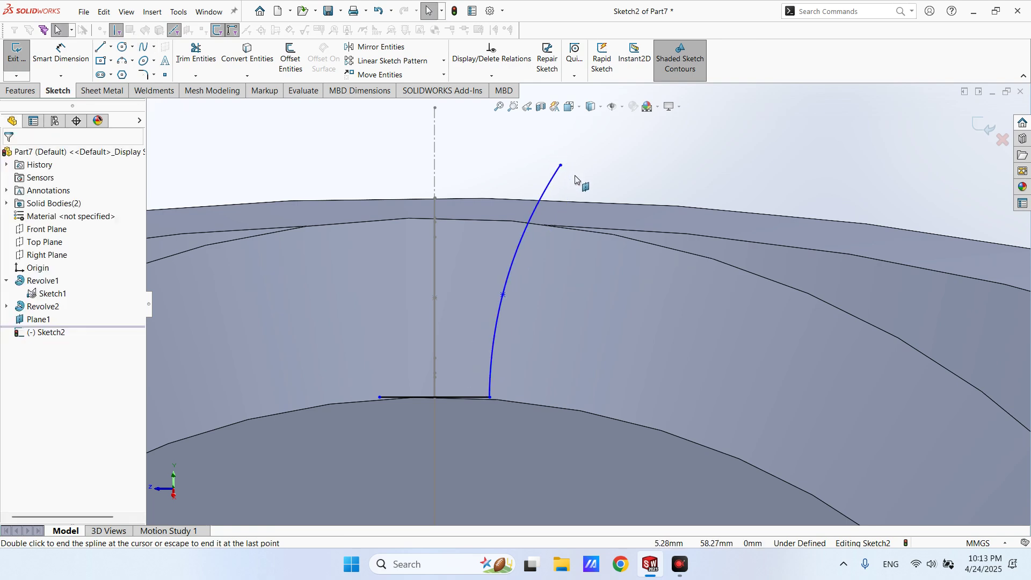
Draw a vertical construction centerline above the short line's midpoint, starting on the Sketch1 line and extending above the spline's upper end.
scroll(580, 182, "up", 2)
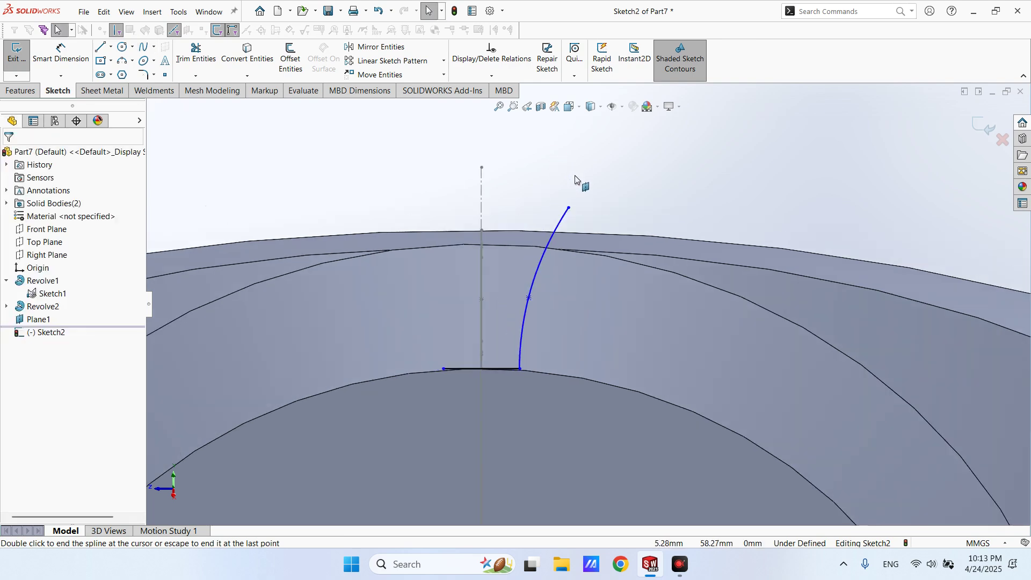
left_click(111, 47)
left_click(117, 76)
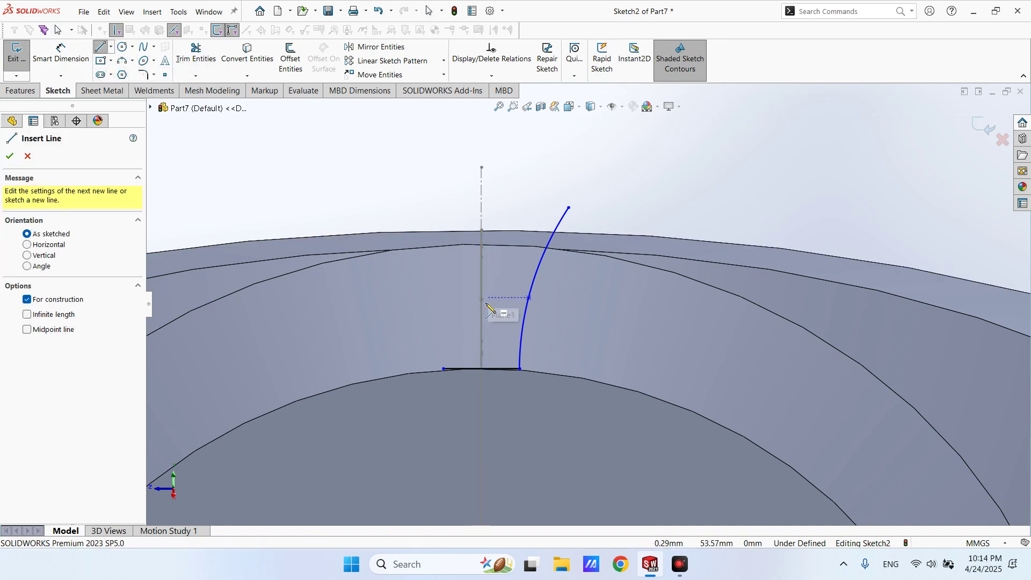
left_click_drag(481, 299, 482, 145)
key("Escape")
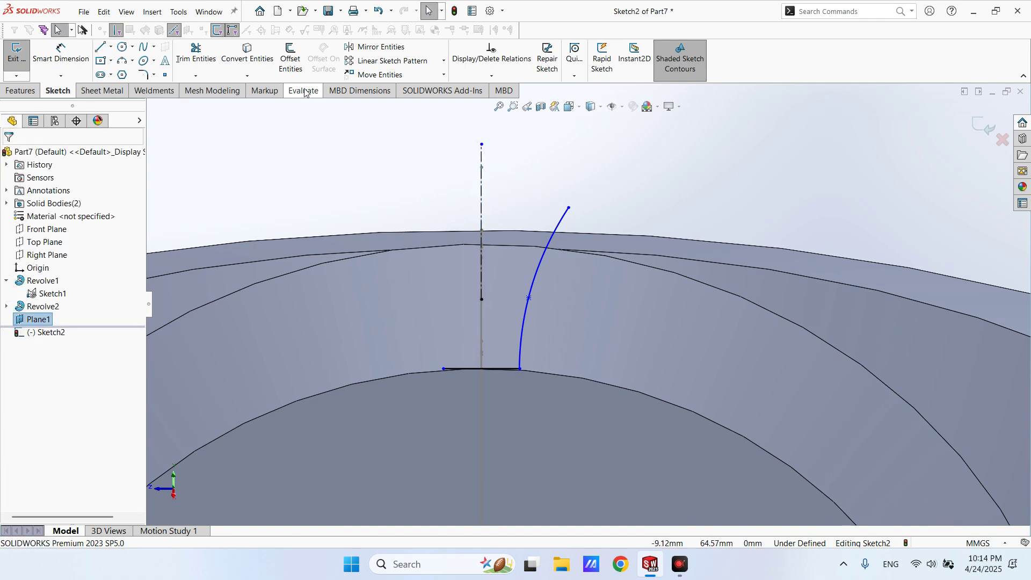
Mirror the spline about the vertical centerline, keeping the original.
left_click(374, 47)
left_click(560, 226)
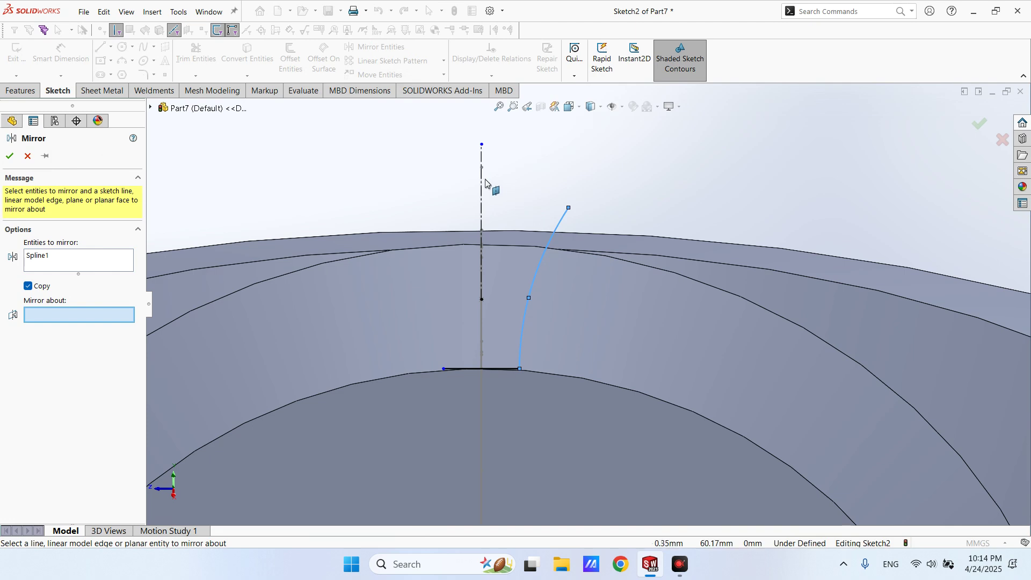
left_click(480, 157)
right_click(480, 157)
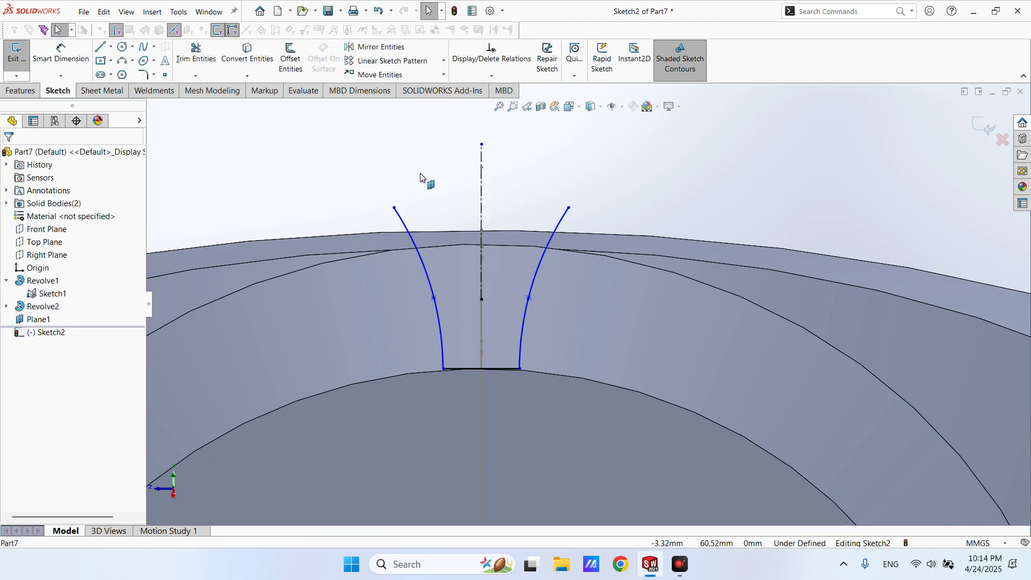
Close the tooth profile with a horizontal line joining the upper ends of the two splines.
scroll(534, 333, "down", 1)
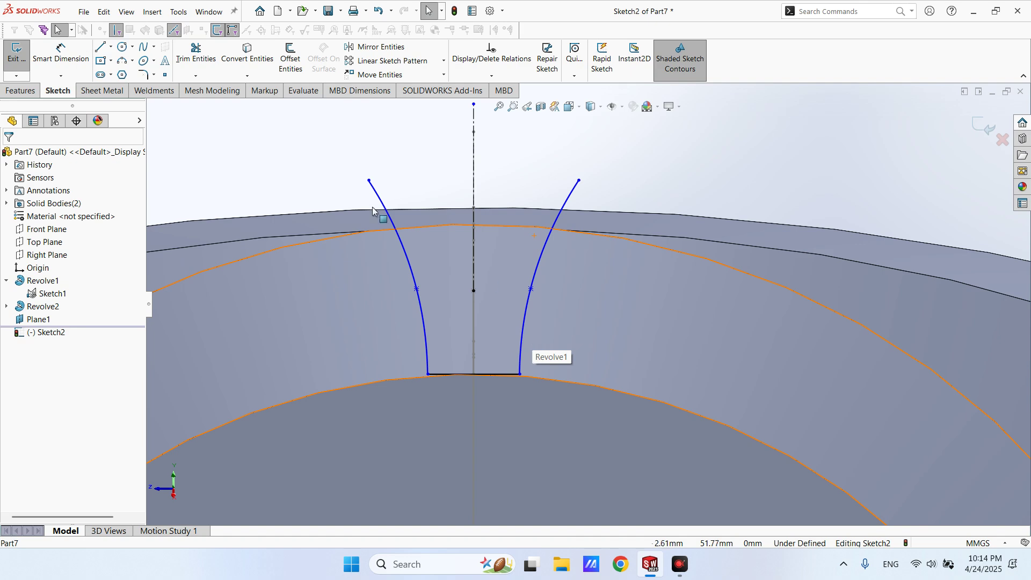
left_click(107, 49)
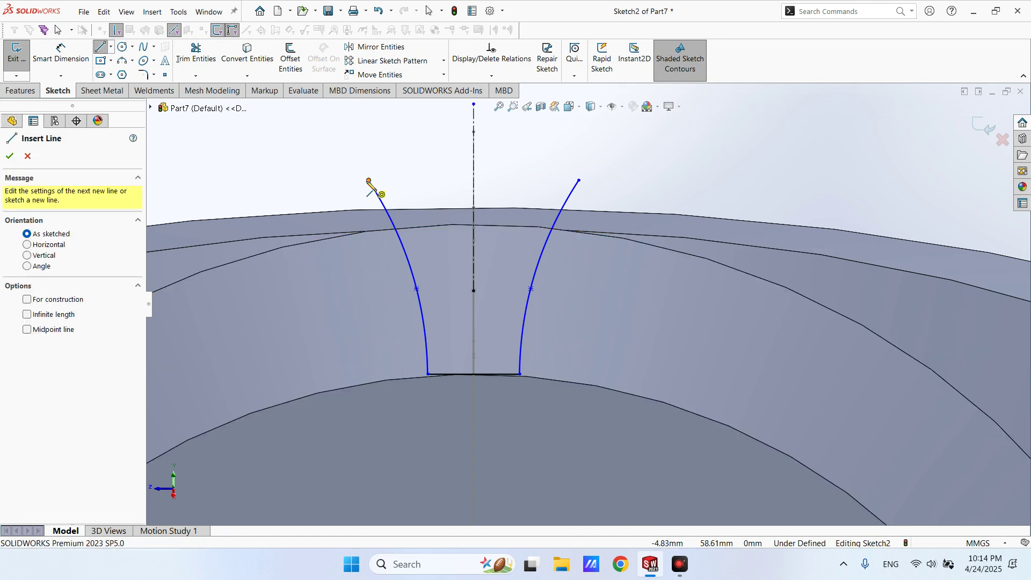
left_click(368, 180)
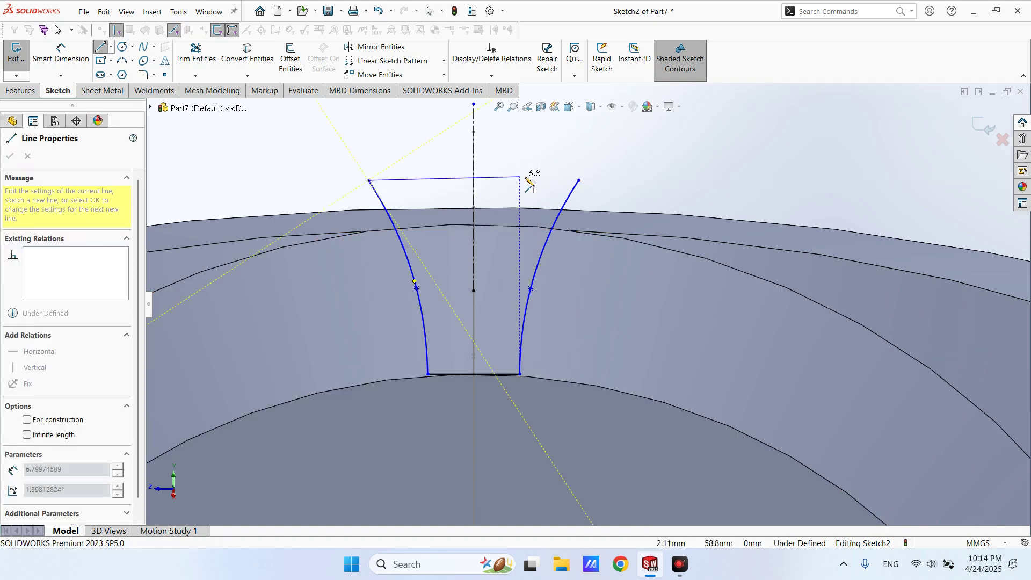
left_click(579, 181)
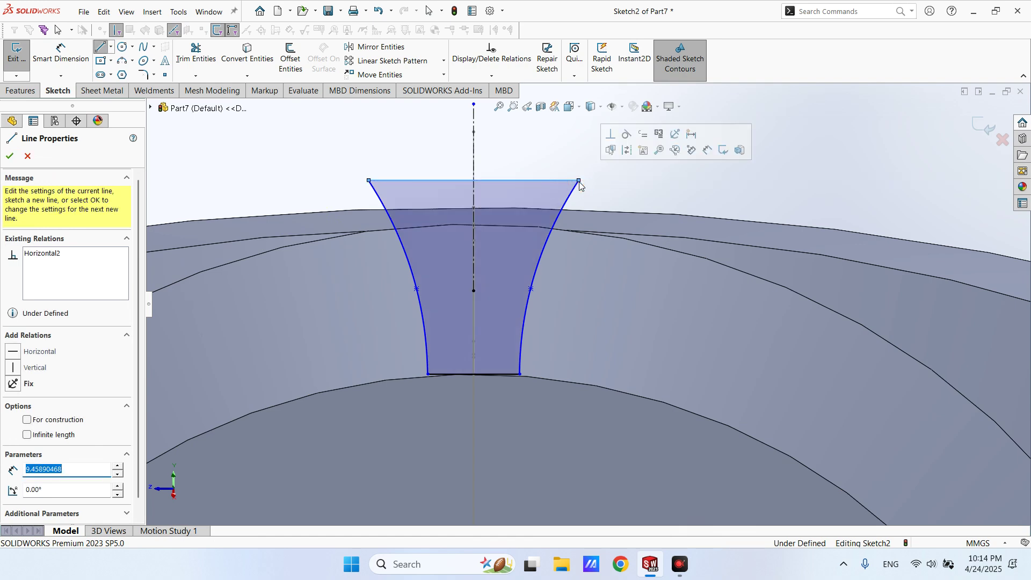
key("Escape")
Dimension the short base line of the tooth profile and set its length to 3.5 mm.
scroll(551, 186, "up", 3)
scroll(533, 254, "down", 2)
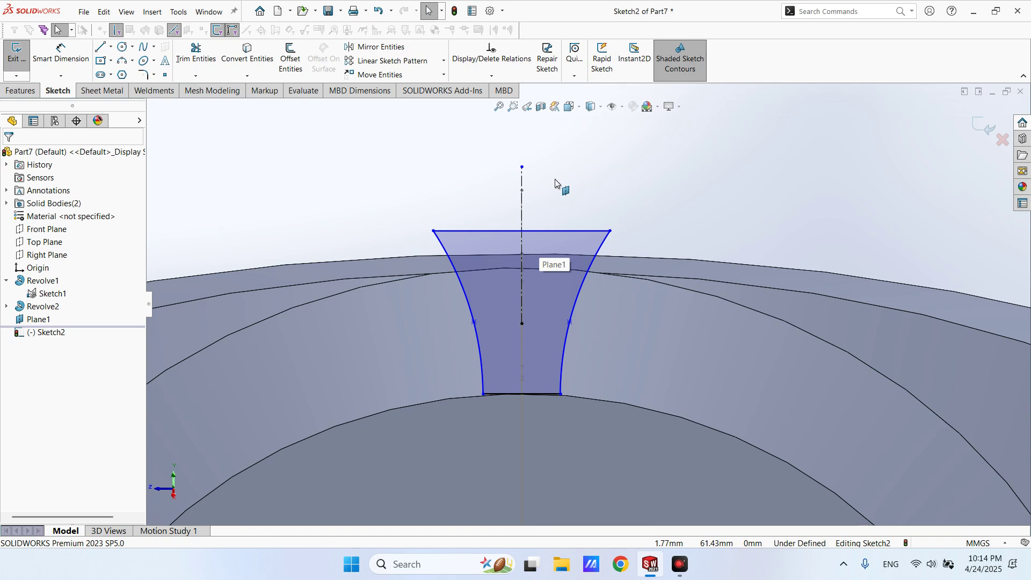
scroll(579, 349, "down", 2)
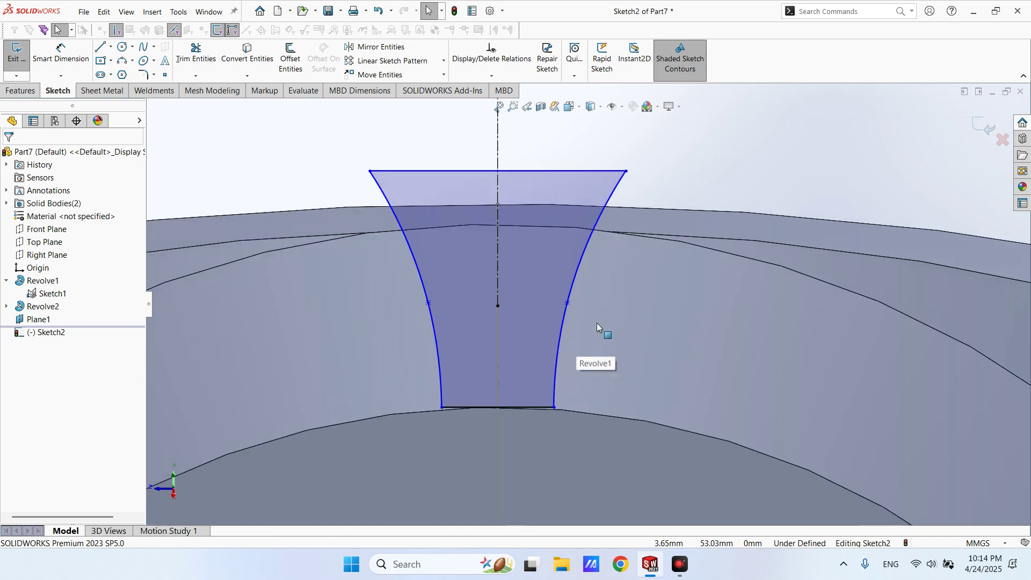
scroll(538, 295, "down", 1)
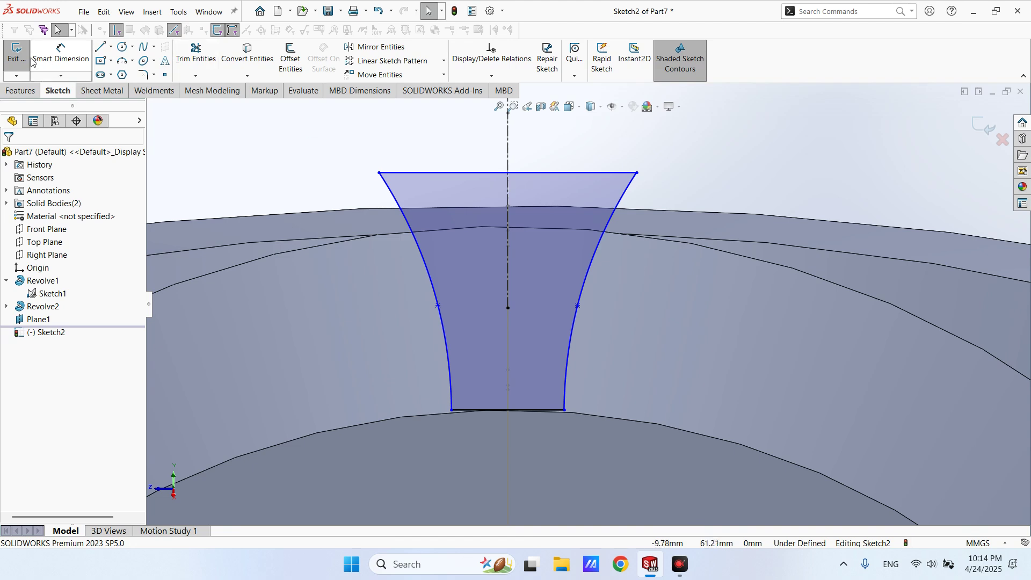
left_click(47, 58)
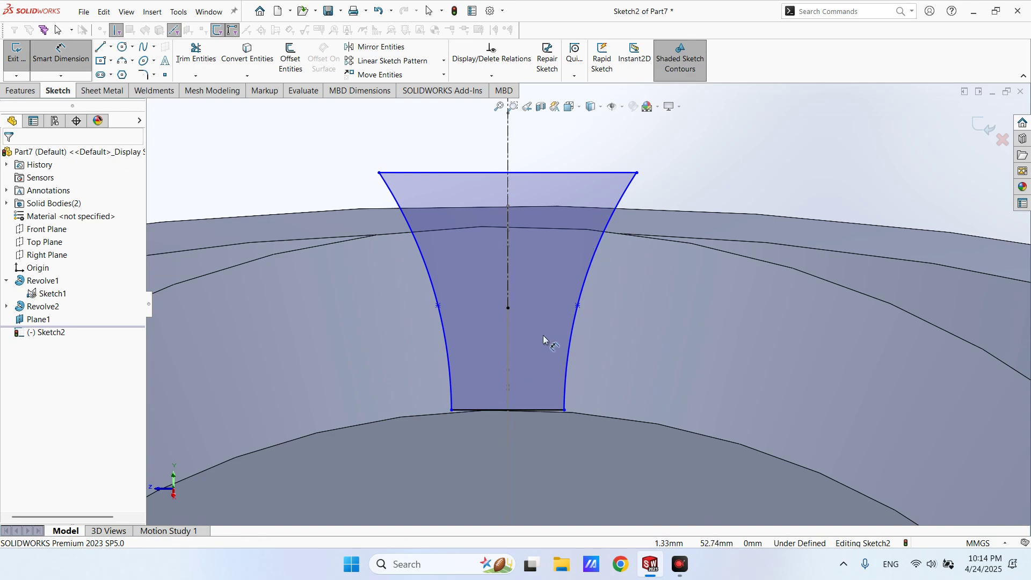
scroll(538, 388, "down", 2)
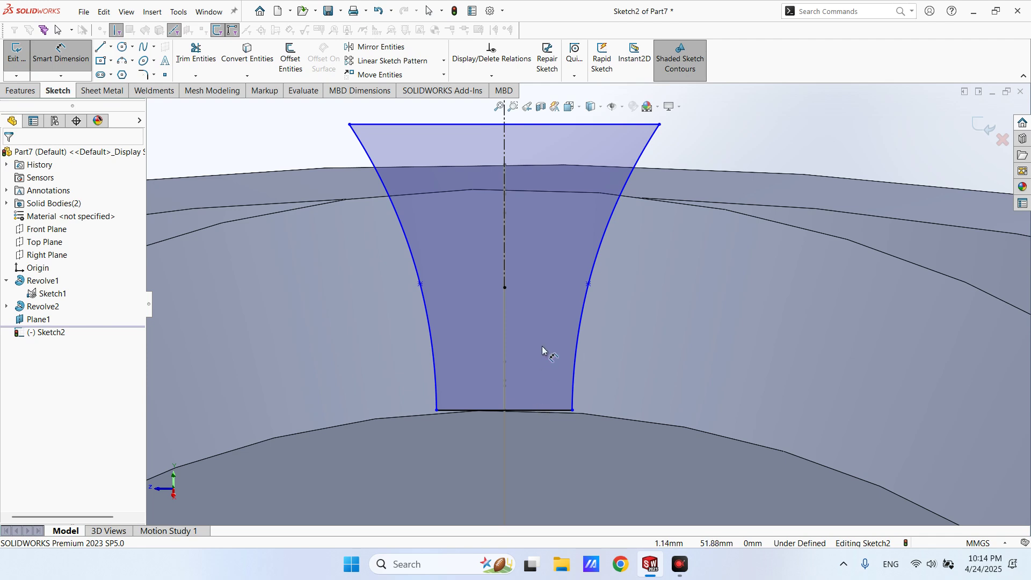
left_click(548, 410)
scroll(601, 456, "up", 2)
left_click(591, 437)
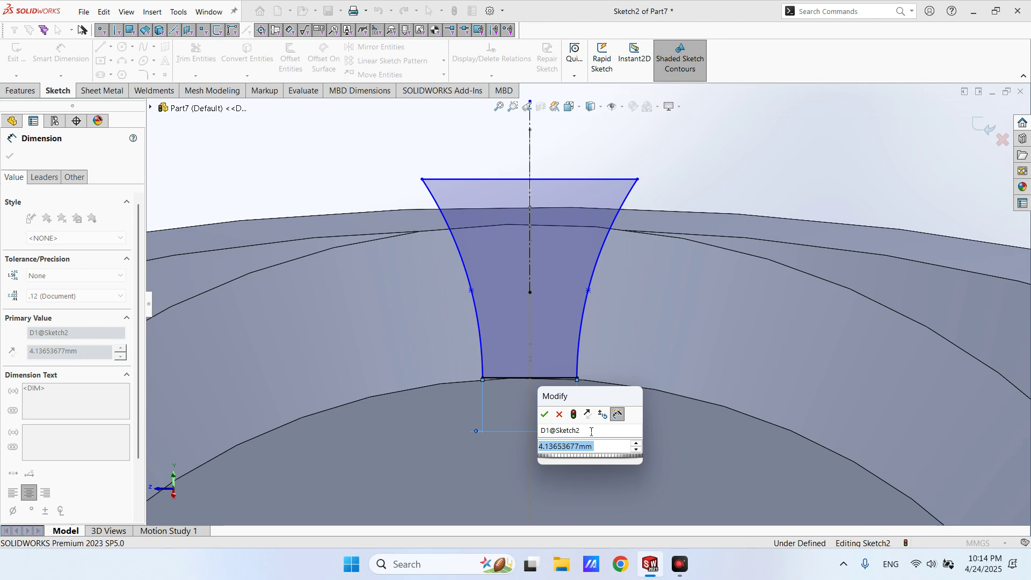
type("3.")
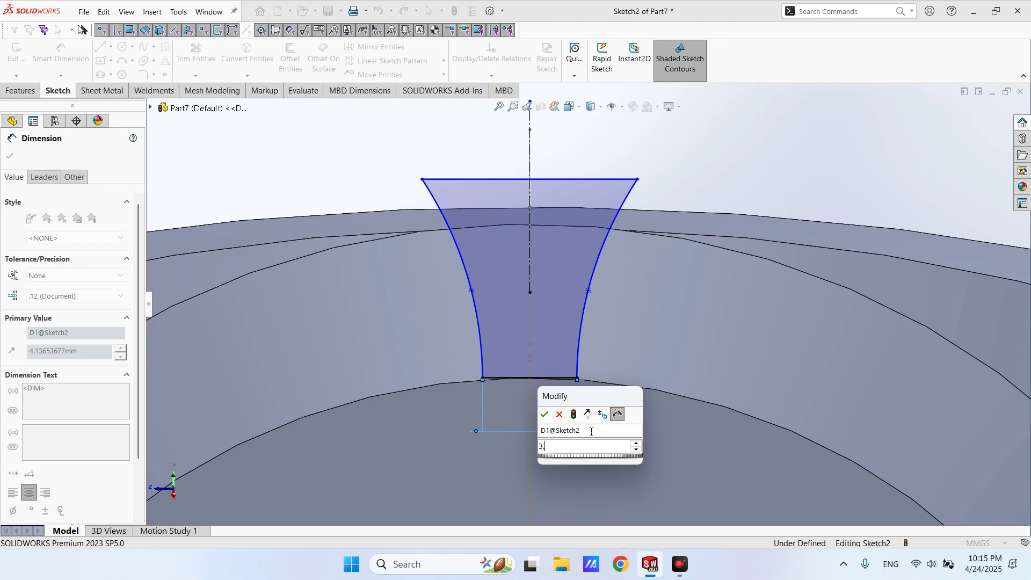
type("5")
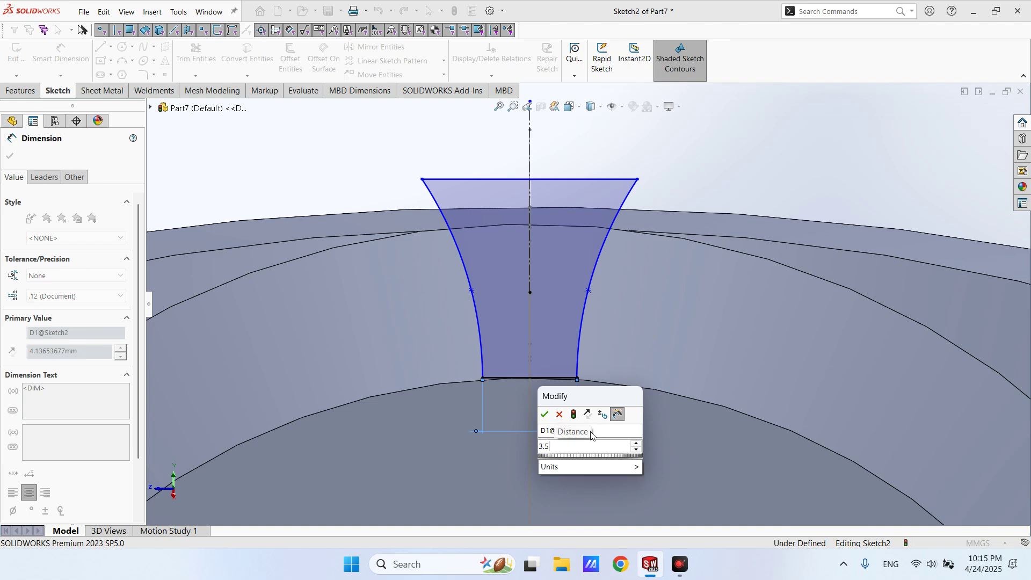
key("Return")
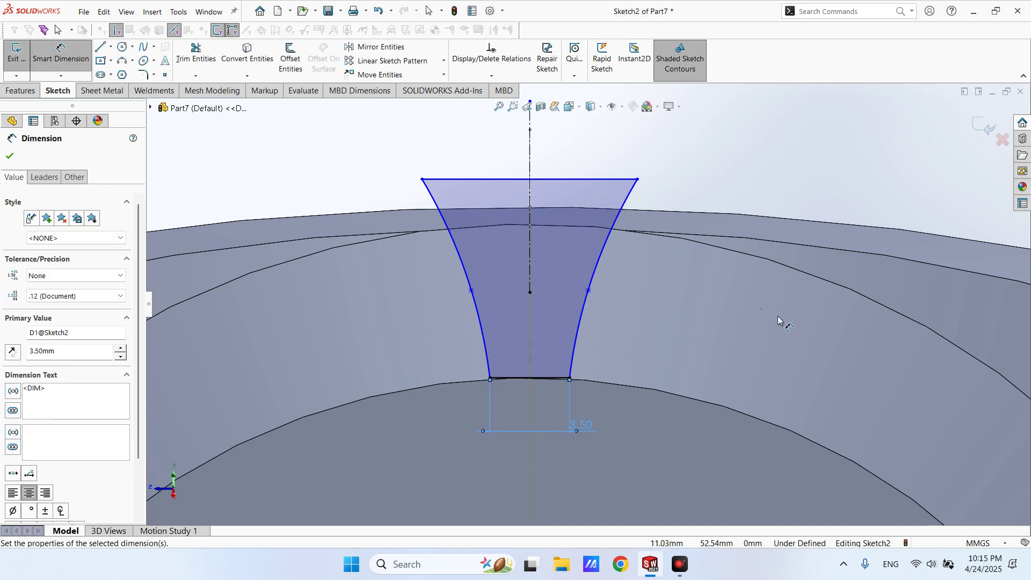
key("Escape")
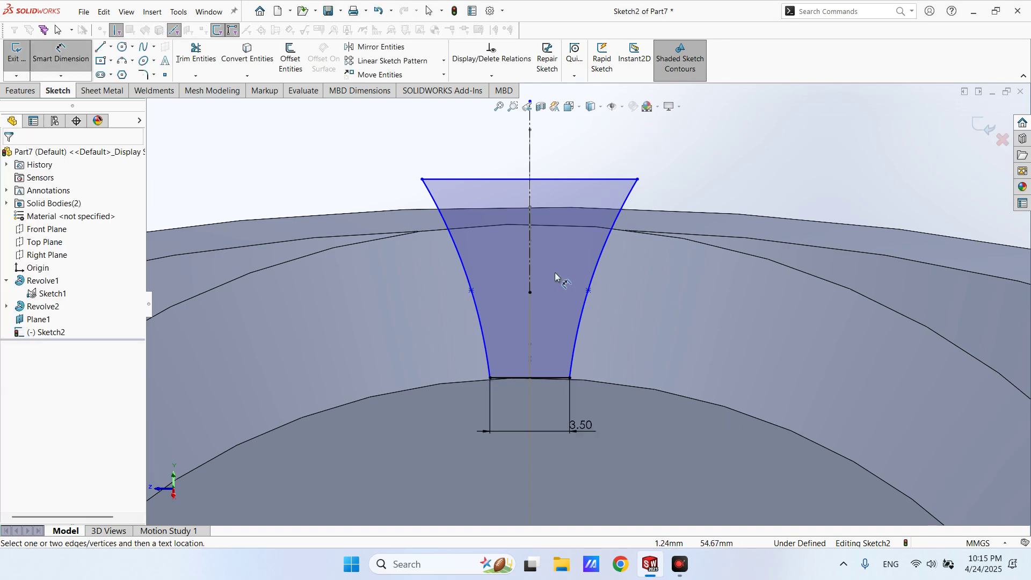
scroll(473, 290, "down", 3)
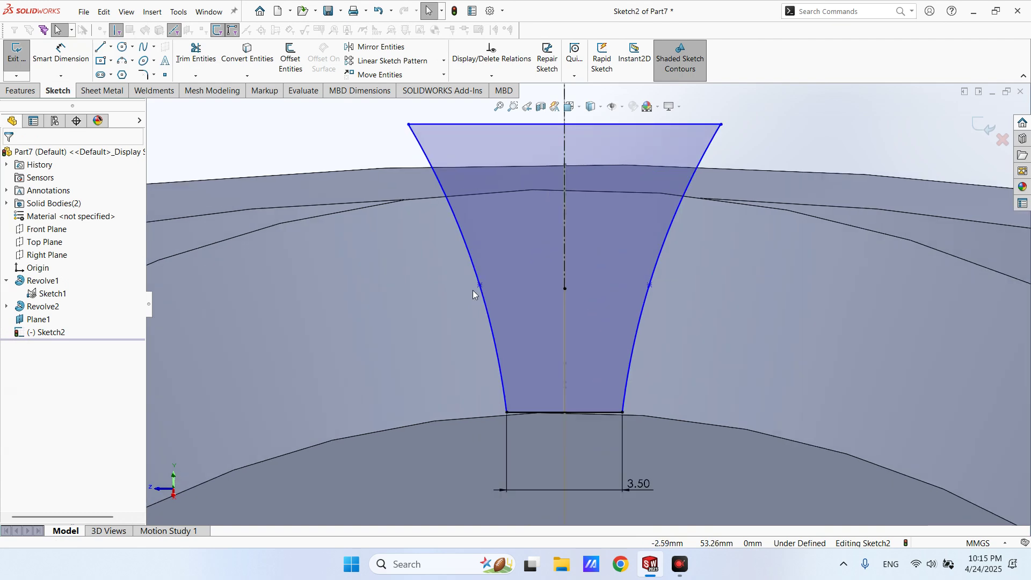
Add horizontal relations aligning the middle points of both splines with the lower endpoint of the construction centerline.
left_click(480, 287)
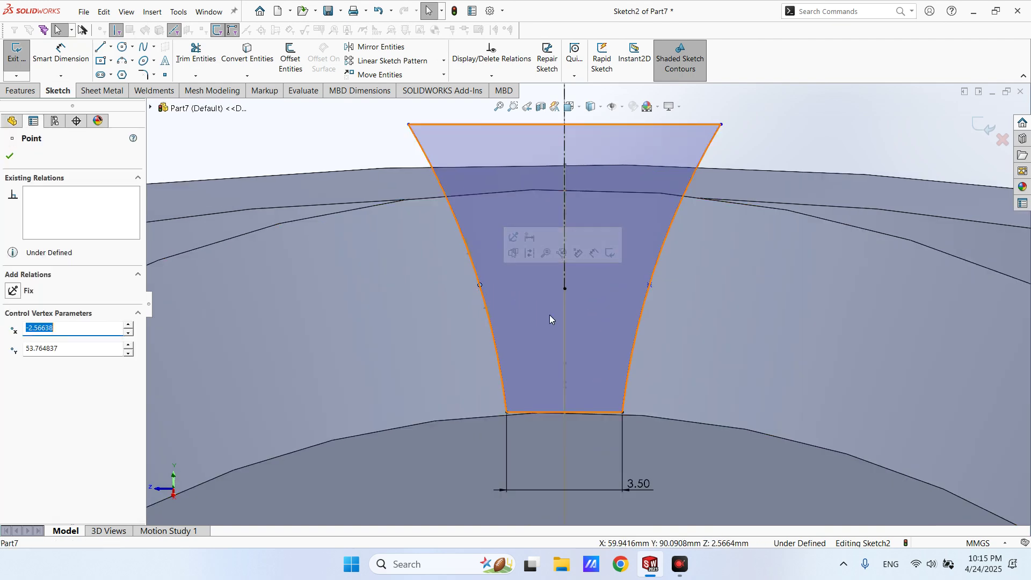
left_click(563, 288, "ctrl")
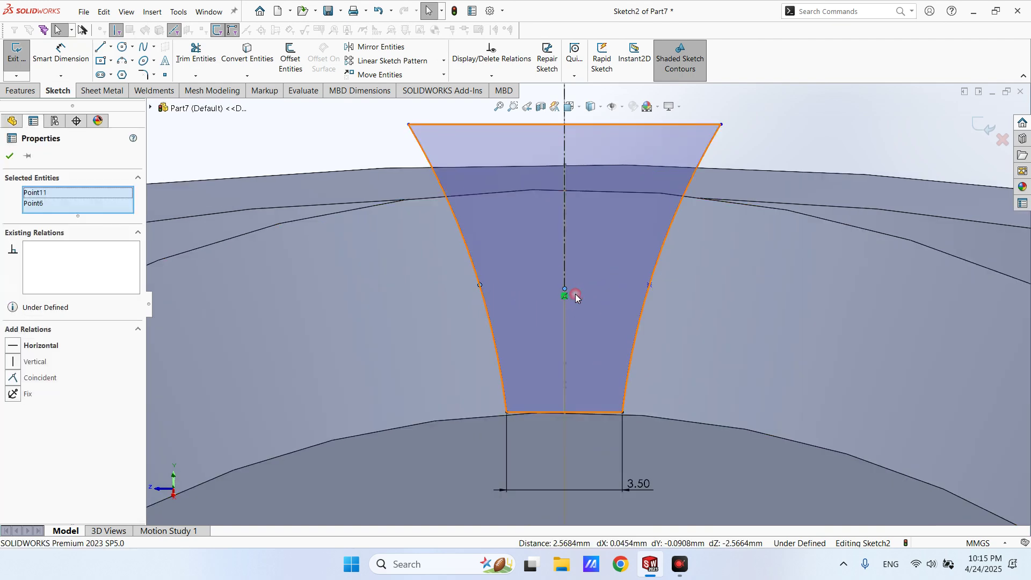
left_click(650, 285, "ctrl")
left_click(680, 237)
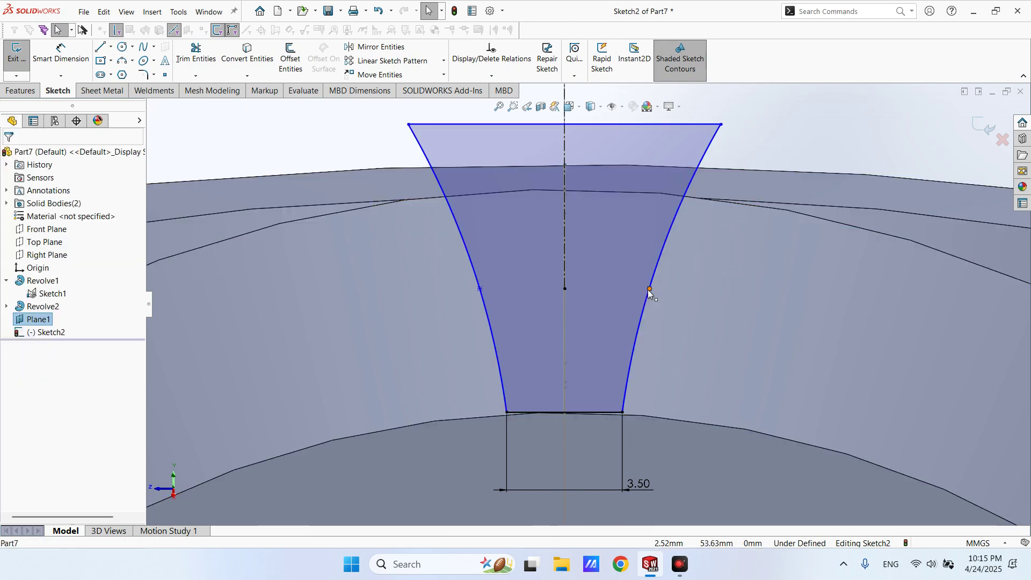
left_click(481, 289)
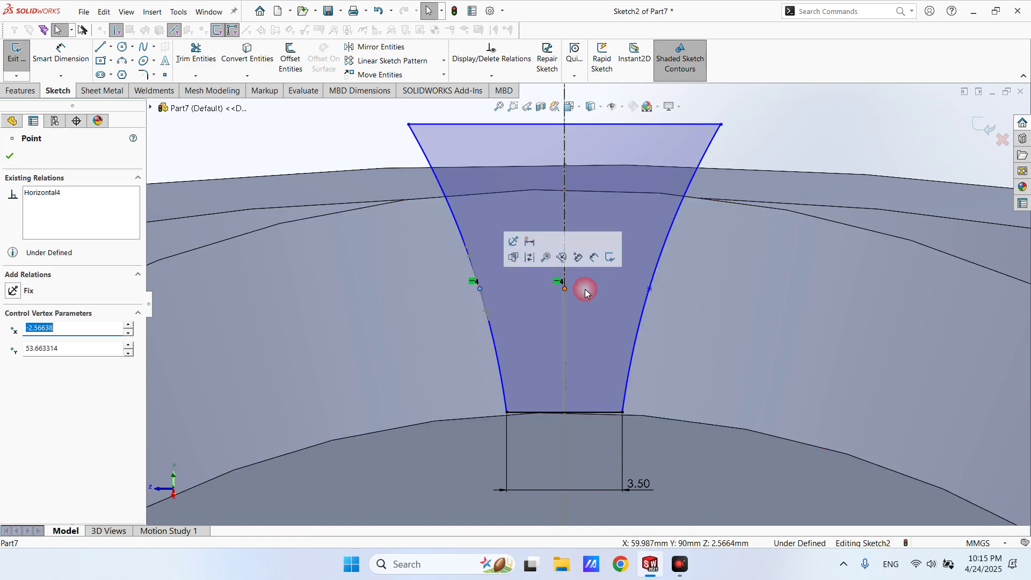
left_click(650, 289)
scroll(617, 300, "up", 3)
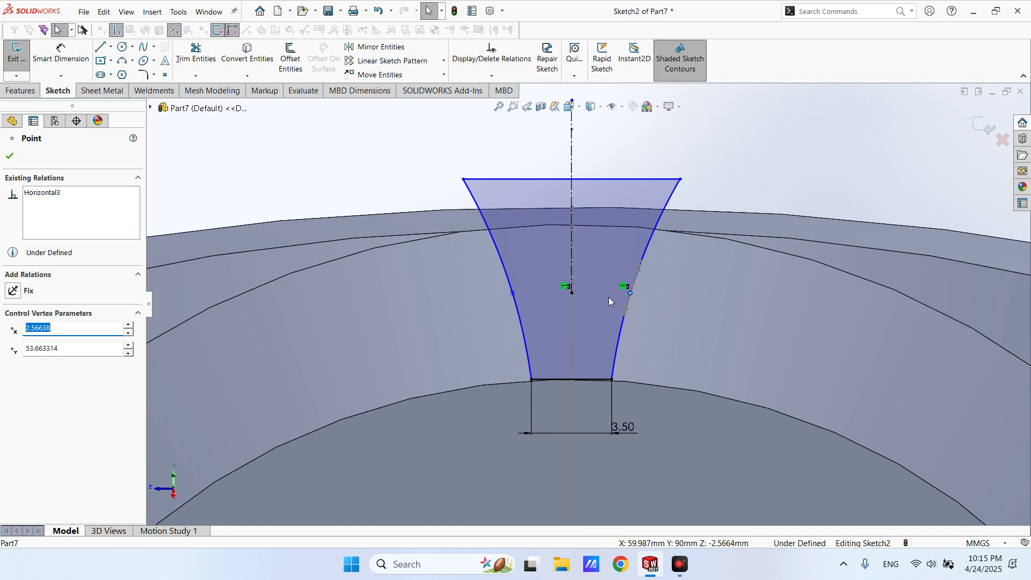
Dimension the distance between the middle points of the two splines and set it to 1.5*3 (4.5 mm).
left_click(61, 60)
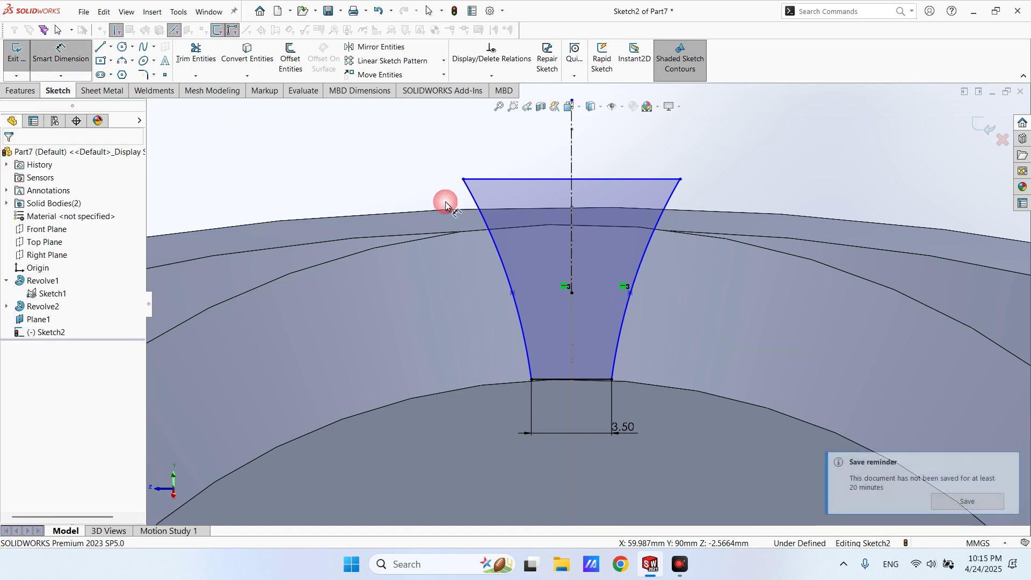
left_click(513, 292)
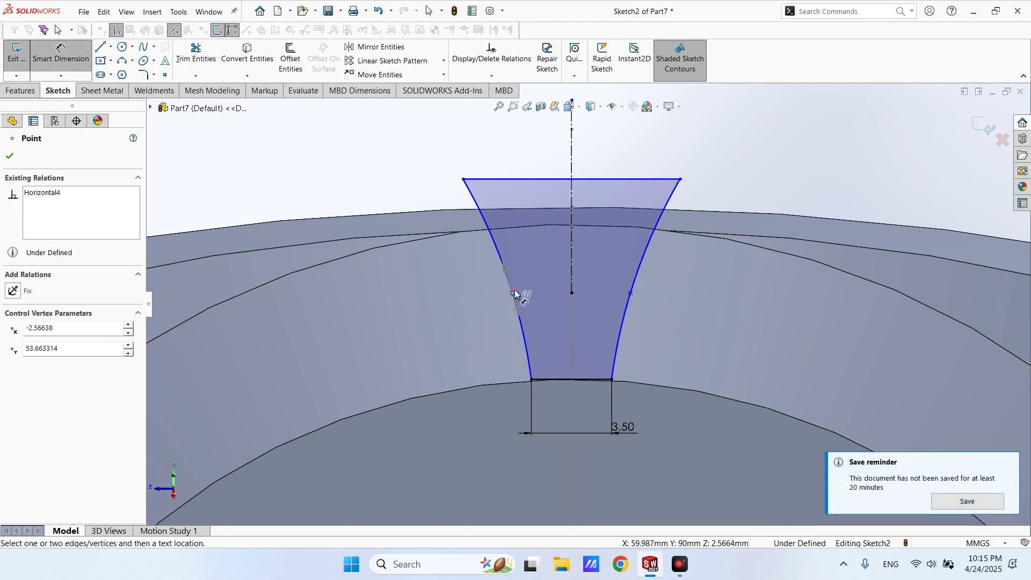
left_click(630, 292)
left_click(611, 142)
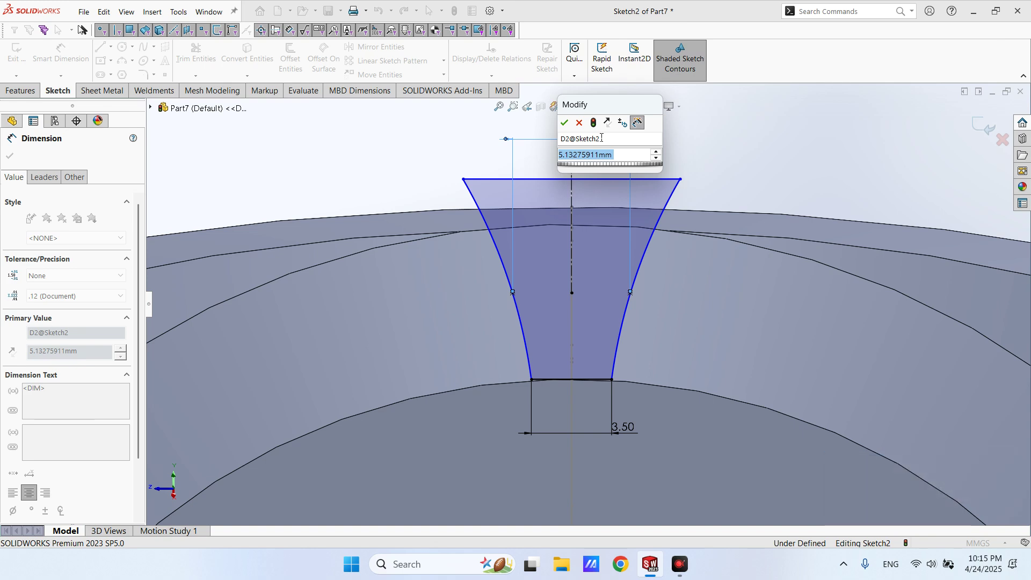
type("1.5")
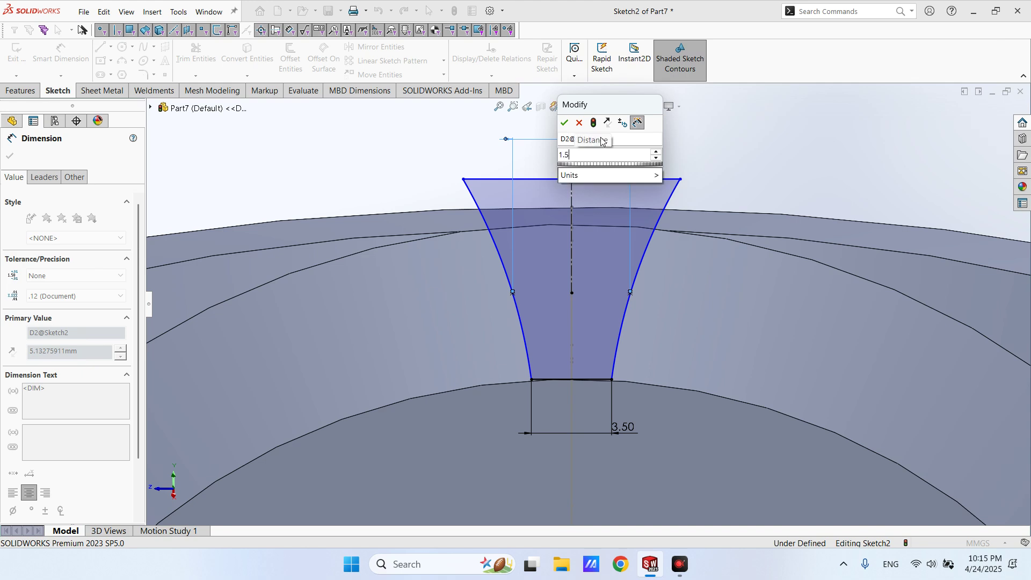
type("*")
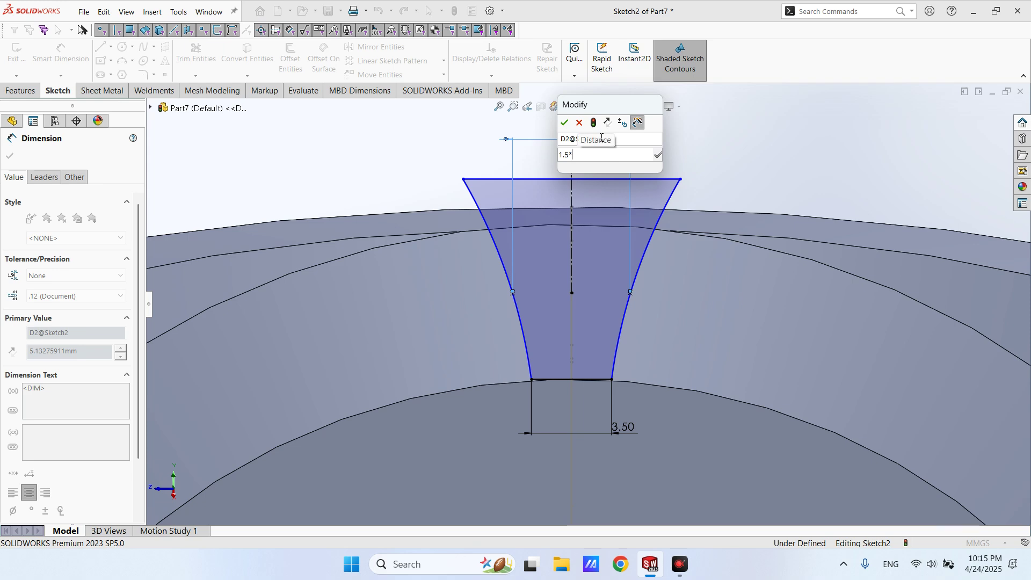
type("3")
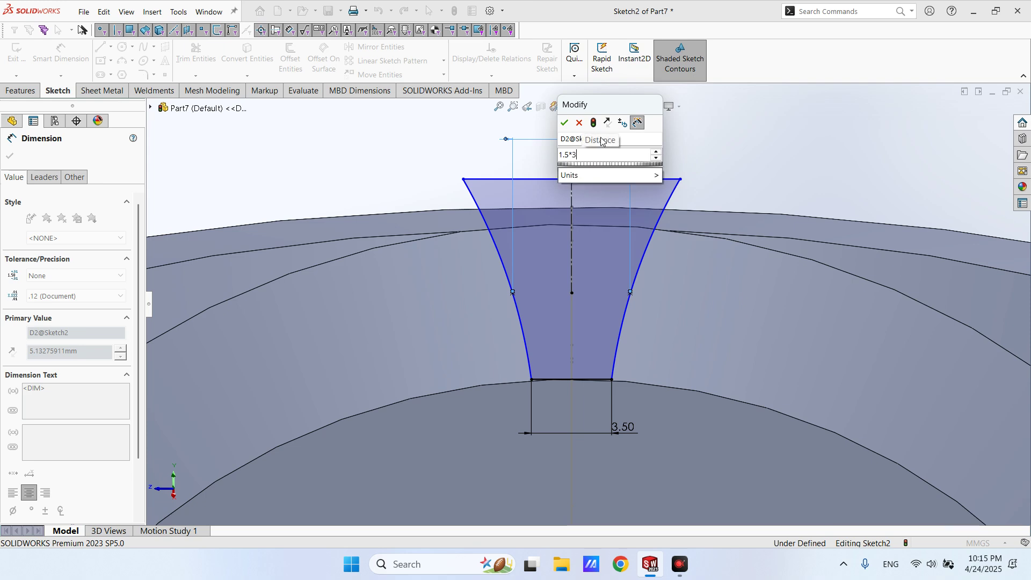
key("Return")
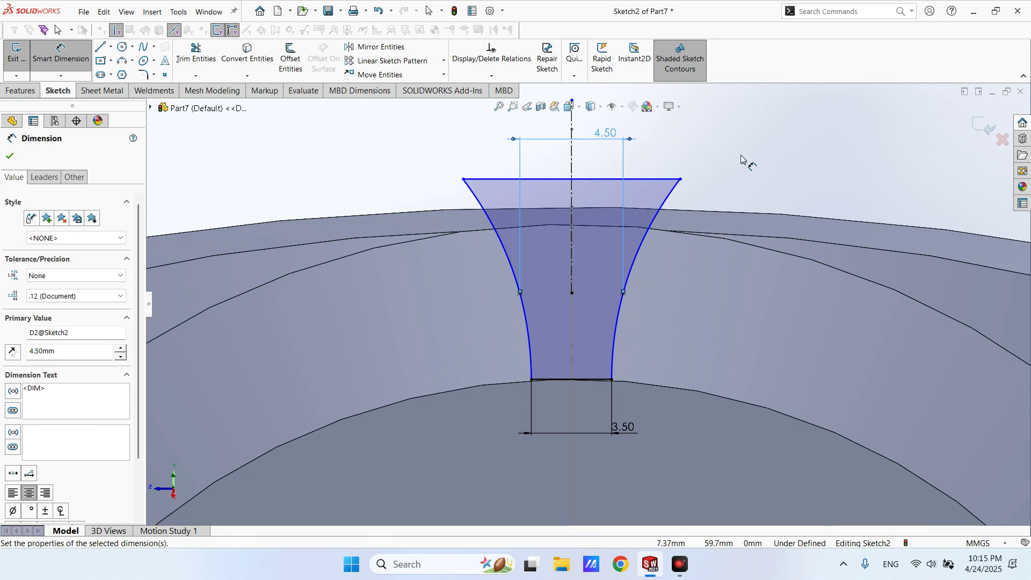
Examine the tooth profile against the smaller gear body from several angles, ending in a view facing the sketch.
key("z")
scroll(612, 193, "down", 3)
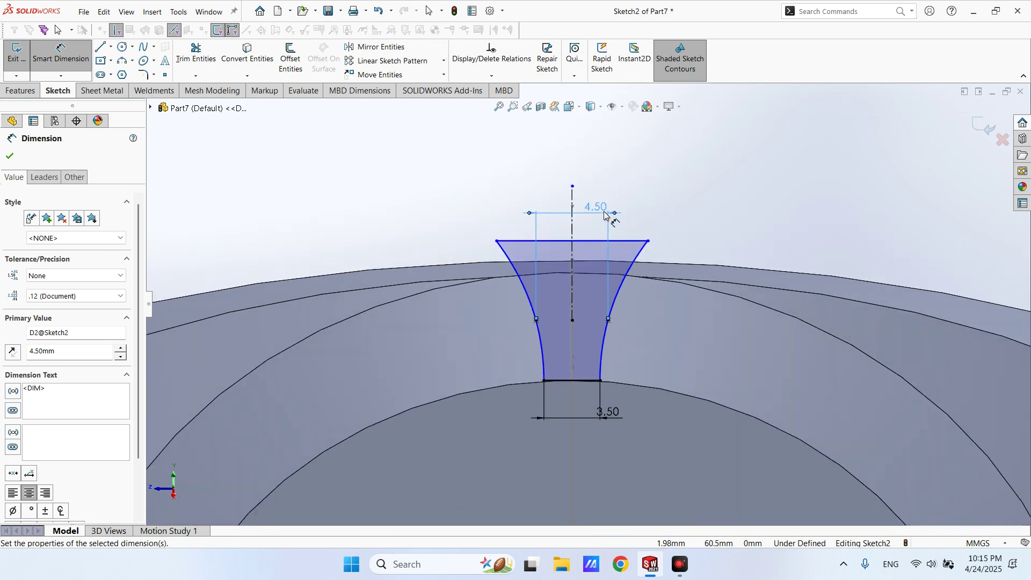
key("z")
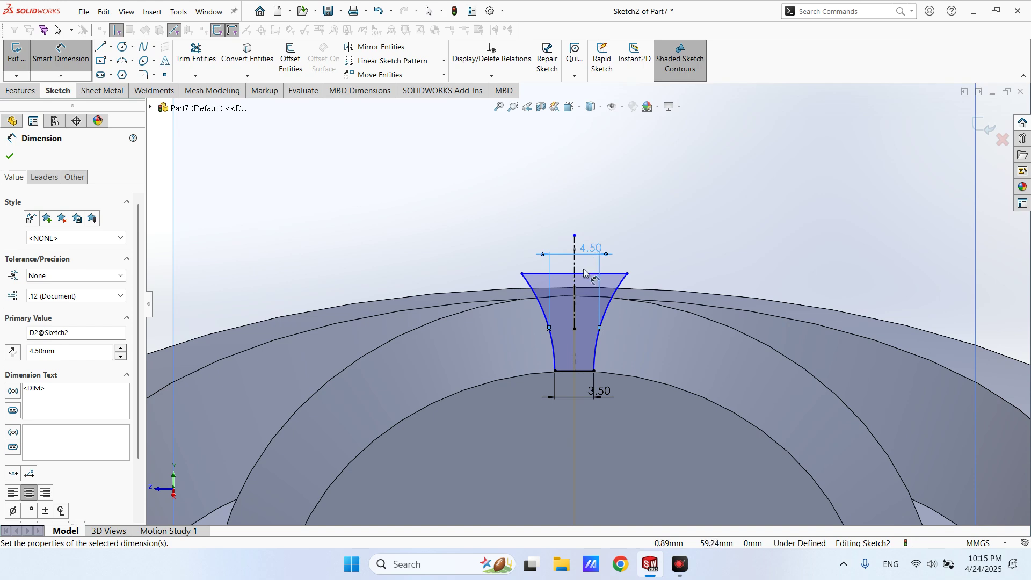
mouse_move(571, 315)
middle_mouse_down()
mouse_move(568, 327)
mouse_move(596, 345)
middle_mouse_up()
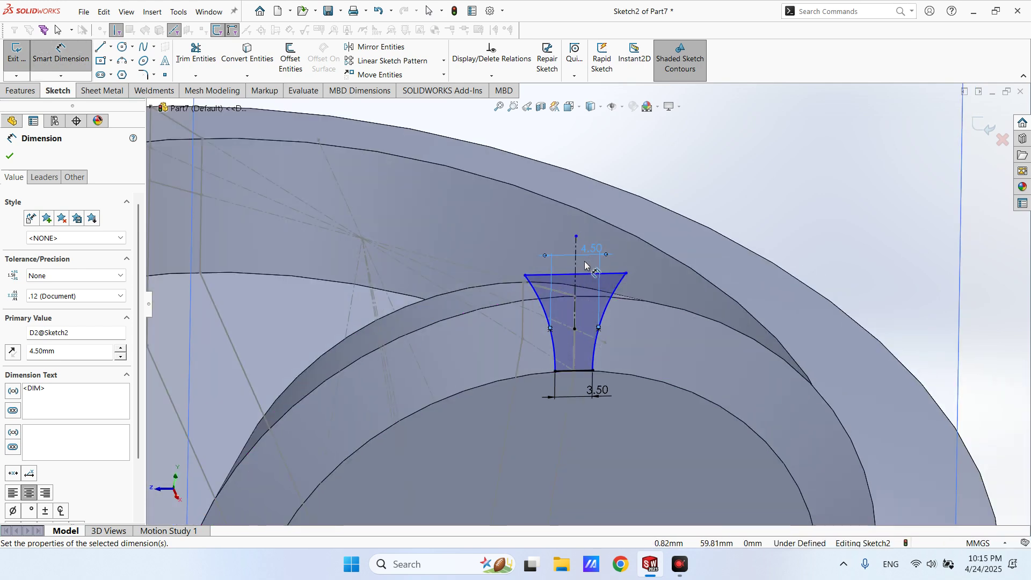
middle_click_drag(564, 322, 586, 349)
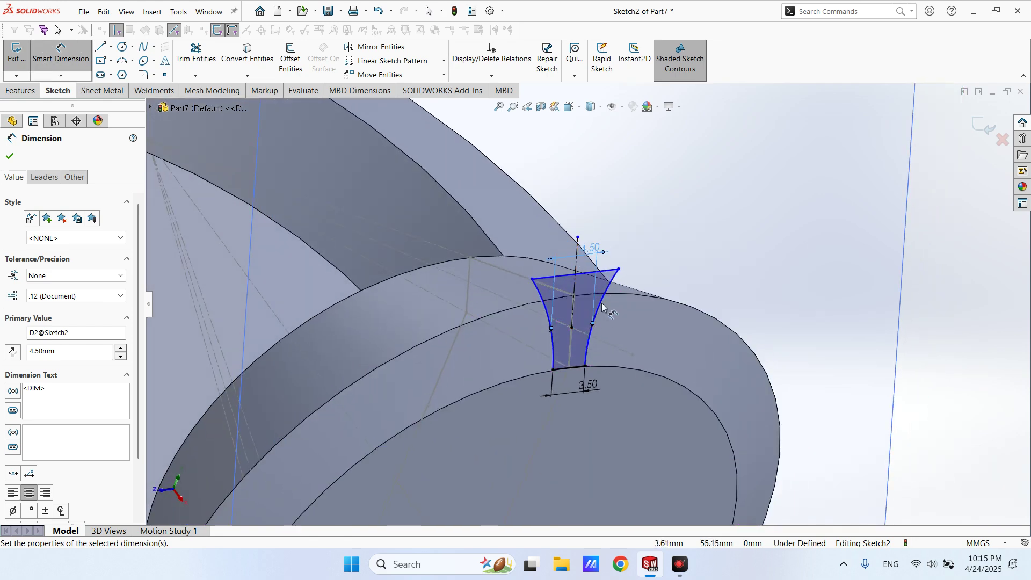
scroll(606, 311, "up", 8)
key("space")
scroll(479, 277, "up", 5)
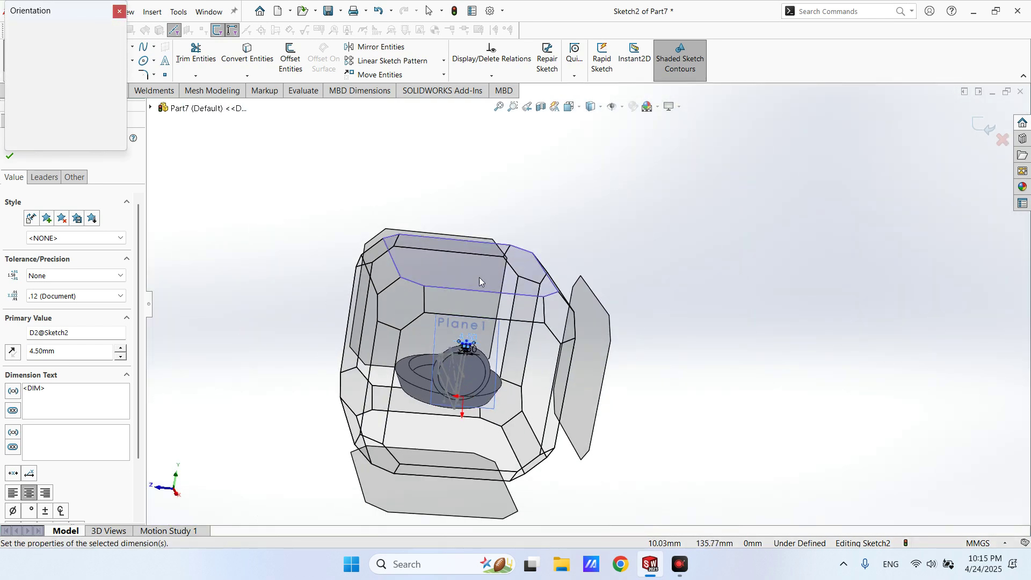
left_click(117, 79)
scroll(599, 323, "down", 8)
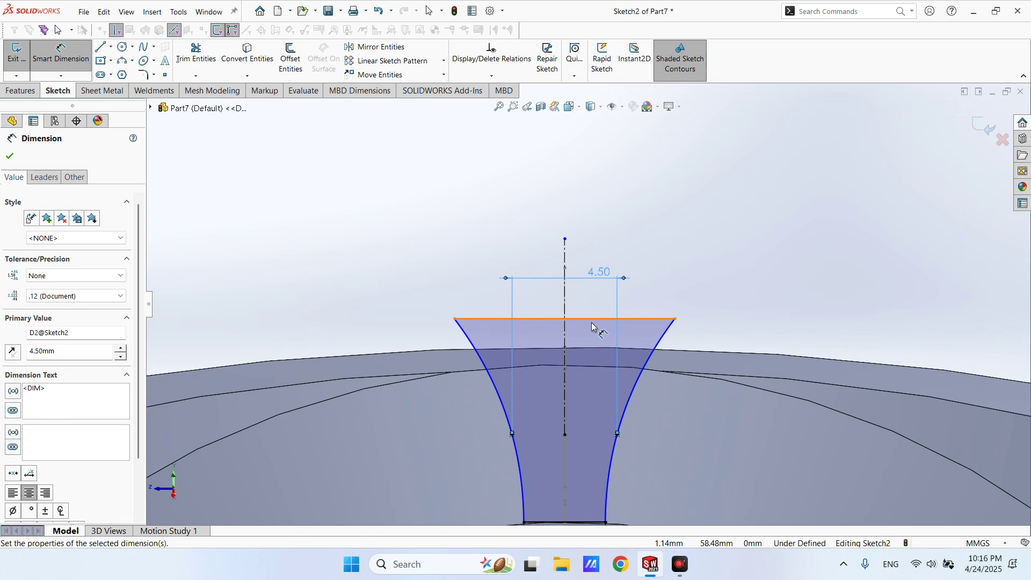
Dimension the tooth profile's height between its upper and base lines and set it to 2.5*3 (7.5 mm).
key("Escape")
left_click_drag(593, 326, 591, 335)
scroll(586, 330, "up", 5)
key("d")
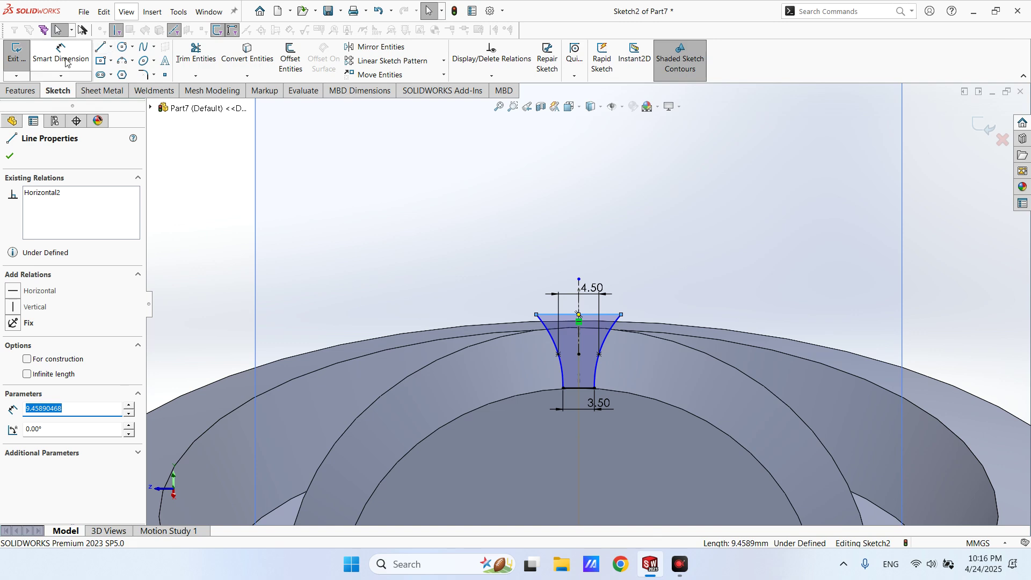
left_click(583, 275)
left_click(593, 316)
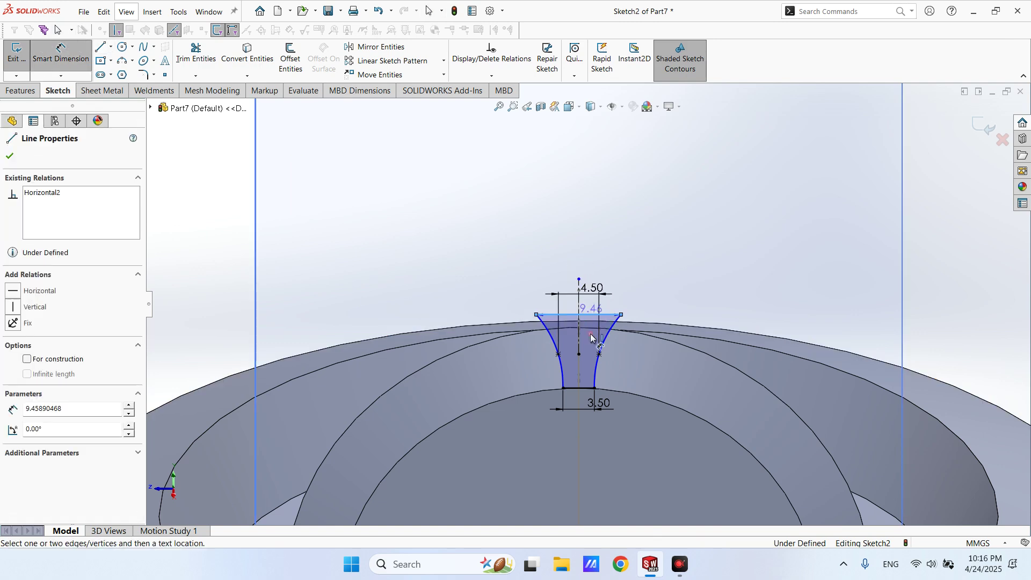
left_click(586, 389)
left_click(680, 290)
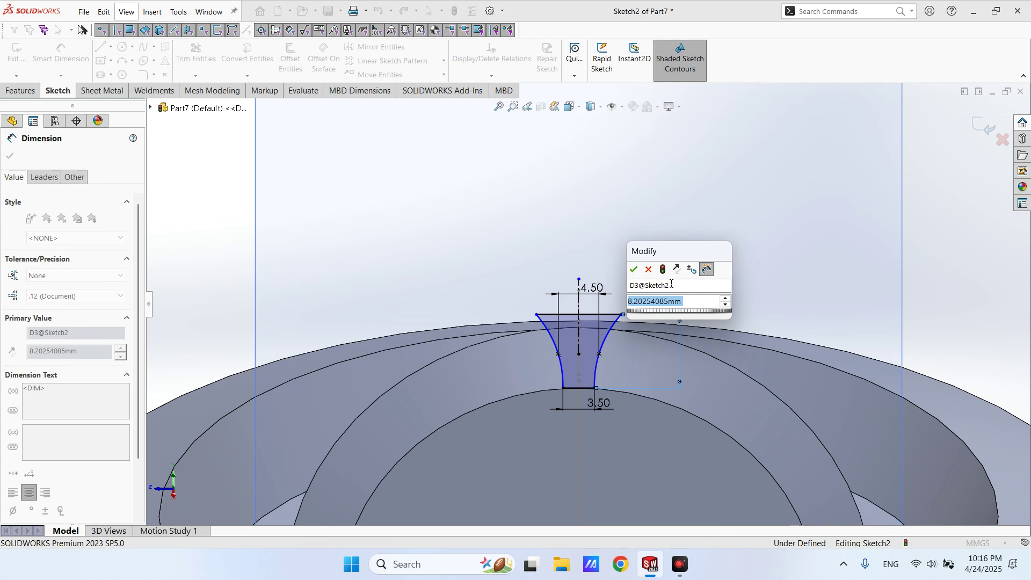
type("2.5")
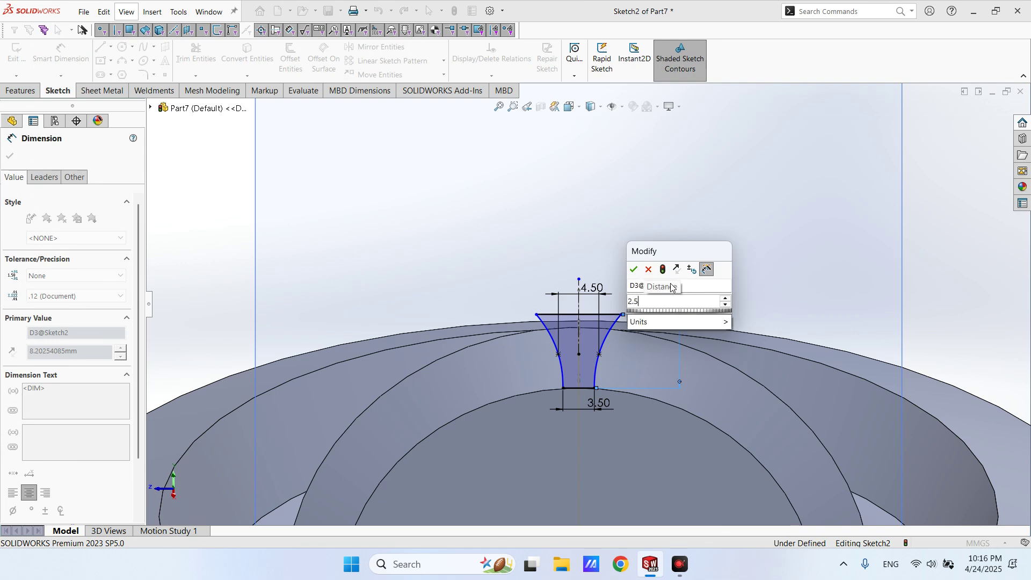
type("*3")
key("Return")
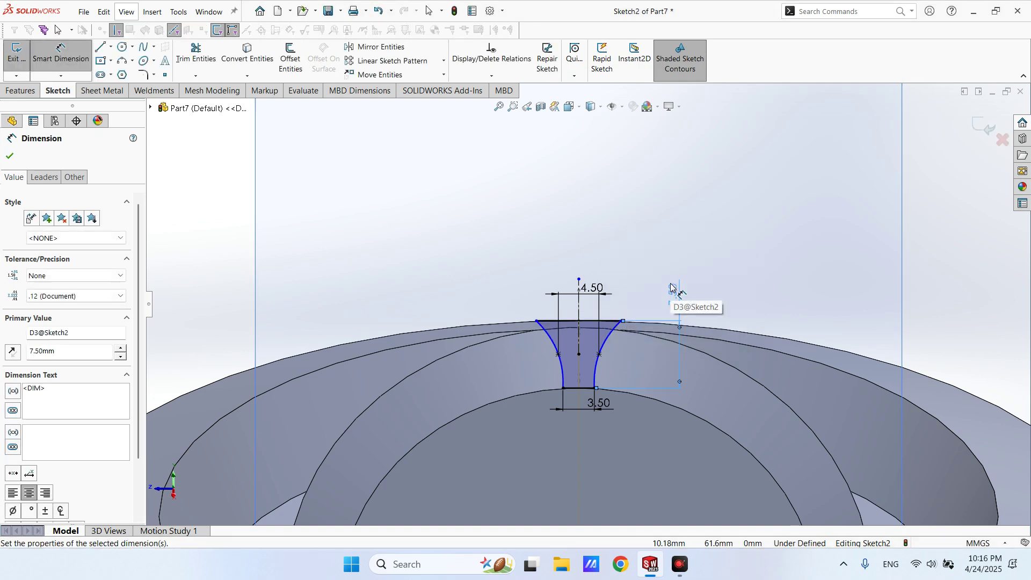
Change the tooth profile's height dimension to 7.8 mm.
scroll(696, 299, "down", 6)
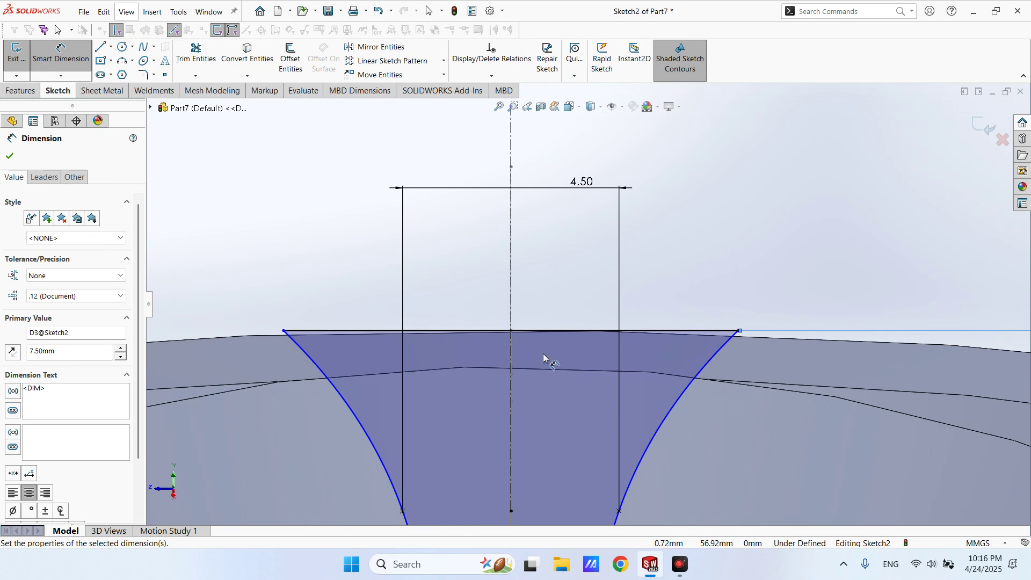
scroll(695, 353, "up", 3)
scroll(534, 313, "down", 1)
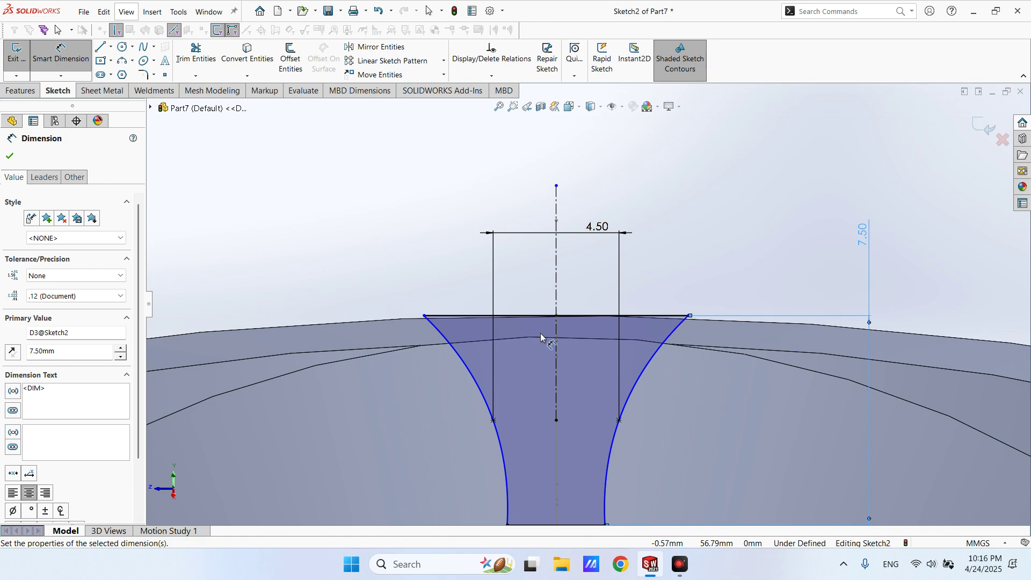
scroll(540, 333, "up", 2)
scroll(558, 338, "down", 3)
scroll(562, 345, "up", 6)
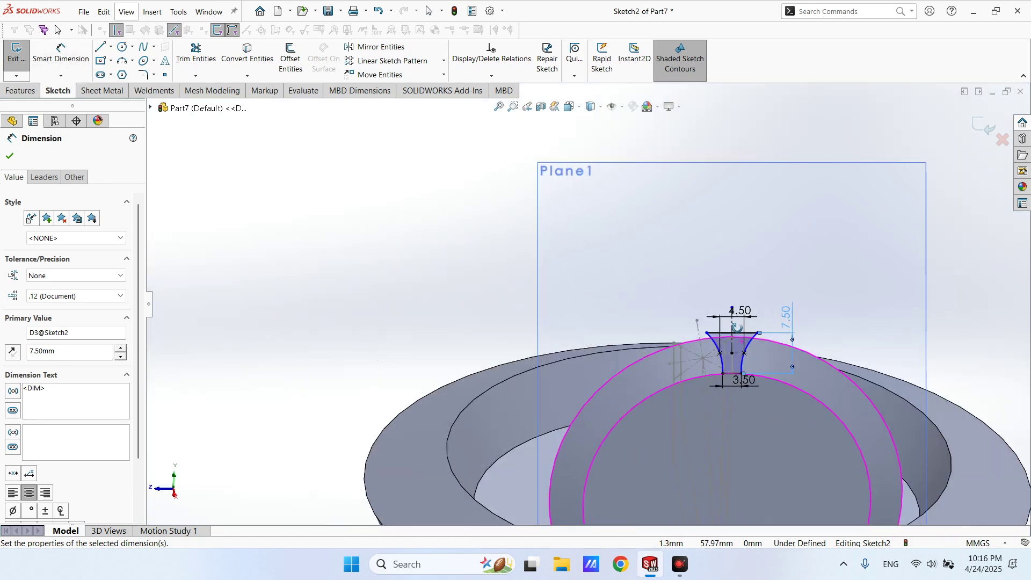
scroll(768, 327, "down", 5)
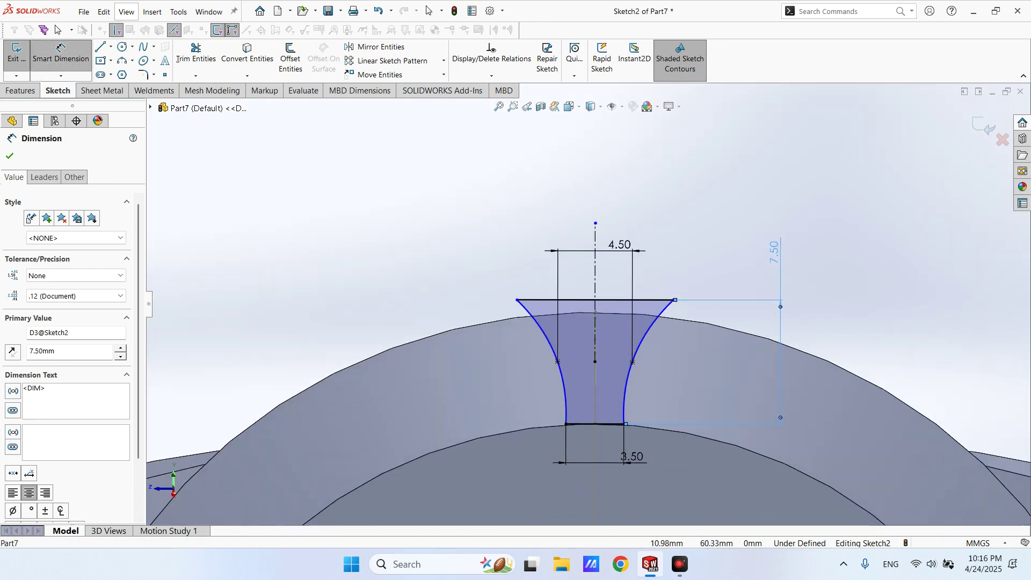
double_click(778, 254)
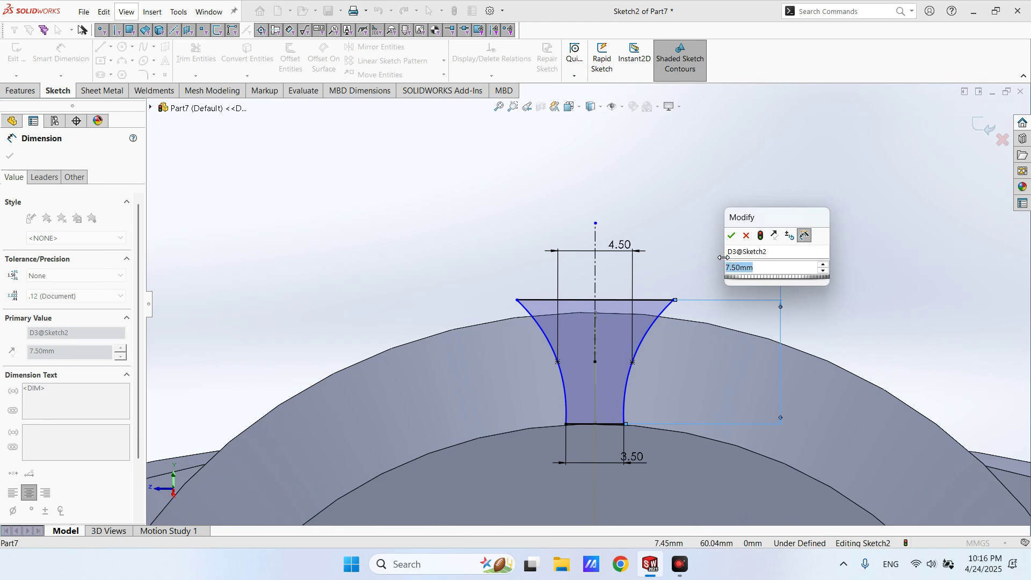
type("2.6")
key("BackSpace")
key("BackSpace")
key("BackSpace")
type("7.8")
key("Return")
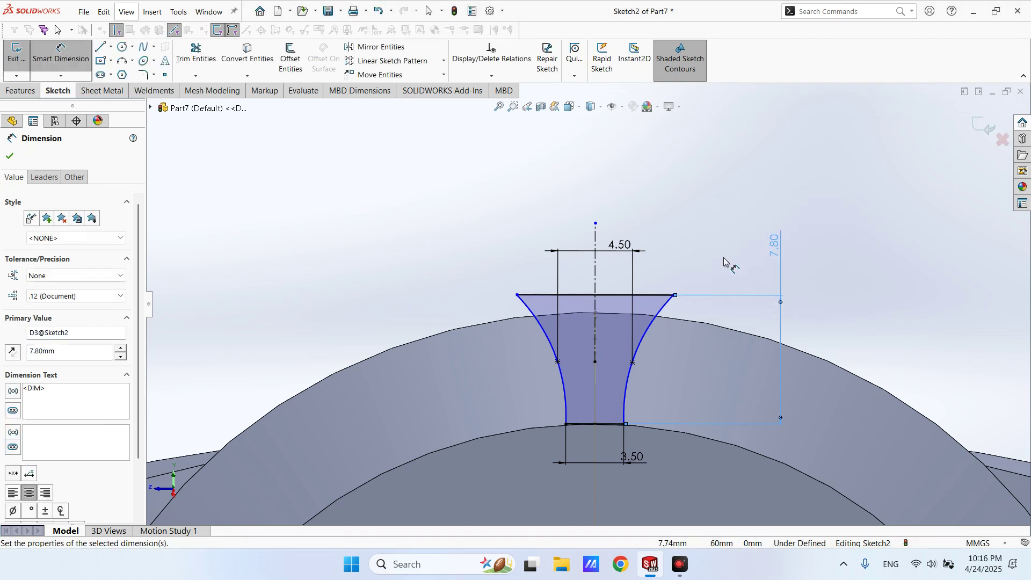
left_click(703, 231)
Check the profile's position on the smaller gear body and exit the tooth profile sketch.
middle_click_drag(697, 239, 617, 314)
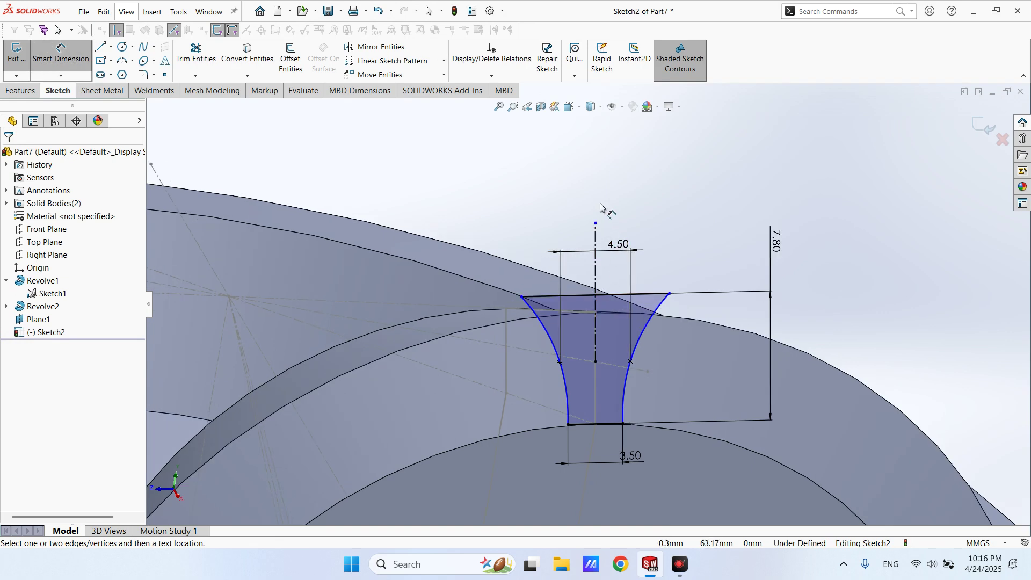
scroll(658, 253, "up", 5)
mouse_move(658, 254)
middle_mouse_down()
mouse_move(701, 324)
mouse_move(690, 329)
mouse_move(702, 322)
middle_mouse_up()
scroll(670, 327, "down", 3)
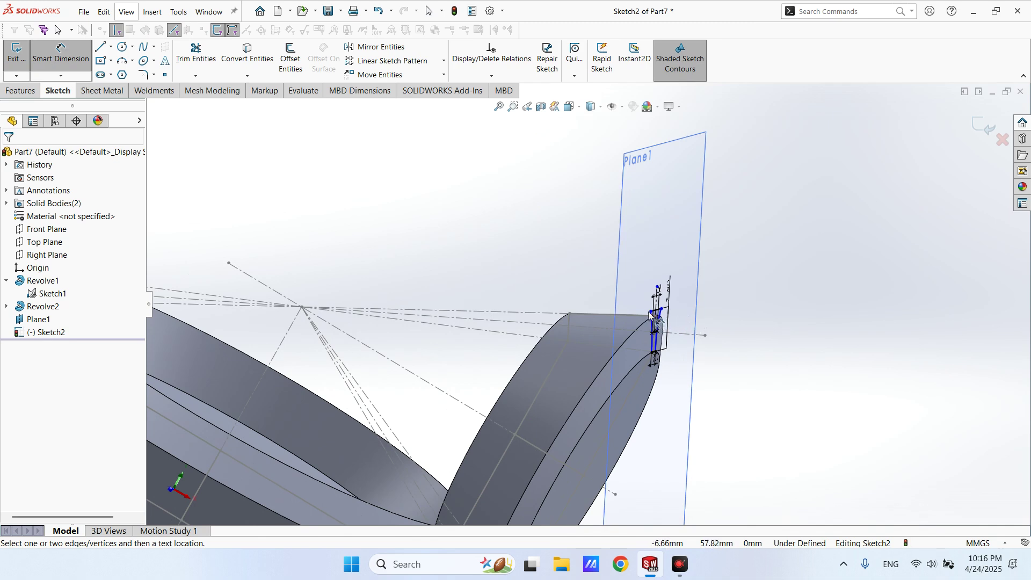
scroll(649, 310, "down", 2)
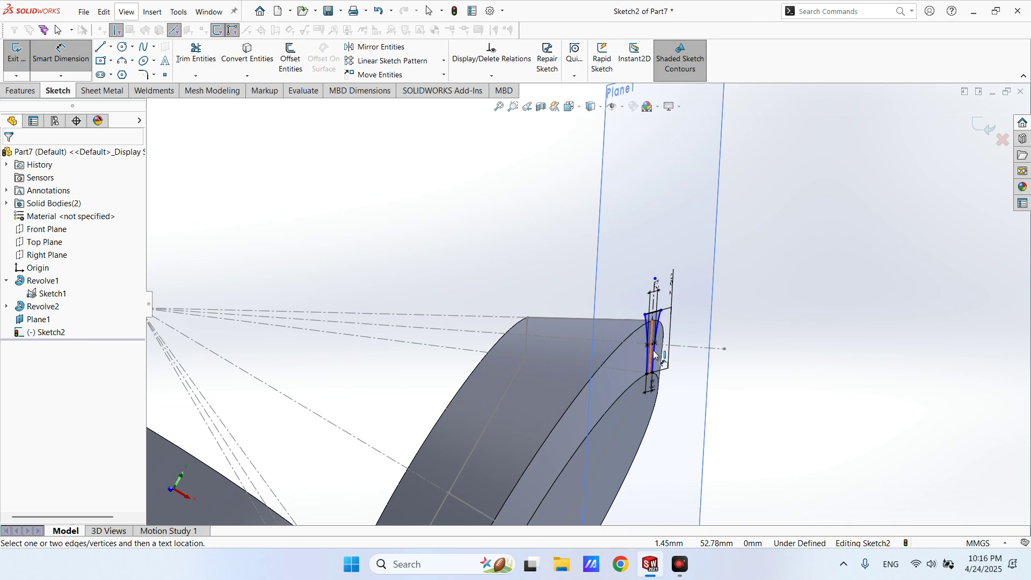
middle_click_drag(640, 362, 693, 332)
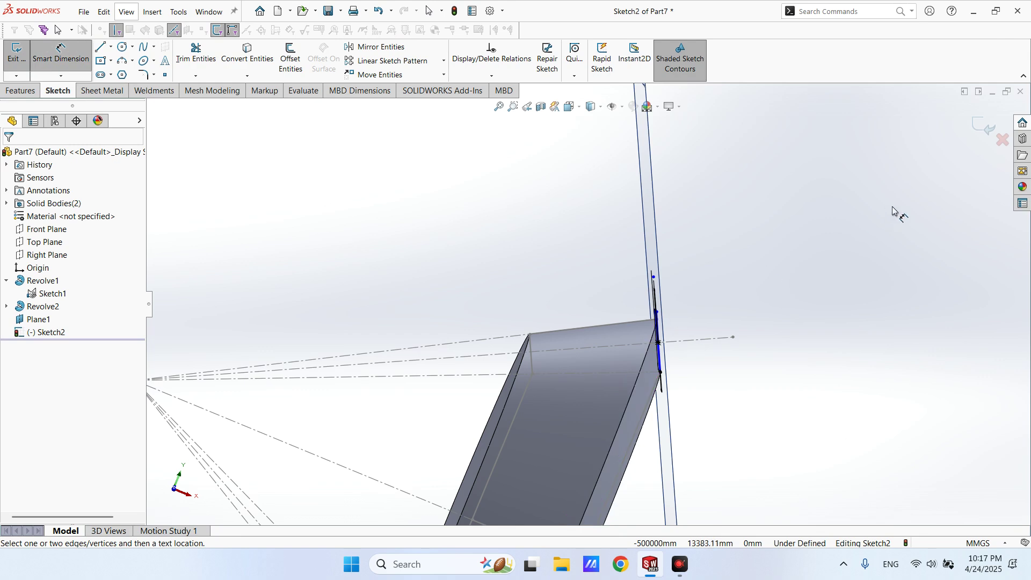
left_click(982, 130)
mouse_move(778, 233)
middle_mouse_down()
mouse_move(711, 257)
mouse_move(723, 276)
mouse_move(708, 267)
middle_mouse_up()
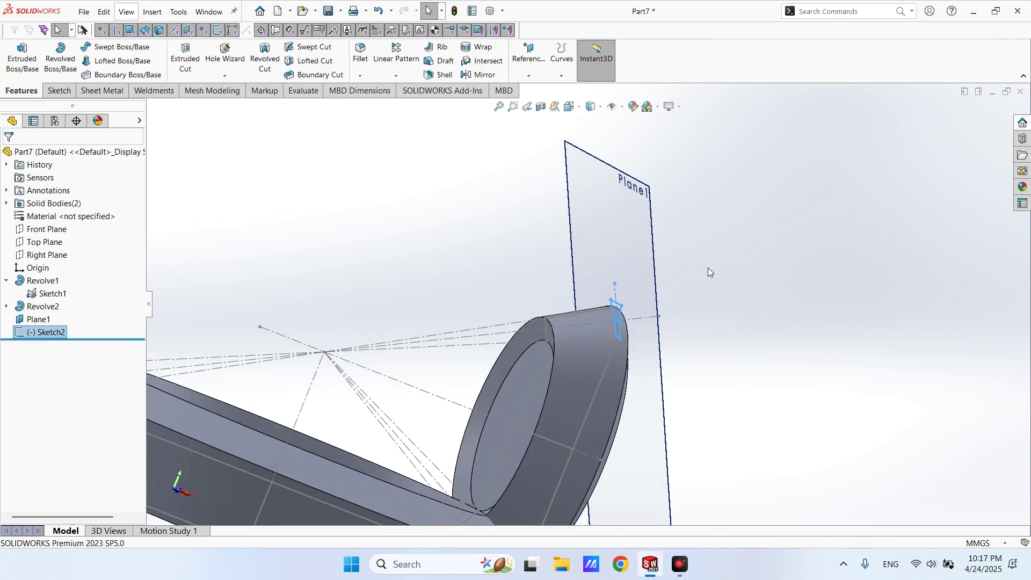
Open a new sketch on the Front Plane.
left_click(46, 229)
key("ctrl+8")
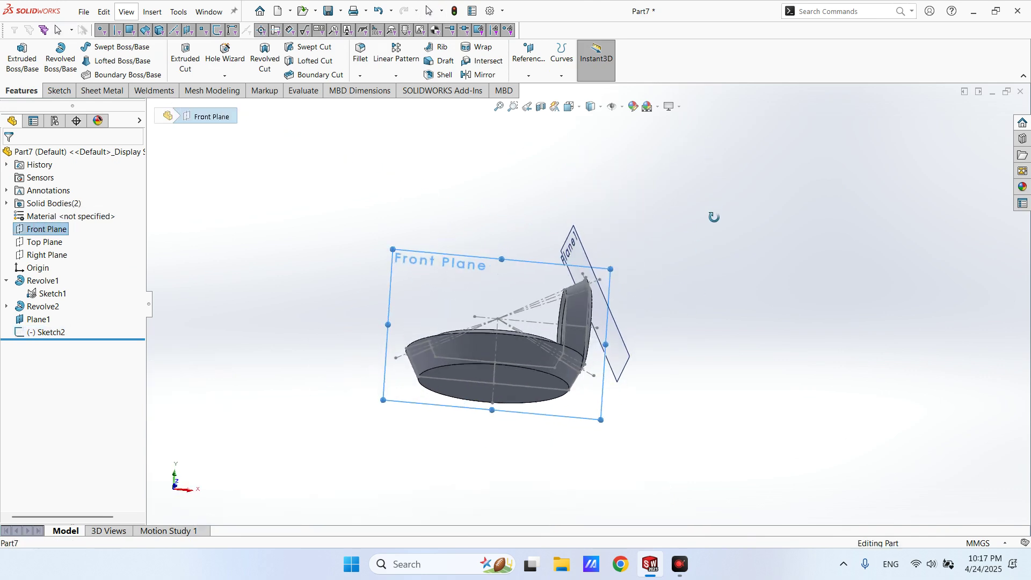
left_click(23, 233)
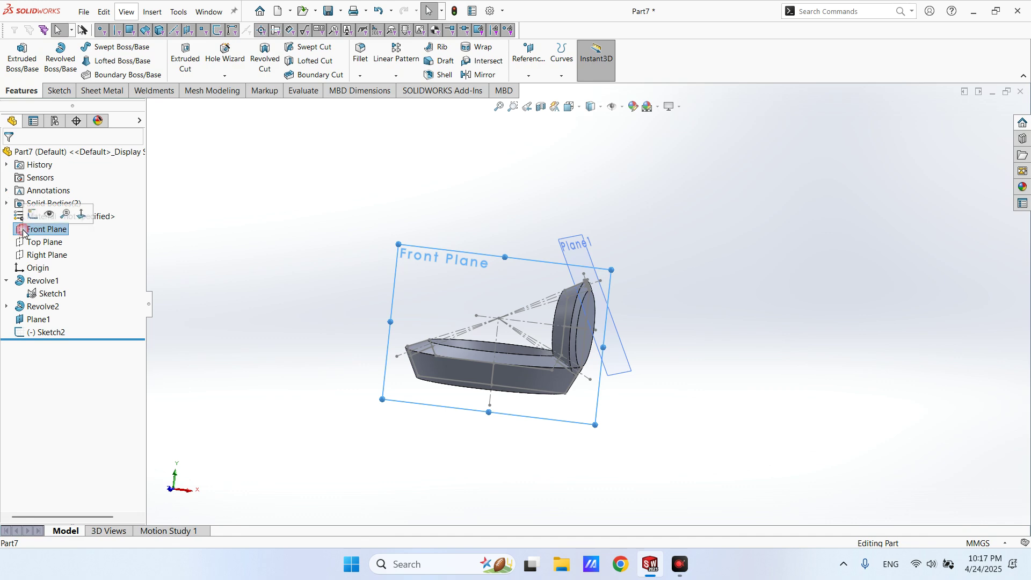
left_click(32, 214)
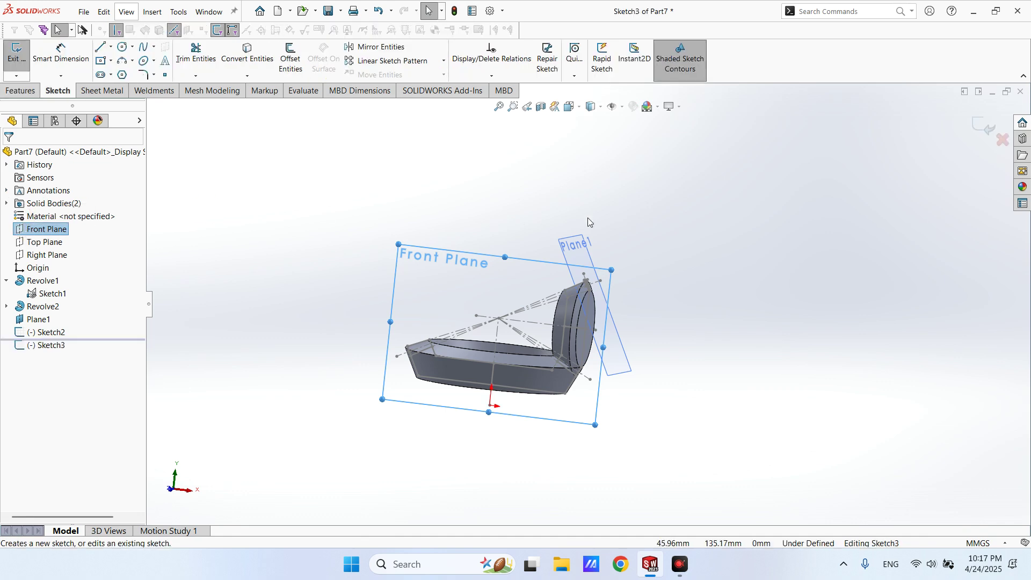
scroll(585, 301, "down", 5)
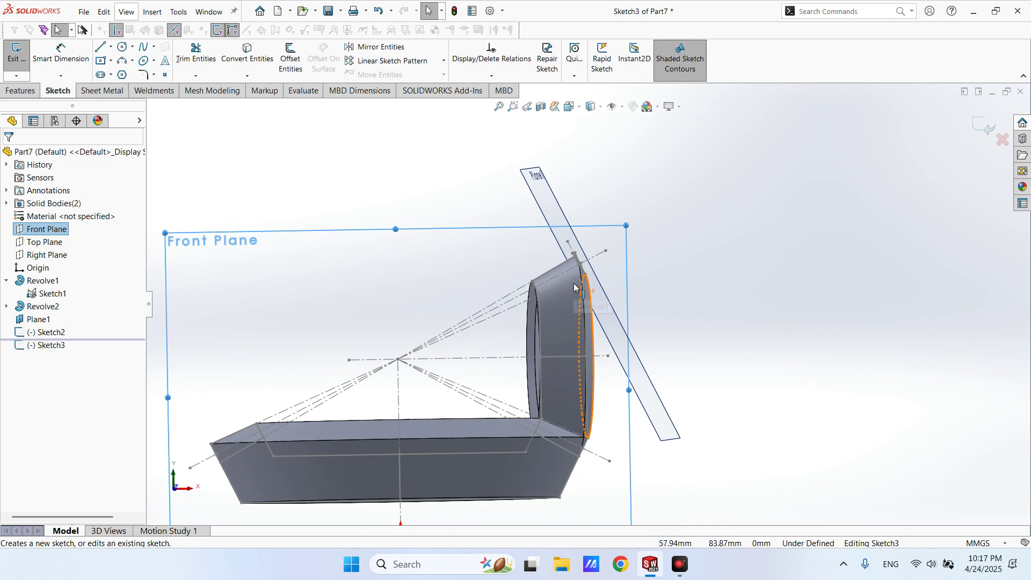
Draw a line about 22 mm long from the tooth profile's base along the lower cone construction line toward the apex.
left_click(102, 48)
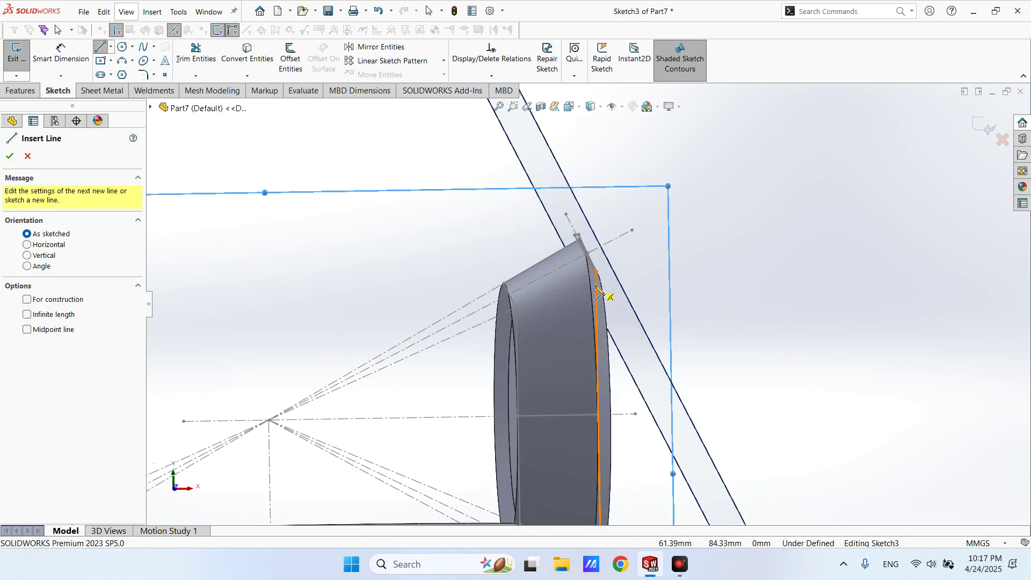
scroll(558, 300, "down", 2)
scroll(605, 280, "down", 3)
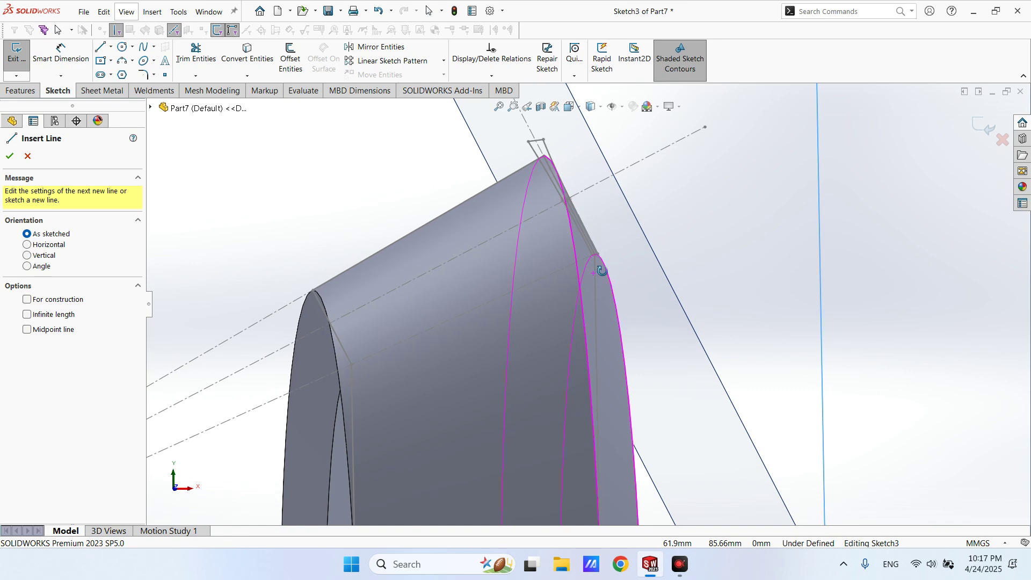
mouse_move(593, 253)
middle_mouse_down()
mouse_move(644, 188)
mouse_move(714, 166)
mouse_move(593, 254)
middle_mouse_up()
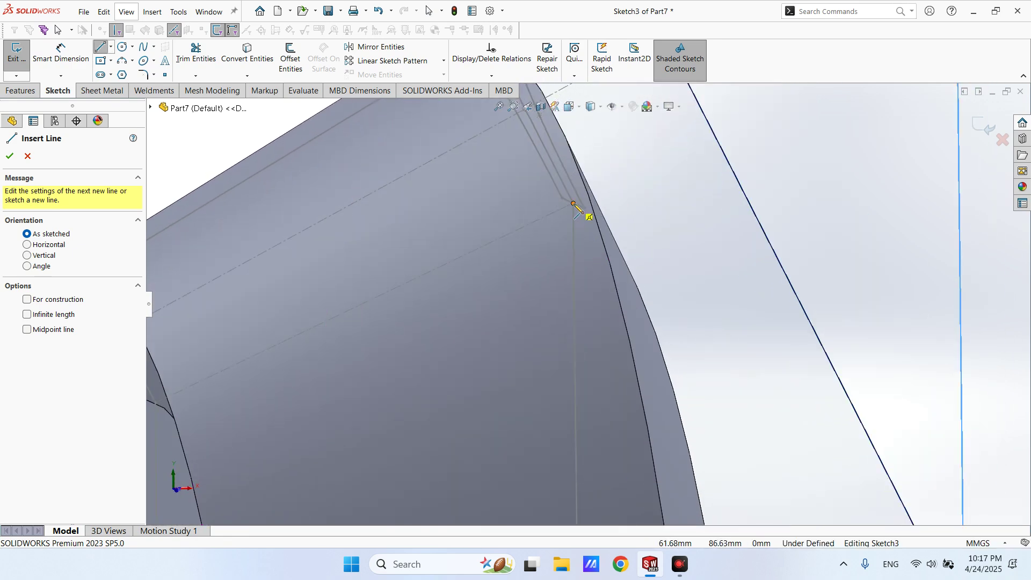
left_click(582, 213)
scroll(516, 247, "up", 4)
scroll(484, 317, "down", 3)
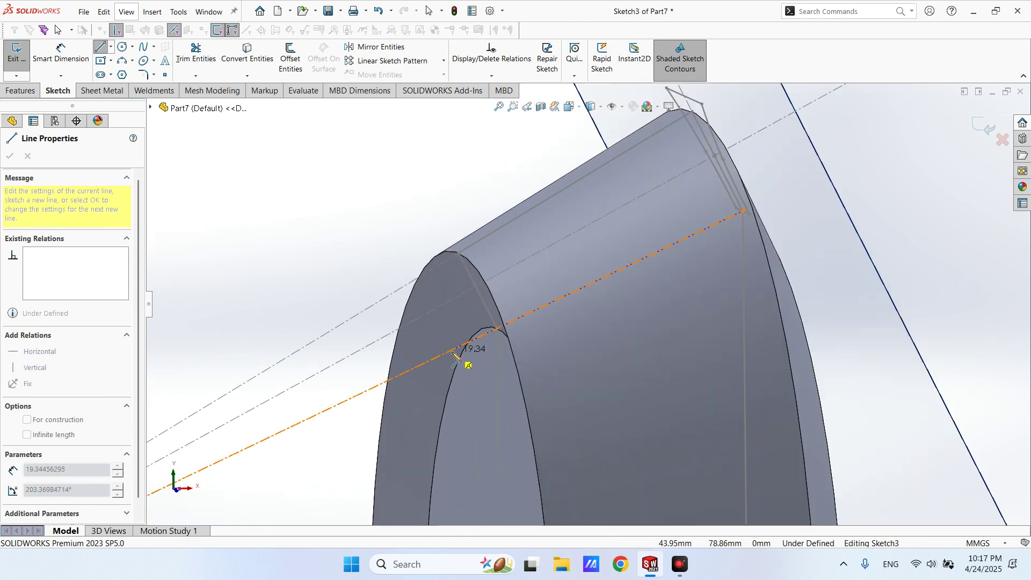
double_click(410, 371)
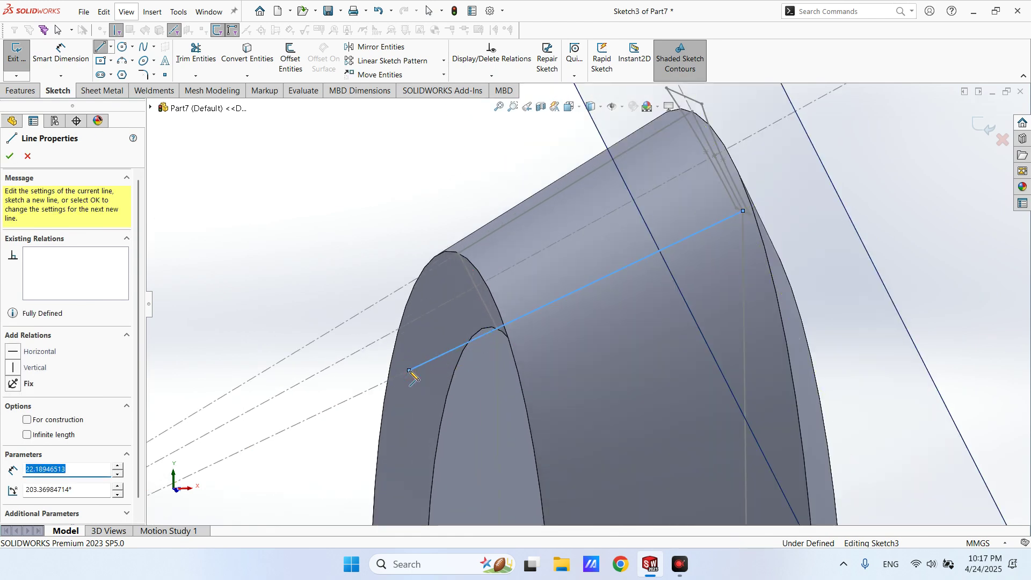
key("Escape")
Dimension the sloped line's length to 25 mm and exit the sketch.
scroll(409, 371, "up", 5)
middle_click_drag(534, 319, 520, 301)
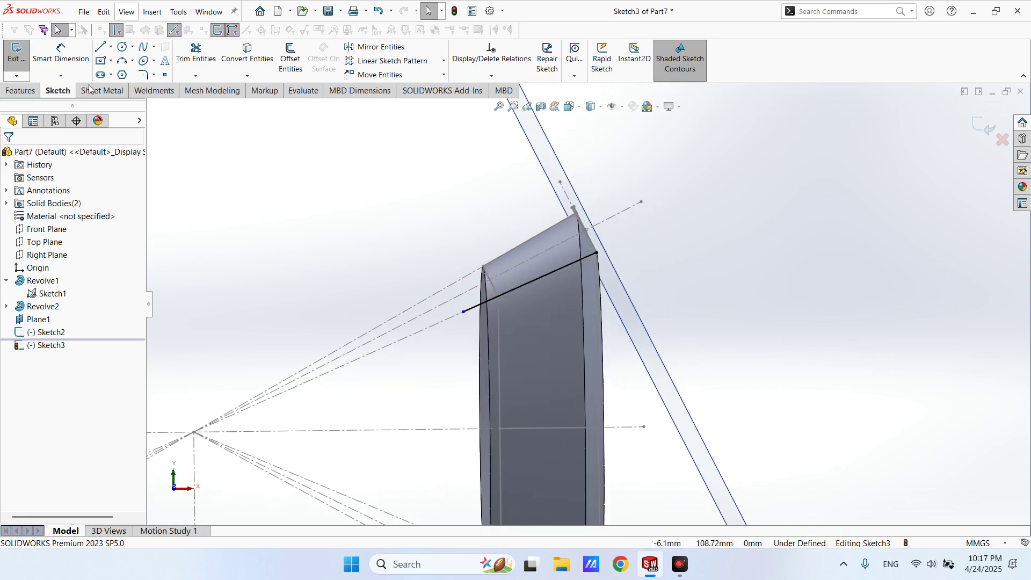
scroll(426, 299, "down", 2)
key("d")
left_click(695, 240)
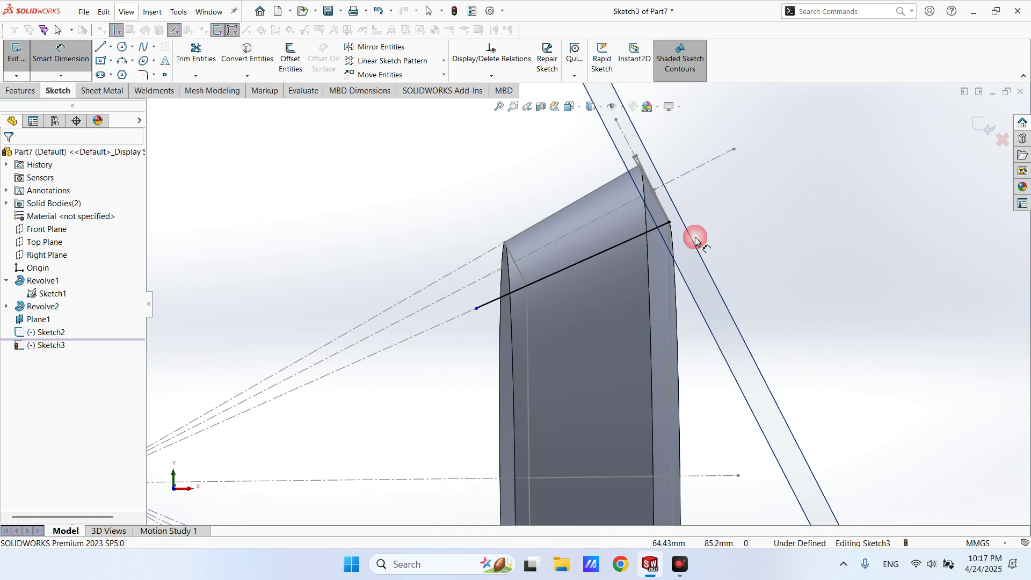
left_click(597, 255)
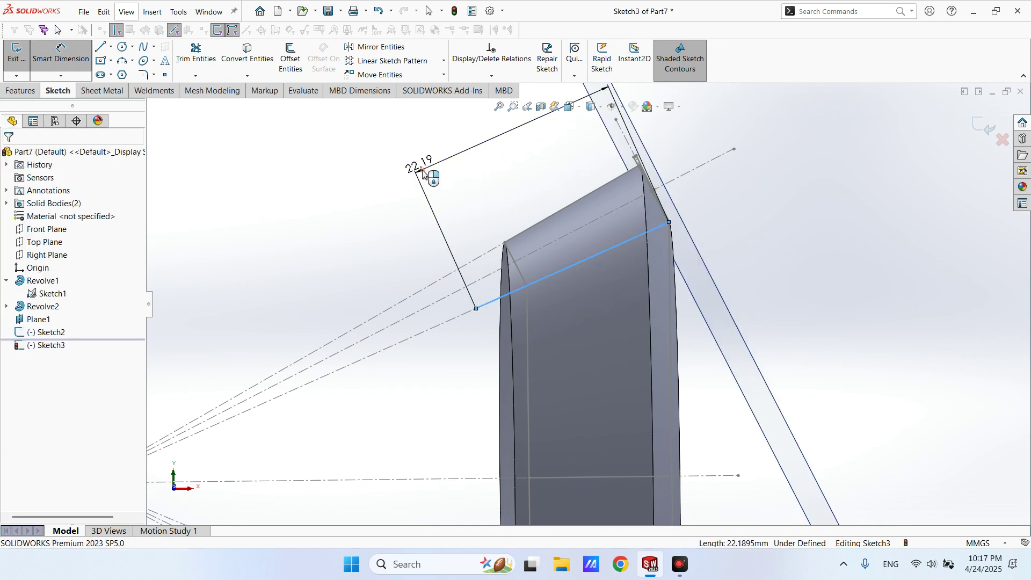
left_click(422, 172)
type("25")
key("Return")
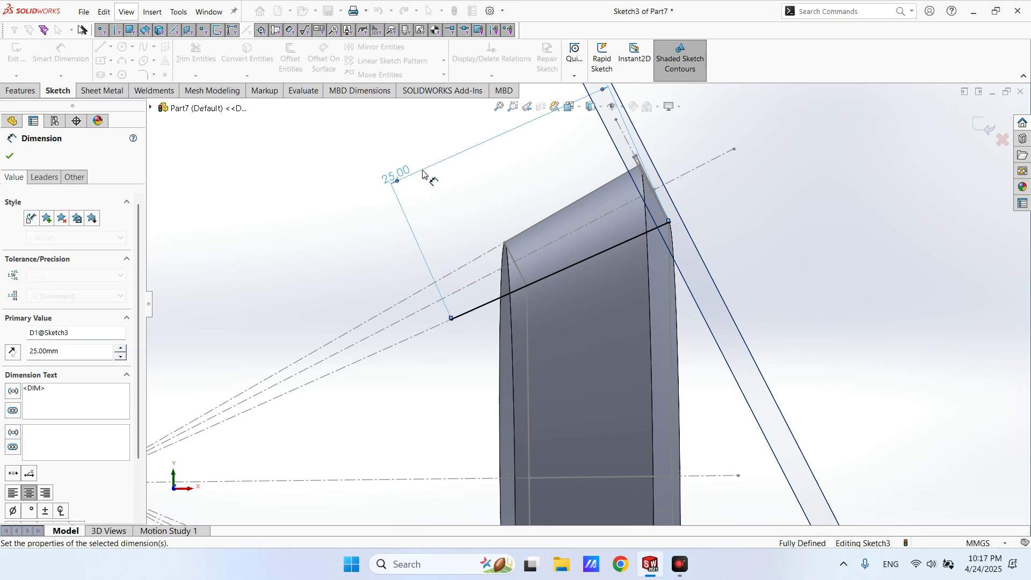
left_click(743, 222)
scroll(743, 230, "up", 3)
scroll(541, 272, "down", 2)
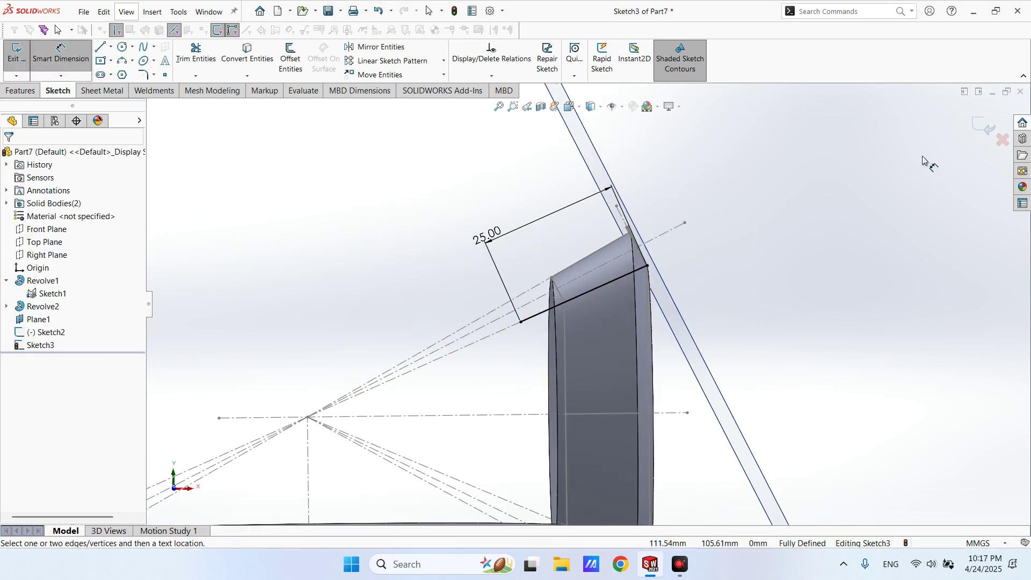
left_click(979, 127)
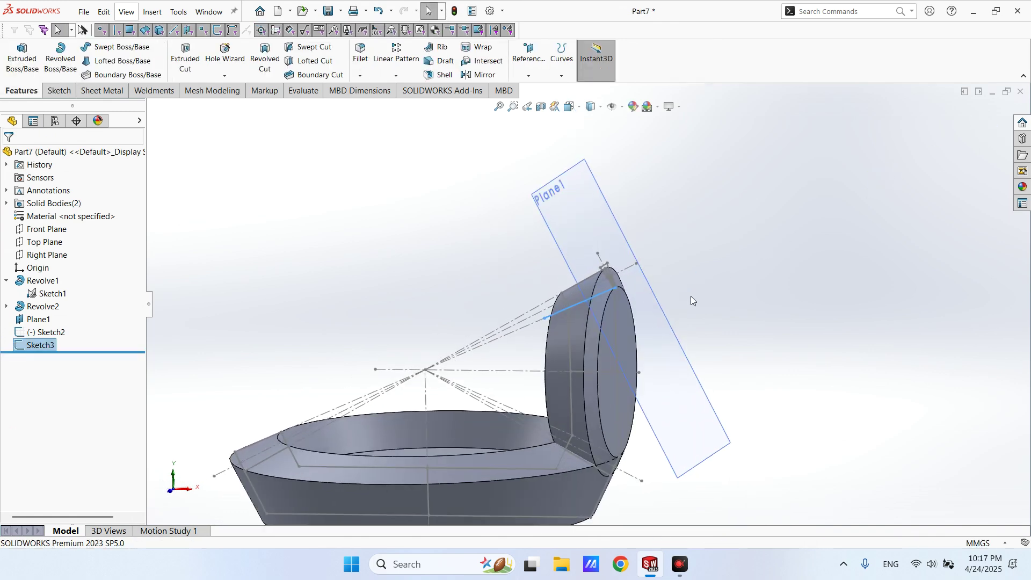
Try a Swept Boss of the tooth profile sketch along the 25 mm line and delete the resulting feature.
left_click(123, 48)
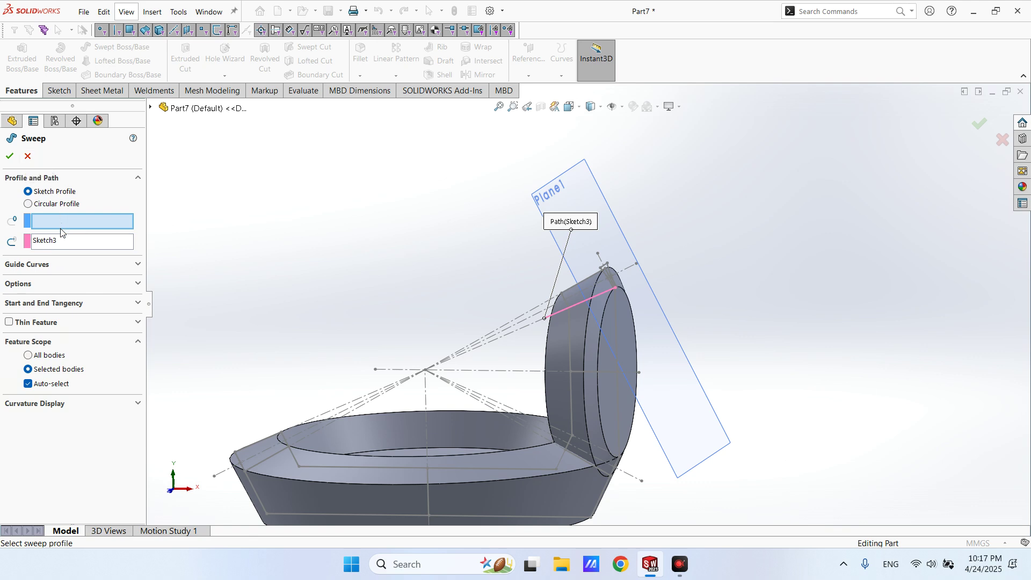
left_click(51, 241)
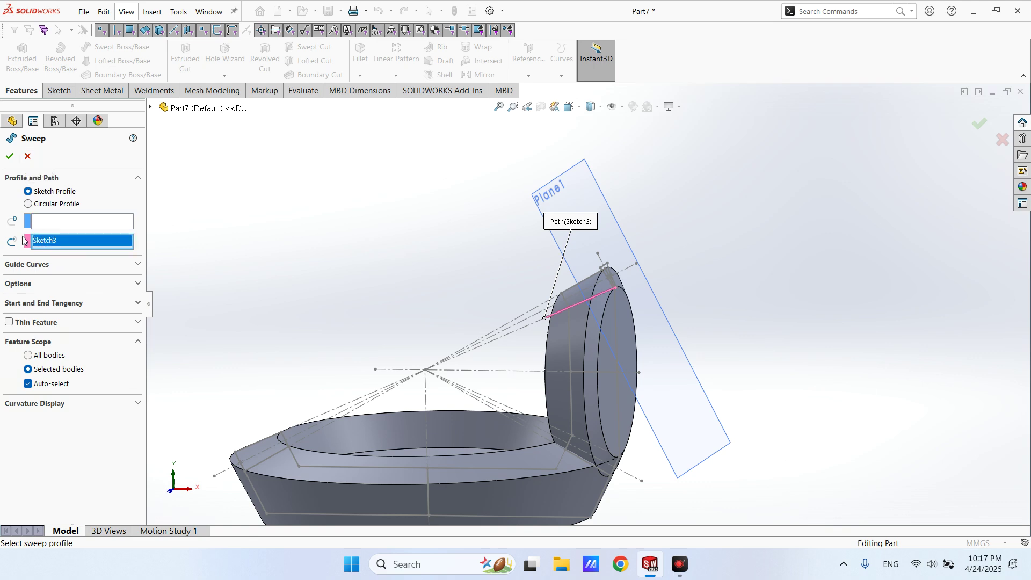
left_click(40, 225)
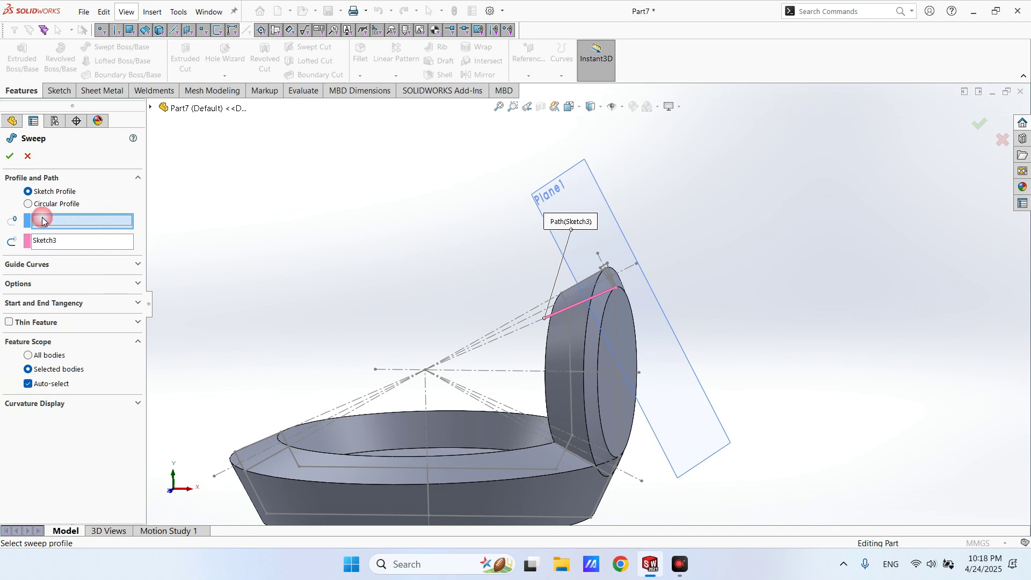
left_click(152, 108)
left_click(216, 279)
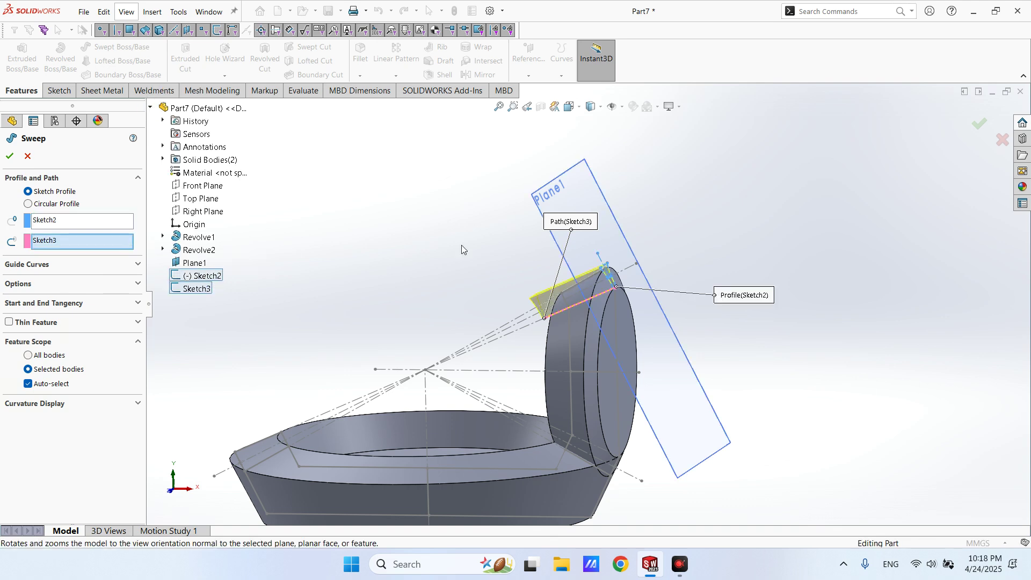
scroll(578, 301, "down", 4)
middle_click_drag(578, 300, 984, 165)
left_click(982, 121)
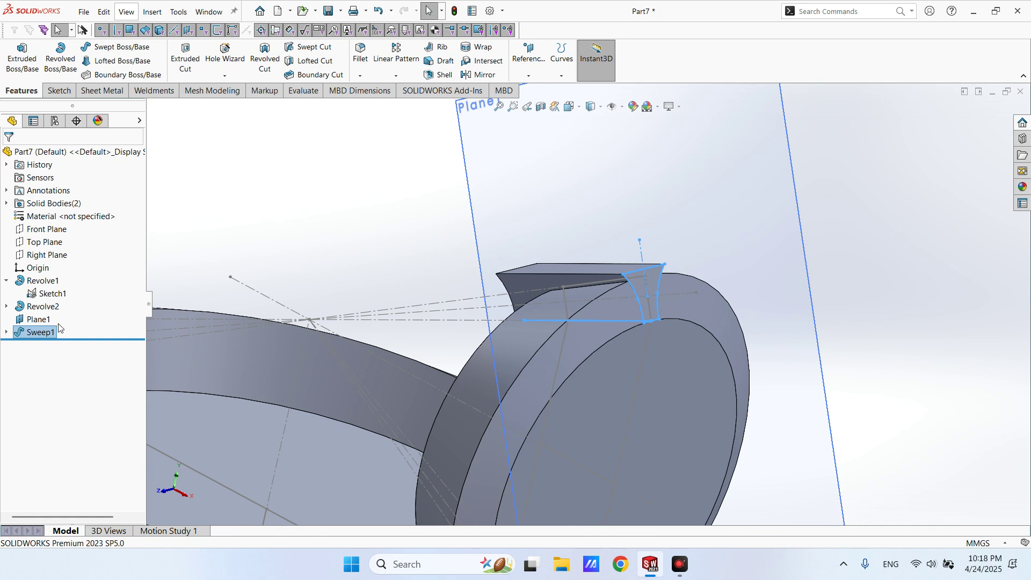
key("Delete")
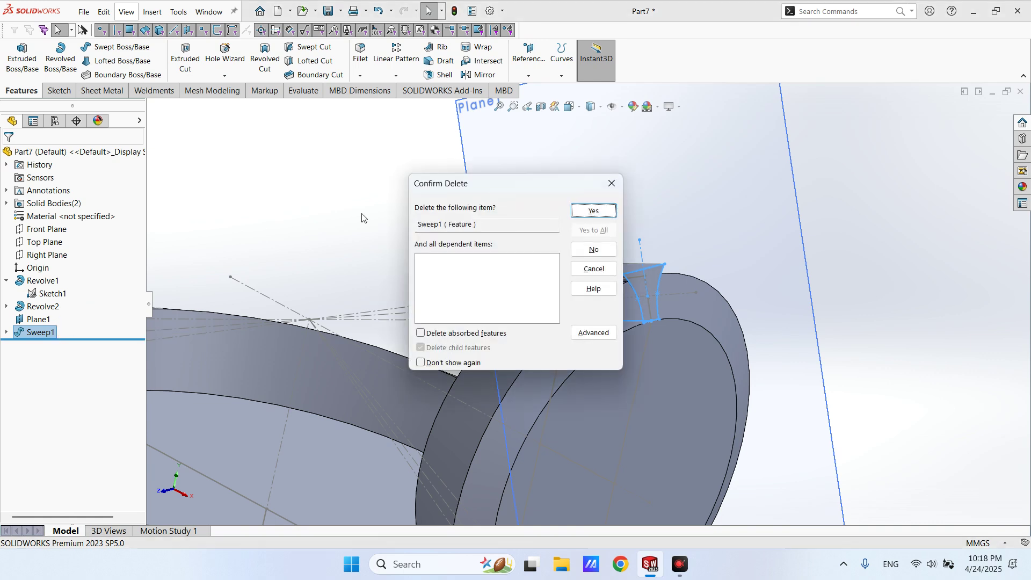
left_click(592, 211)
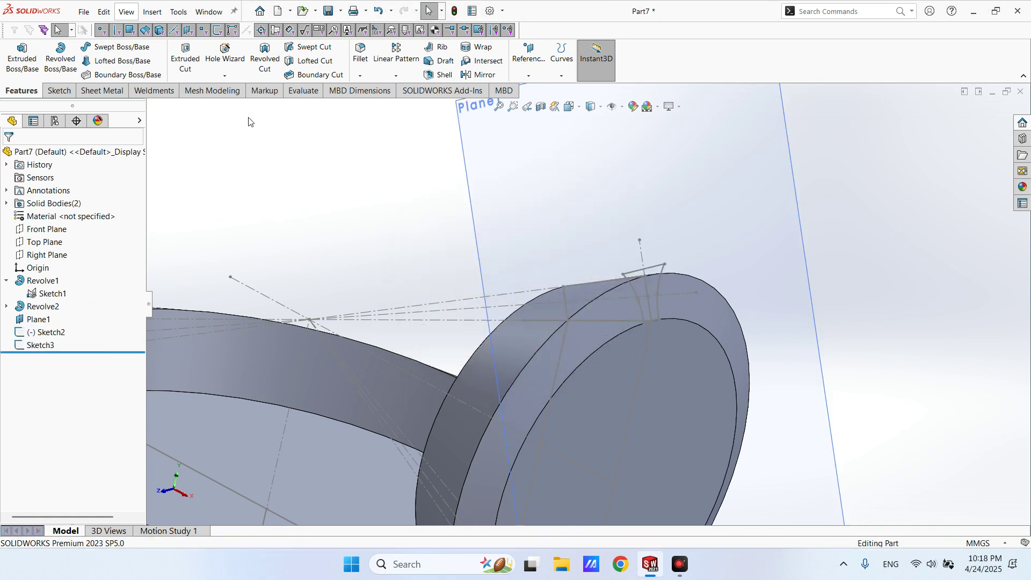
Create a Swept Cut through the smaller gear body using the tooth profile (Sketch2) and the 25 mm line (Sketch3) as path.
left_click(324, 47)
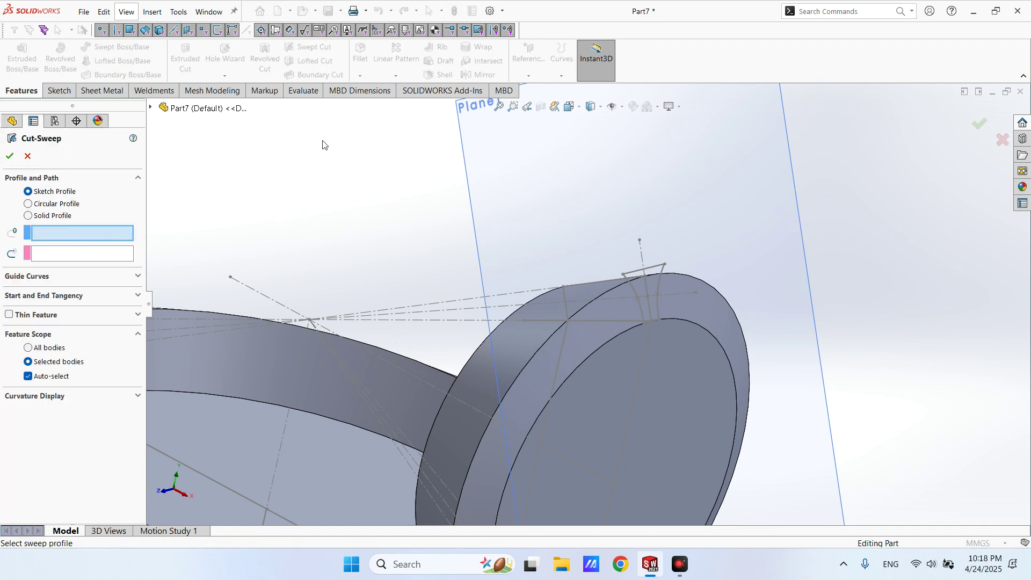
scroll(447, 295, "up", 5)
middle_click_drag(446, 294, 574, 314)
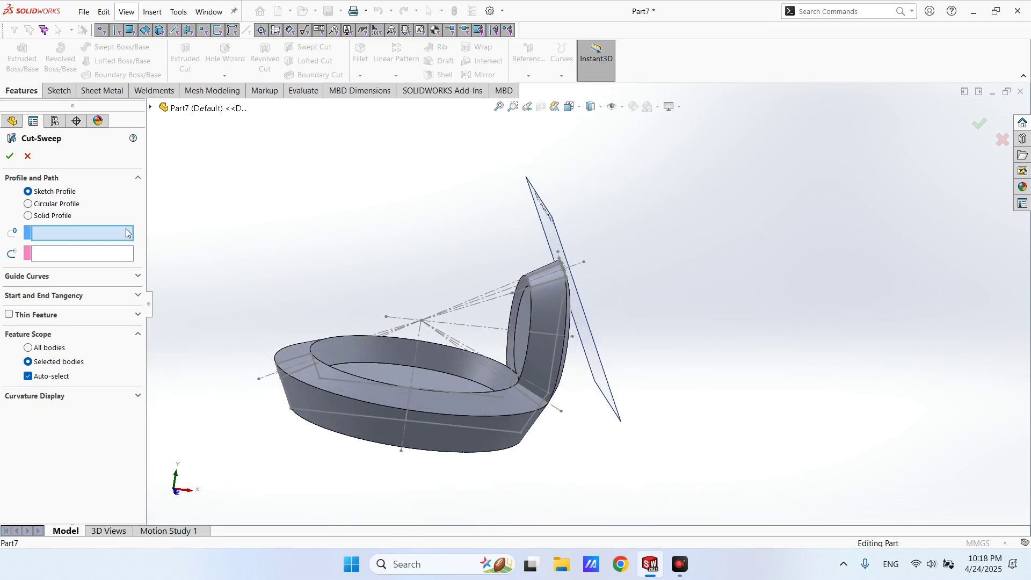
left_click(151, 108)
left_click(207, 276)
scroll(589, 310, "down", 3)
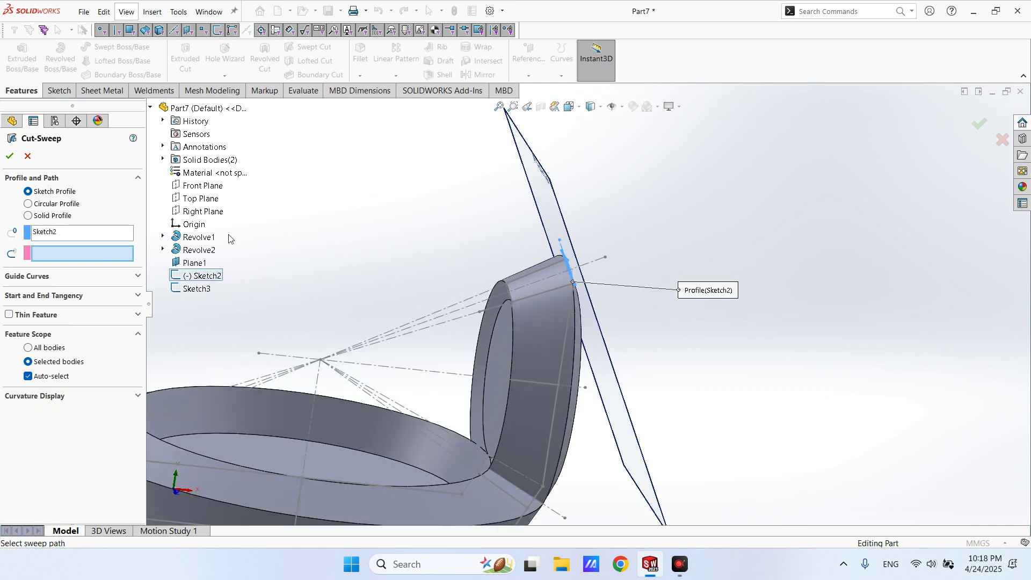
left_click(197, 289)
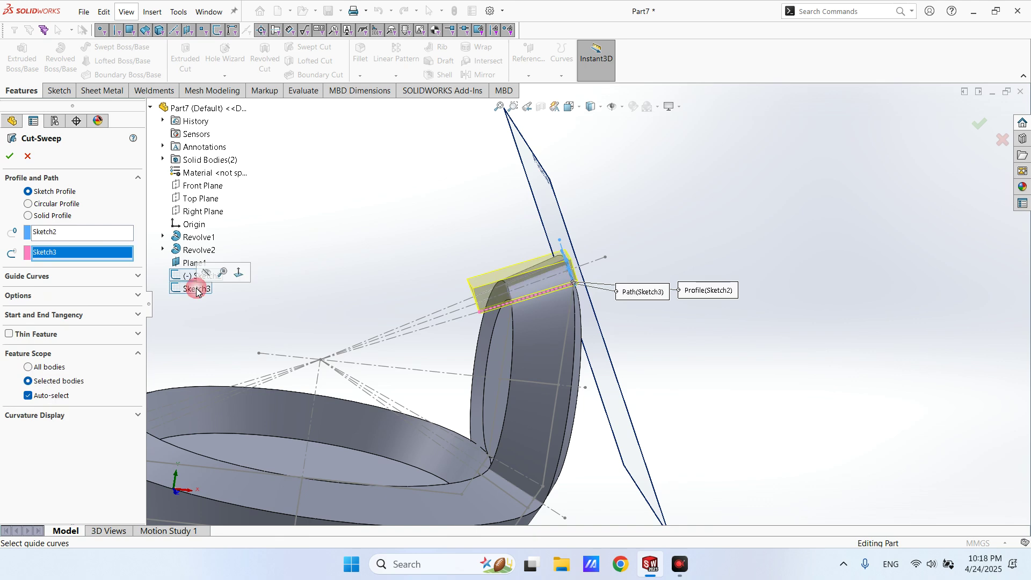
middle_click_drag(440, 301, 553, 281)
scroll(547, 282, "down", 5)
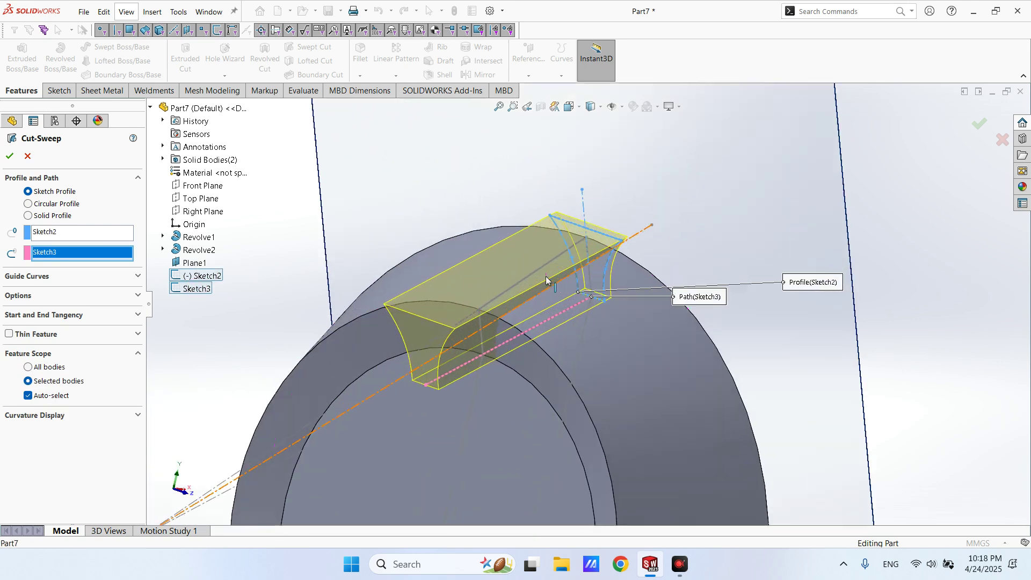
left_click(978, 124)
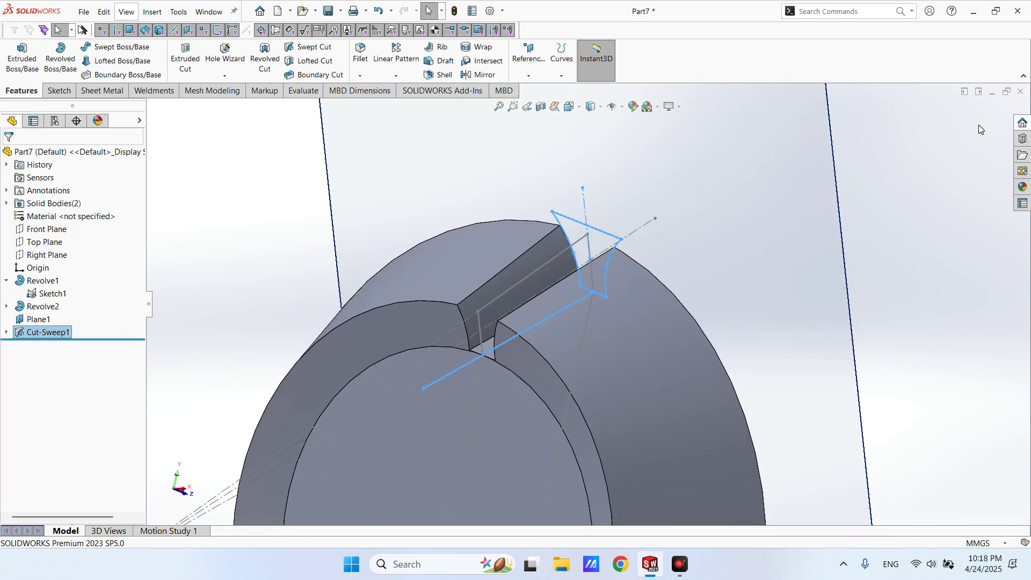
Start a constant-size fillet on one outer edge of the tooth slot with a 0.5 mm symmetric radius.
mouse_move(694, 175)
middle_mouse_down()
mouse_move(684, 232)
mouse_move(675, 178)
middle_mouse_up()
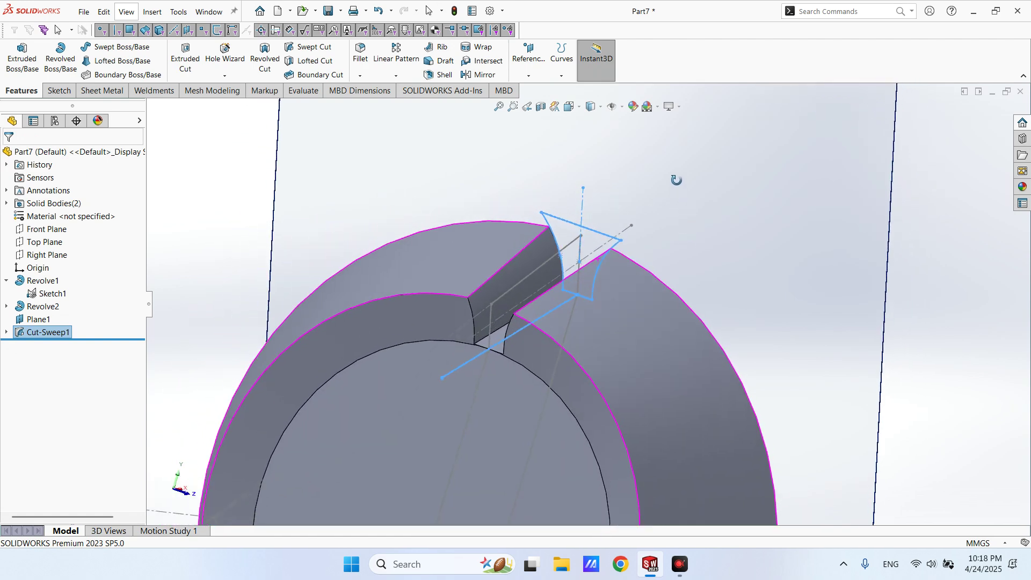
scroll(616, 243, "up", 3)
scroll(591, 258, "down", 5)
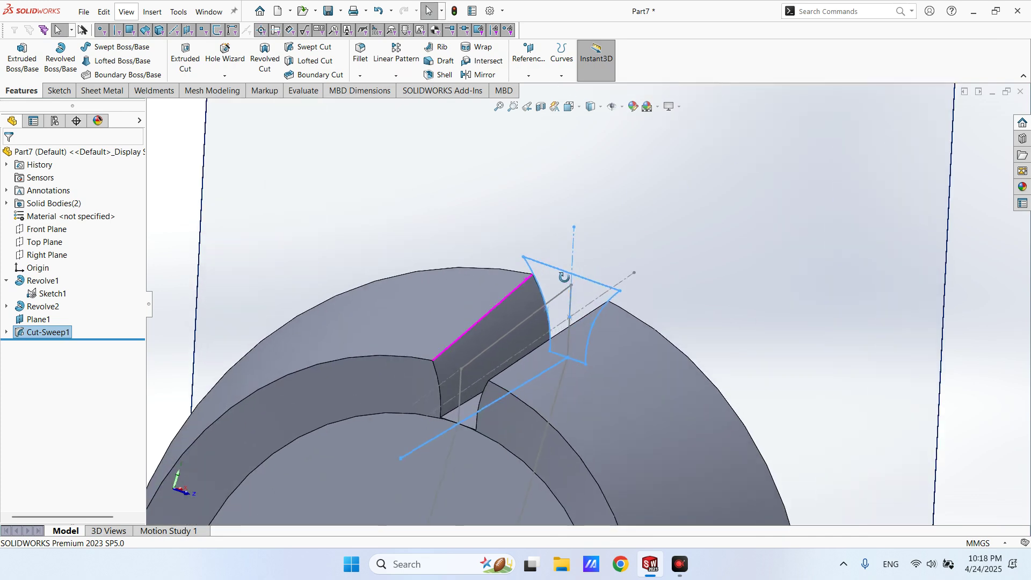
scroll(569, 285, "up", 4)
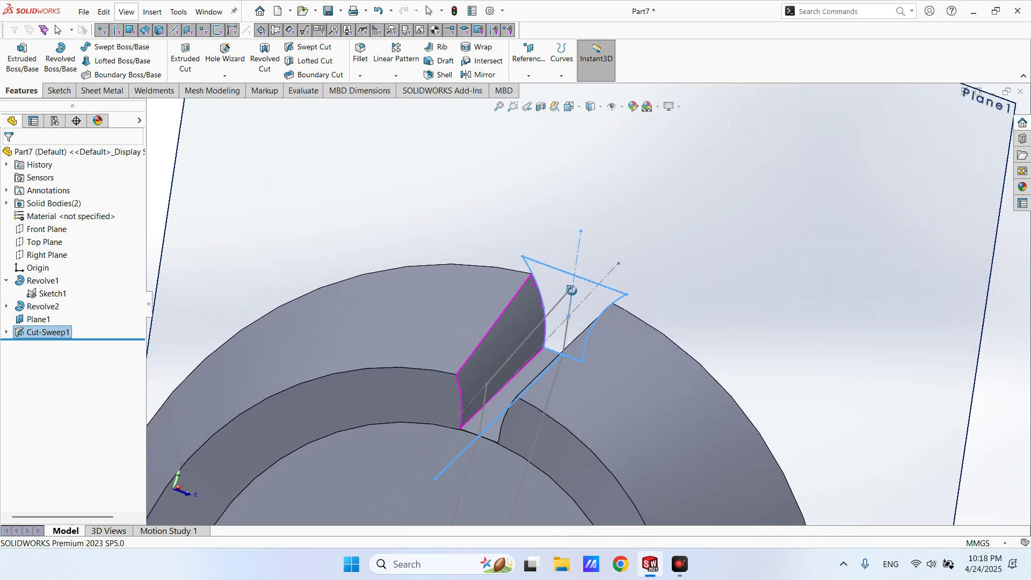
left_click(292, 224)
scroll(554, 330, "down", 4)
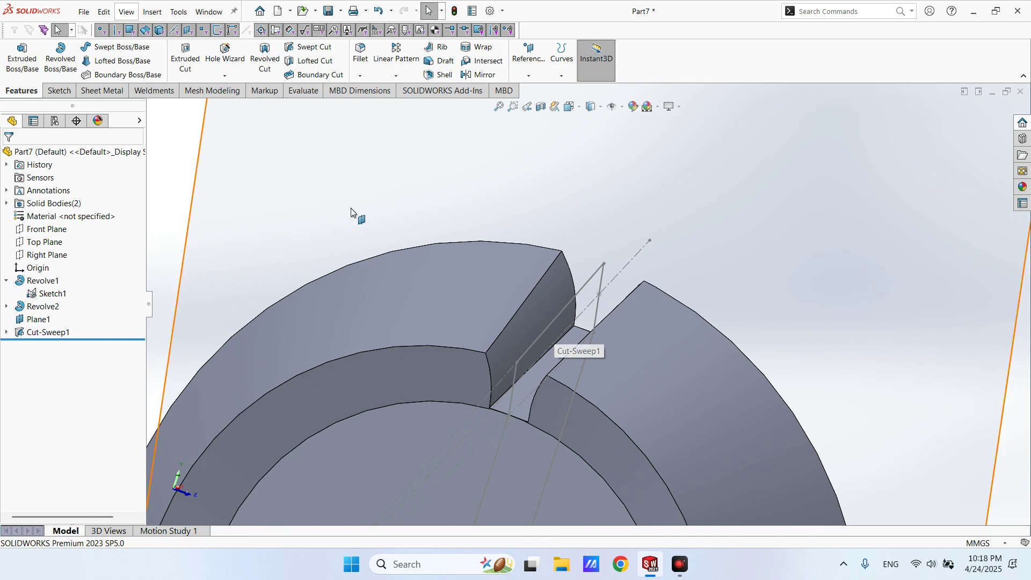
left_click(360, 50)
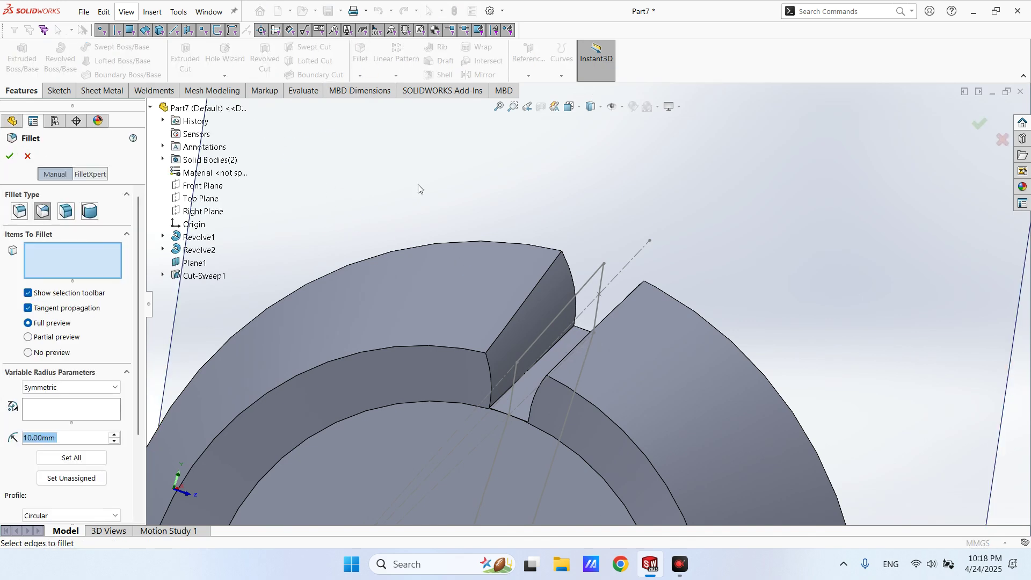
middle_click_drag(536, 362, 535, 314)
left_click(536, 306)
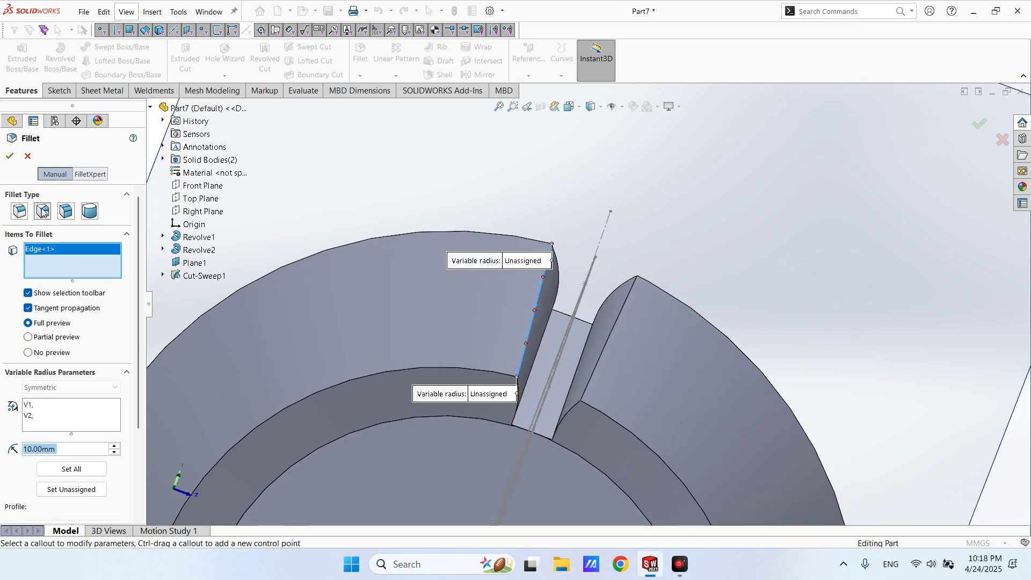
left_click(19, 213)
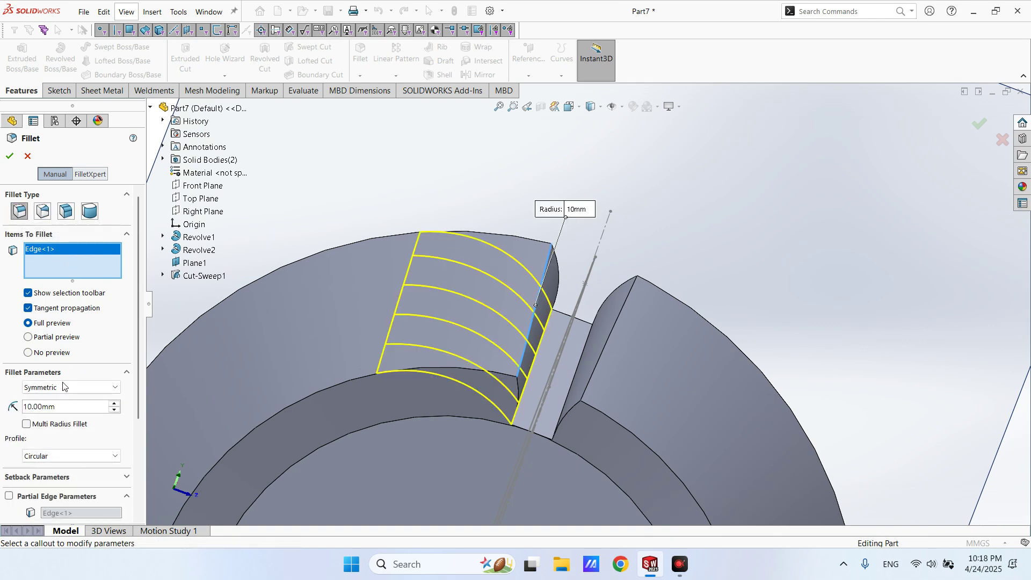
left_click(71, 406)
type(".5")
key("Return")
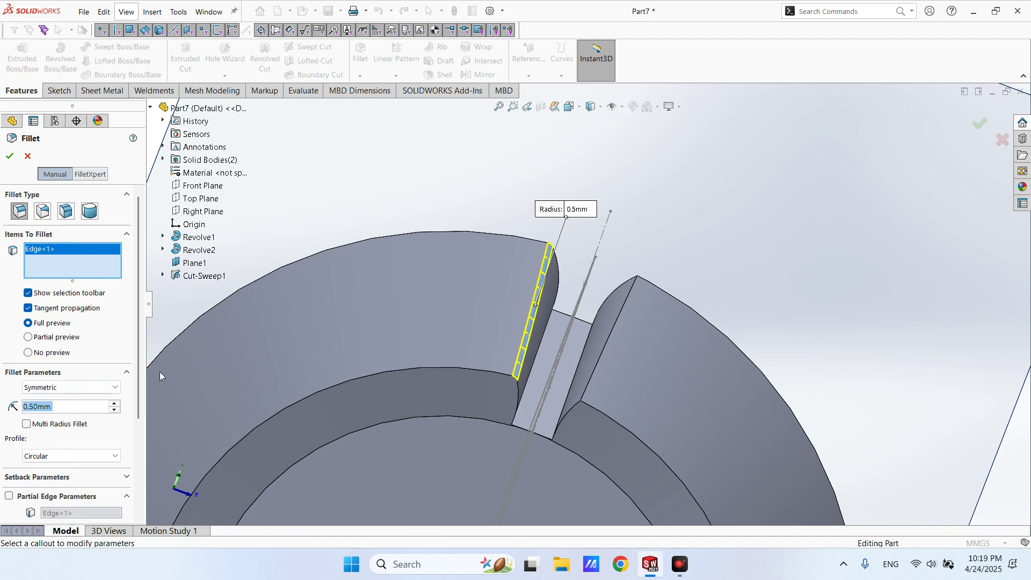
Add the slot's opposite outer edge and both root edges to the 0.5 mm fillet and apply it.
left_click(625, 301)
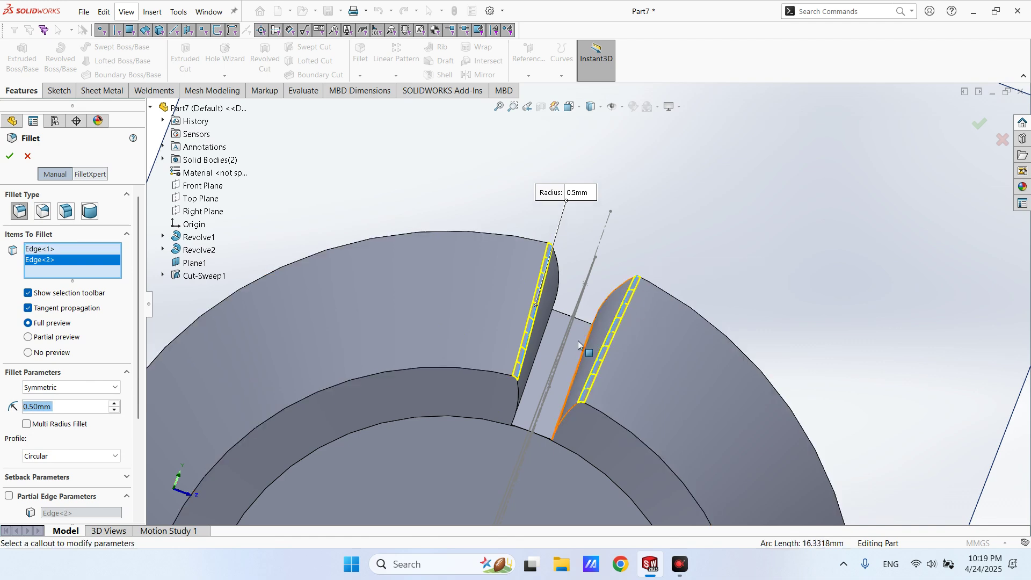
left_click(534, 357)
middle_click_drag(555, 365, 565, 380)
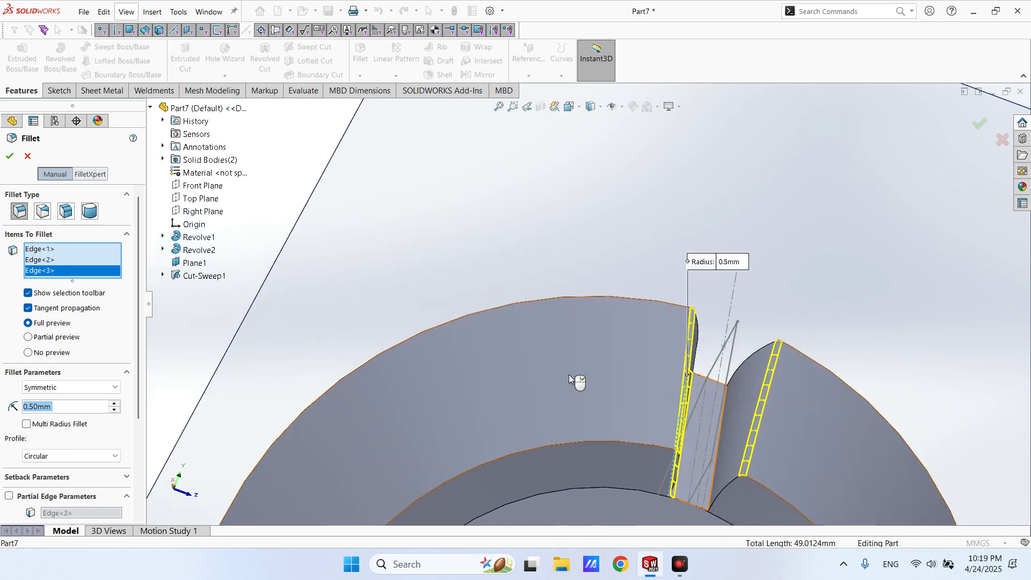
left_click(728, 424)
middle_click_drag(728, 424, 633, 341)
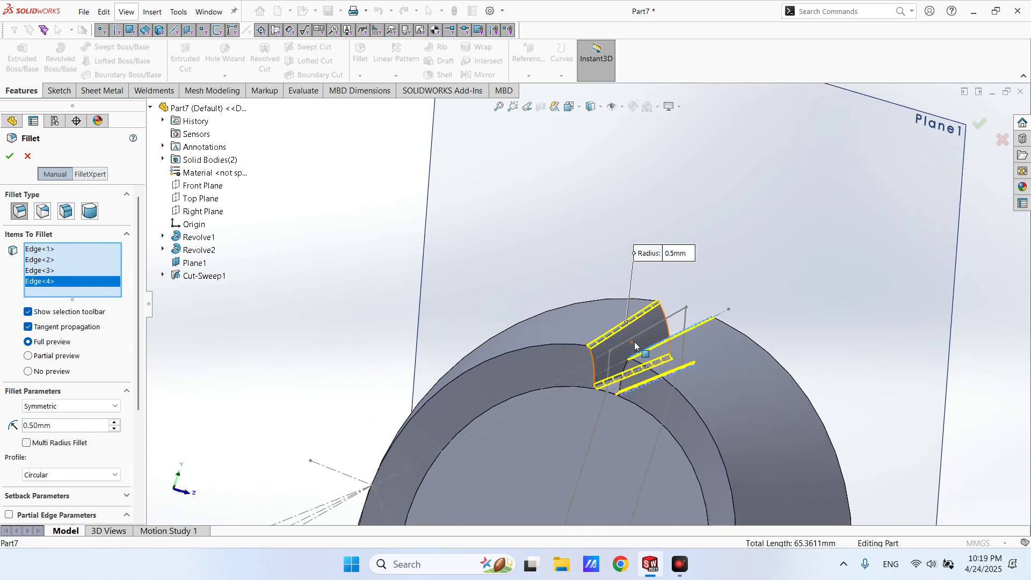
scroll(633, 342, "down", 3)
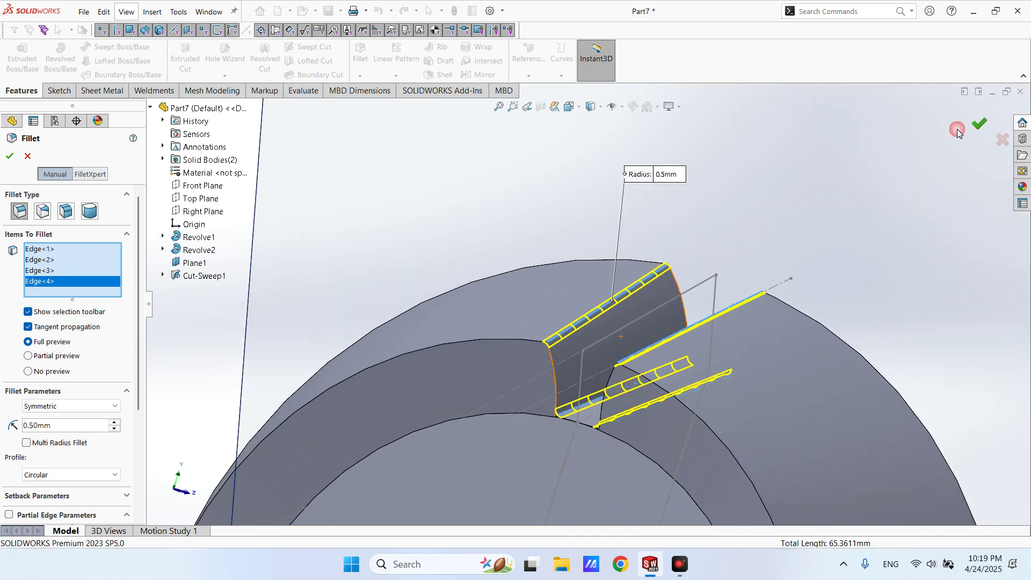
left_click(982, 126)
Examine the filleted tooth slot and how the smaller gear body sits against the larger one.
scroll(703, 208, "up", 5)
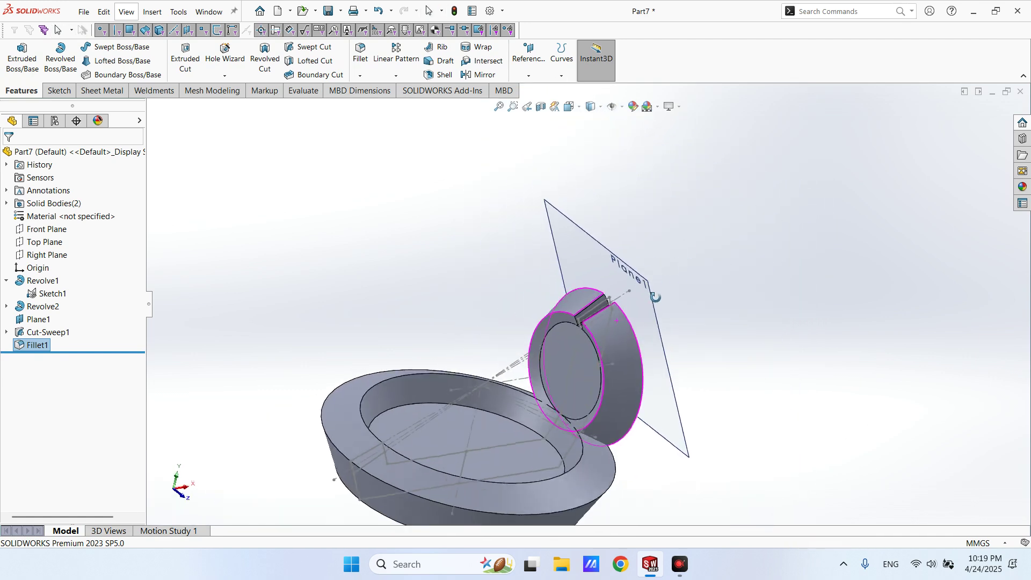
scroll(625, 344, "down", 3)
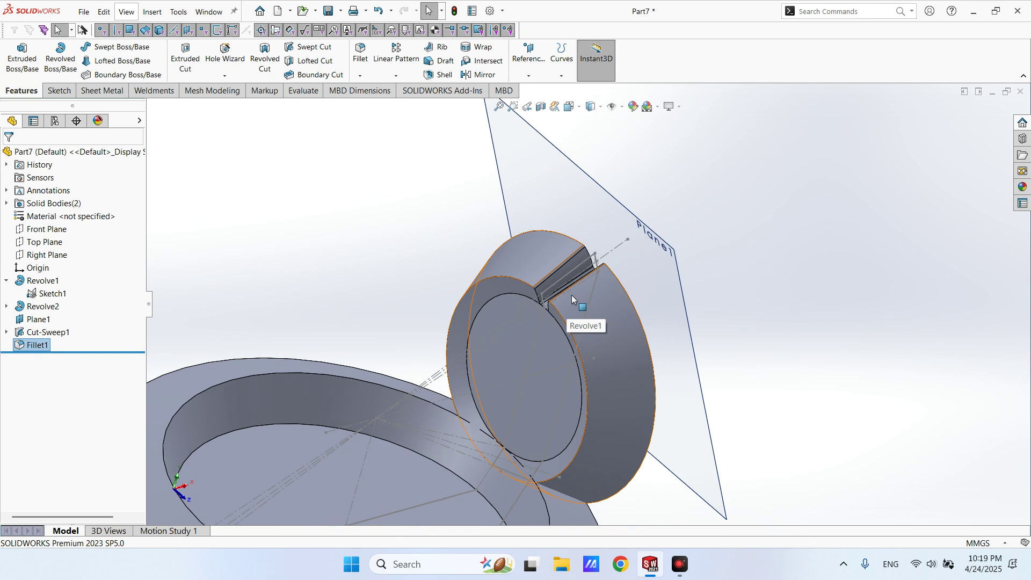
scroll(569, 295, "up", 4)
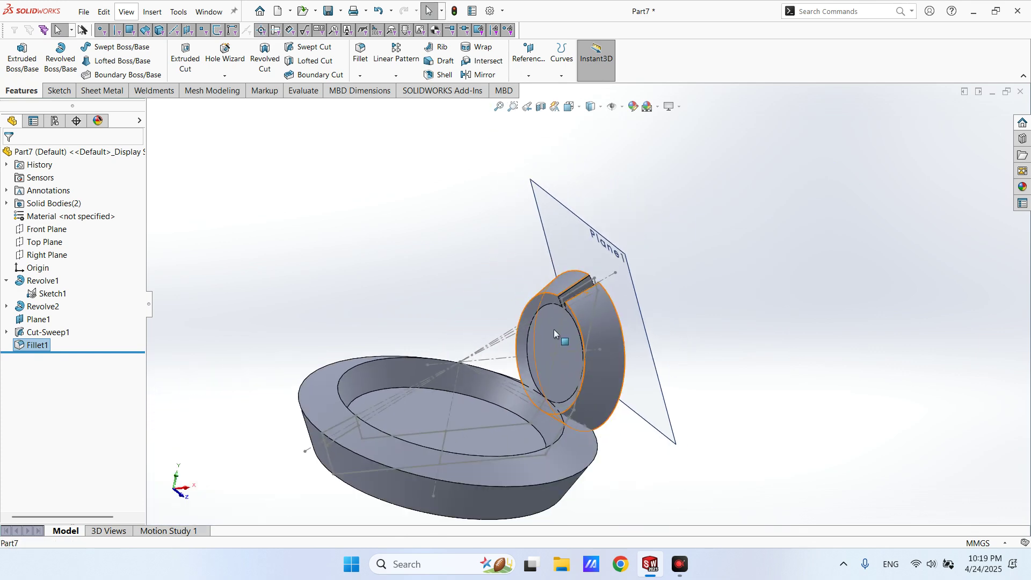
scroll(553, 329, "down", 2)
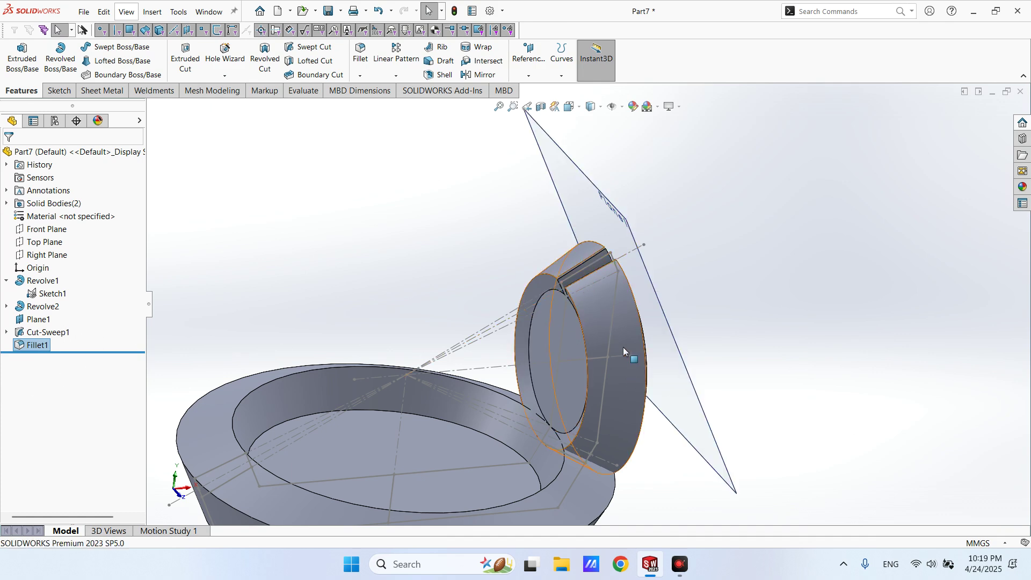
scroll(623, 347, "down", 2)
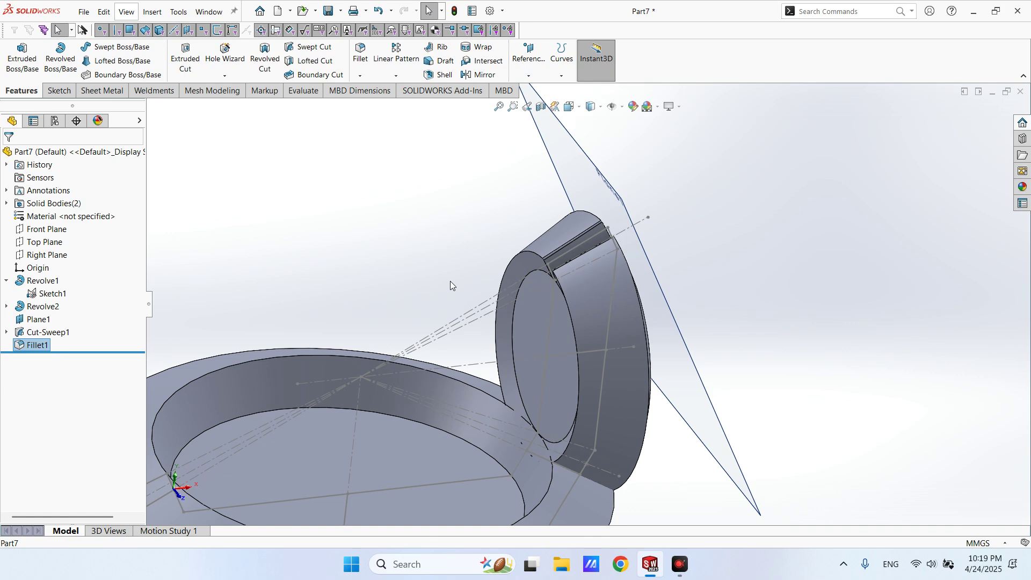
scroll(549, 280, "up", 3)
middle_click_drag(548, 280, 602, 320)
scroll(602, 320, "down", 2)
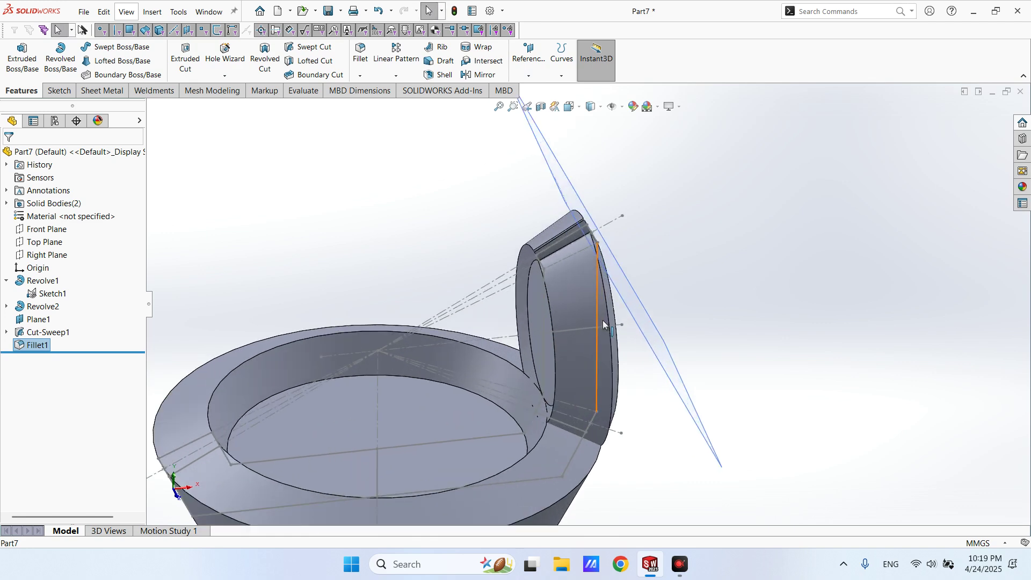
scroll(602, 320, "up", 2)
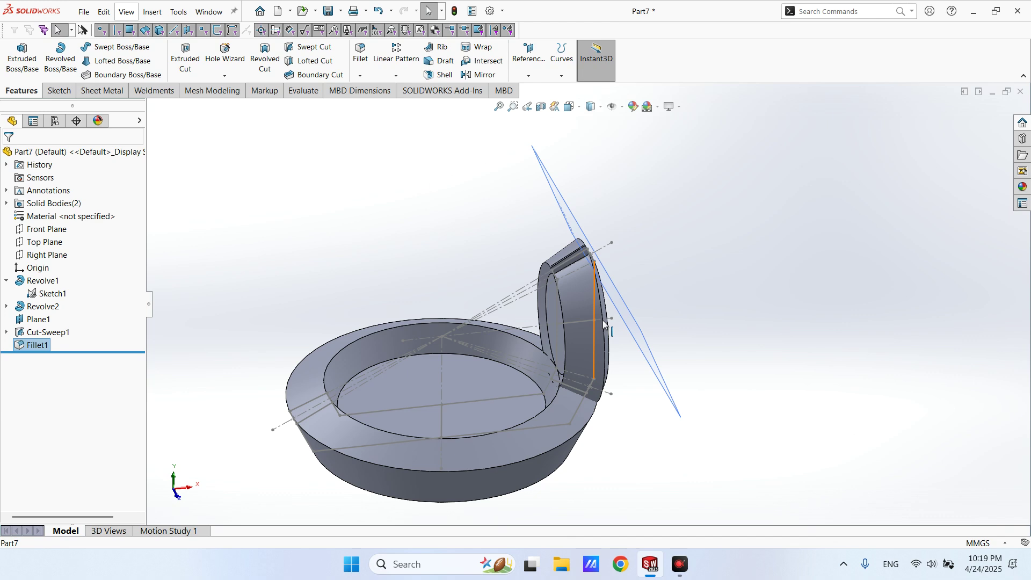
scroll(603, 320, "down", 2)
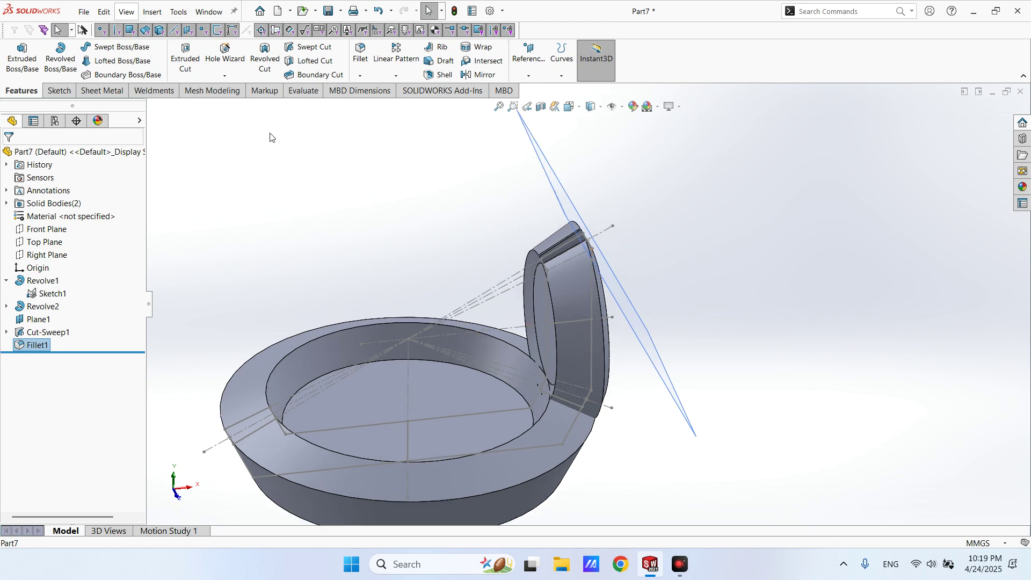
Start a circular pattern of Fillet1 about the smaller gear's center axis with 20 equally spaced instances over 360°.
left_click(398, 77)
left_click(414, 103)
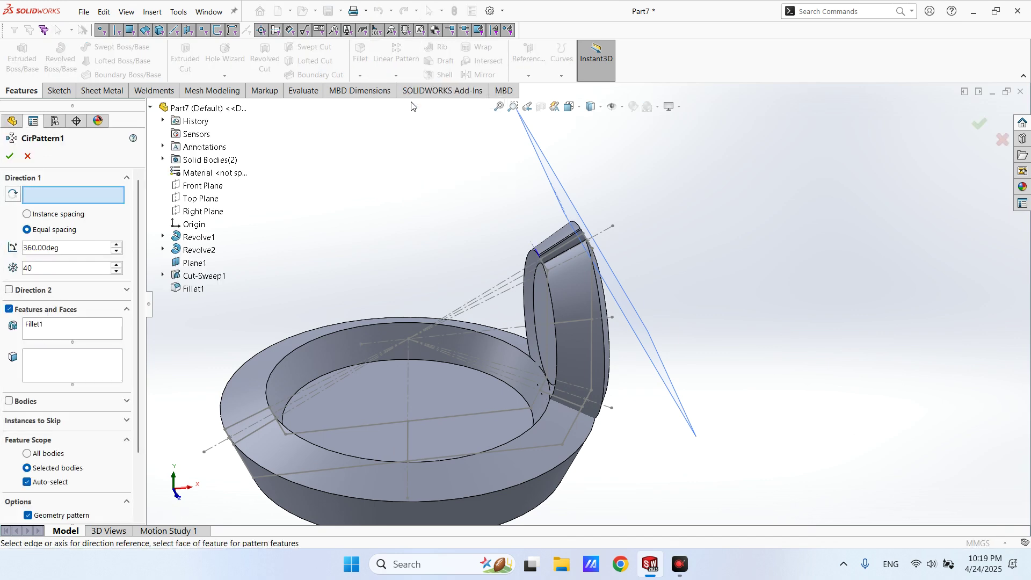
middle_click_drag(404, 263, 389, 226)
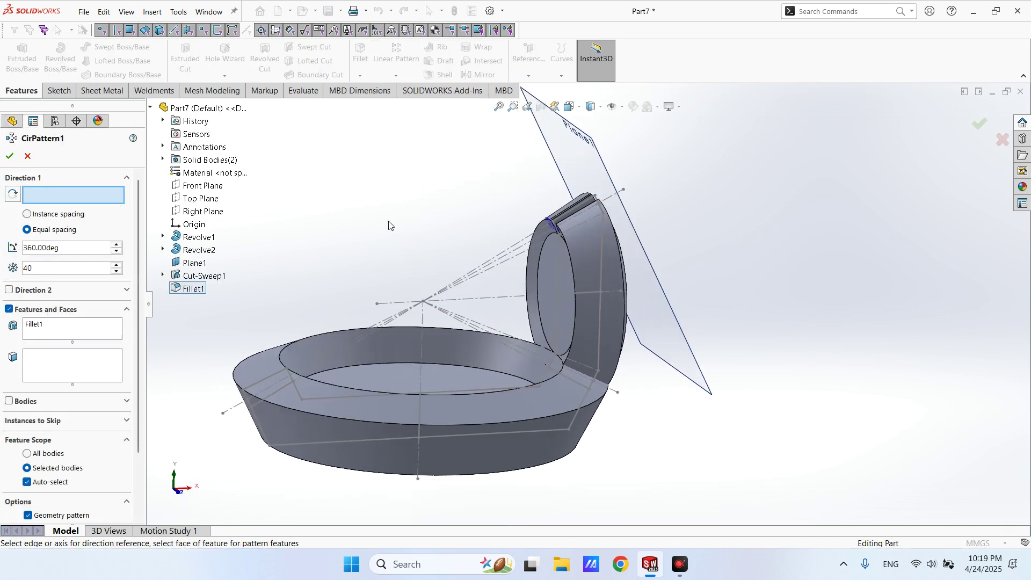
left_click(494, 299)
double_click(61, 270)
type("20")
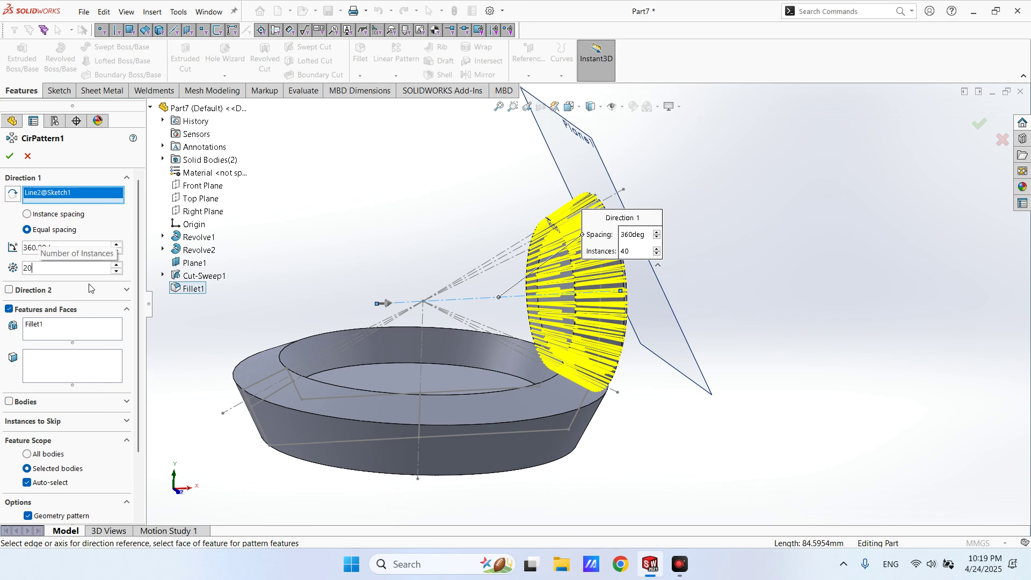
key("Return")
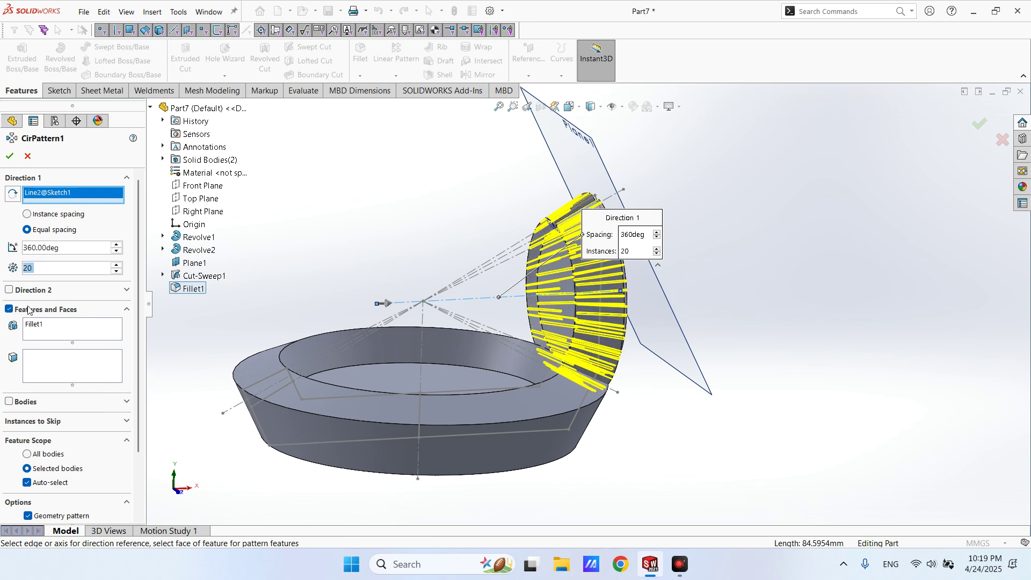
Add Cut-Sweep1 to the circular pattern's features alongside Fillet1.
left_click(38, 325)
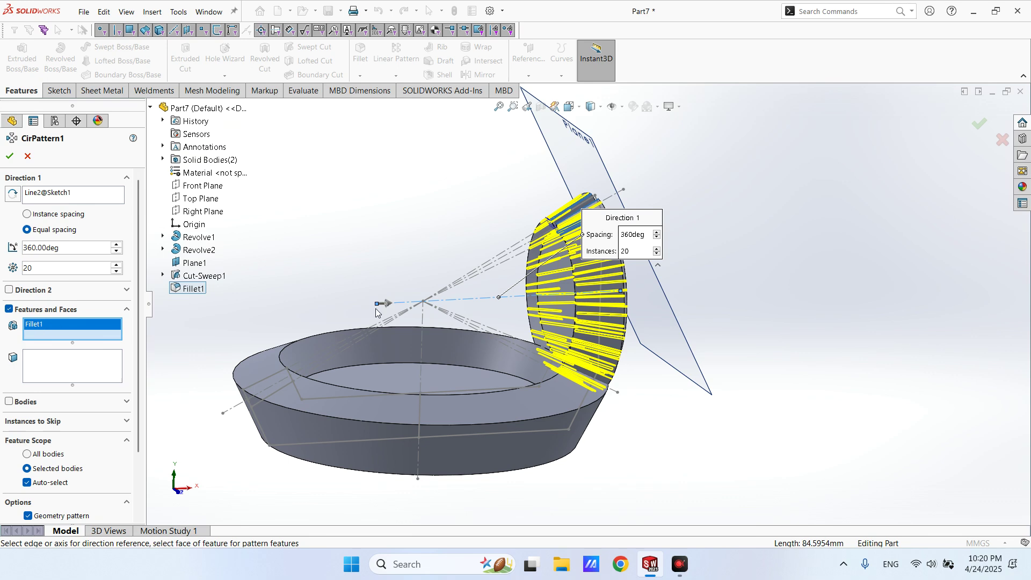
scroll(600, 265, "down", 3)
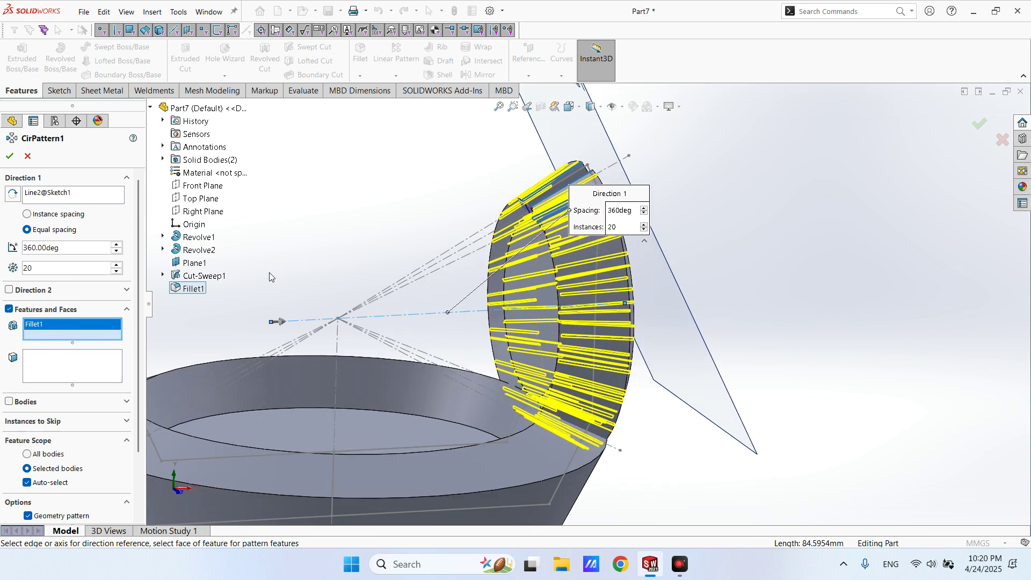
left_click(218, 277)
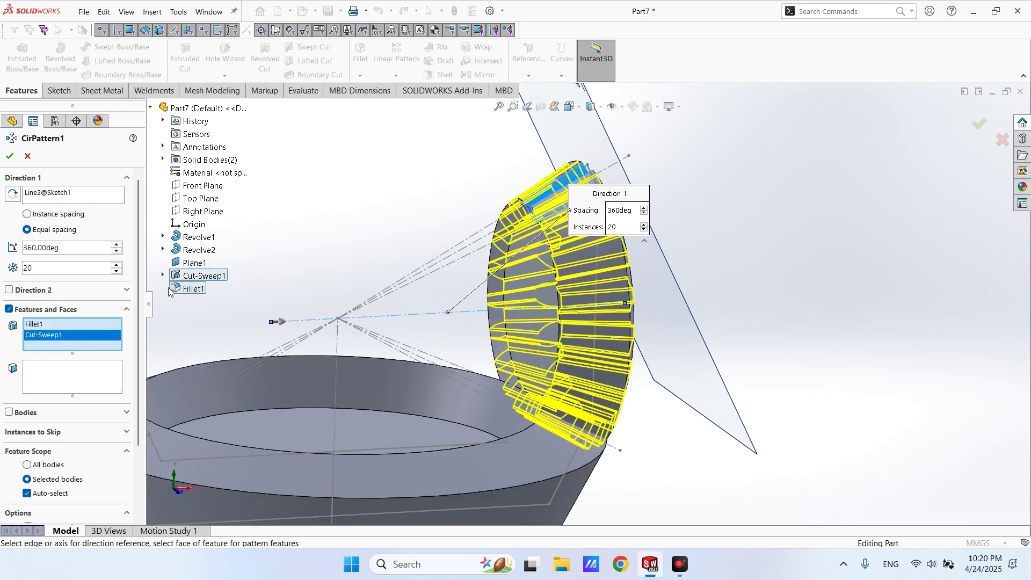
left_click(37, 326)
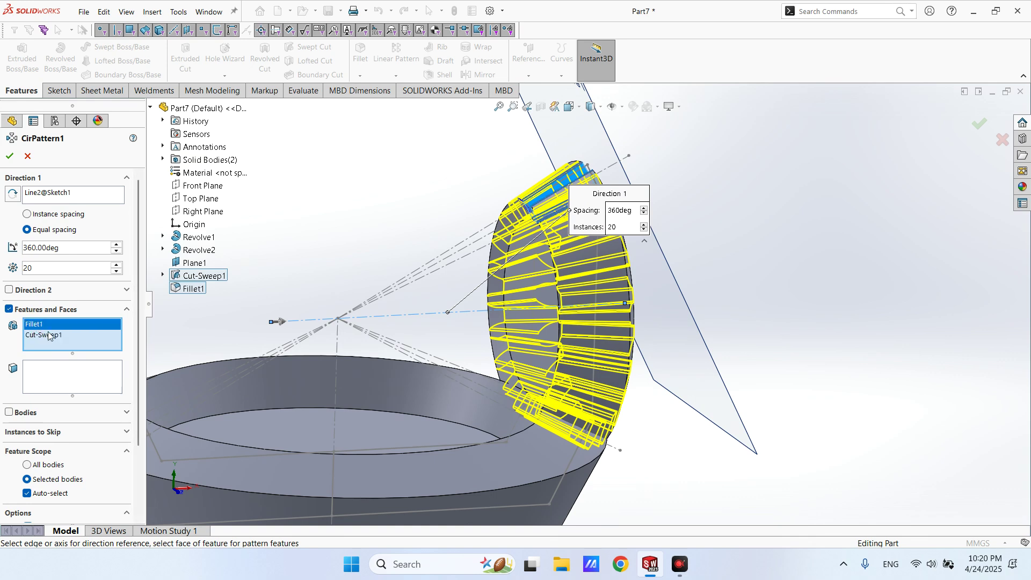
left_click(49, 336)
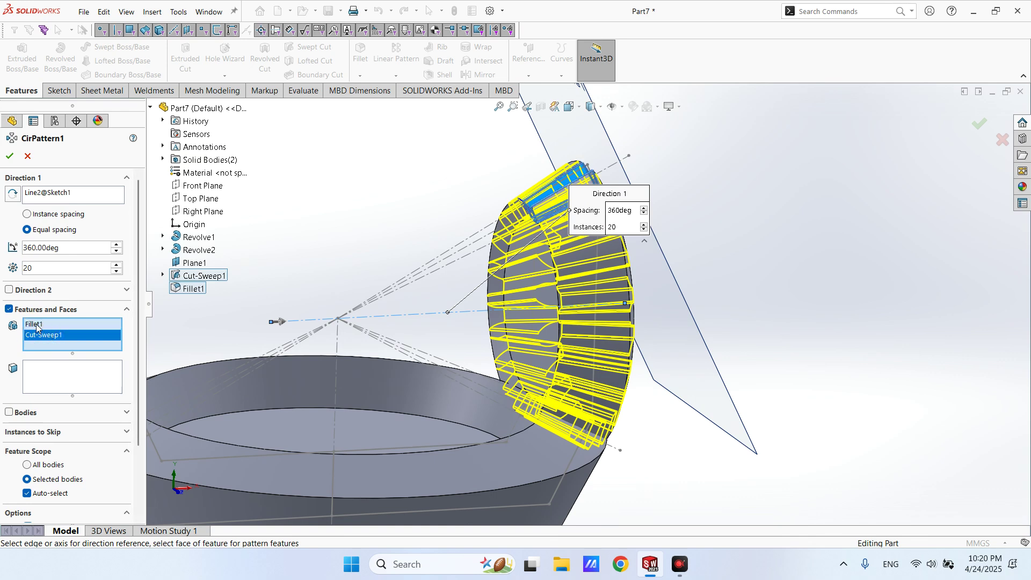
left_click(36, 326)
left_click(46, 337)
middle_click_drag(698, 311, 694, 338)
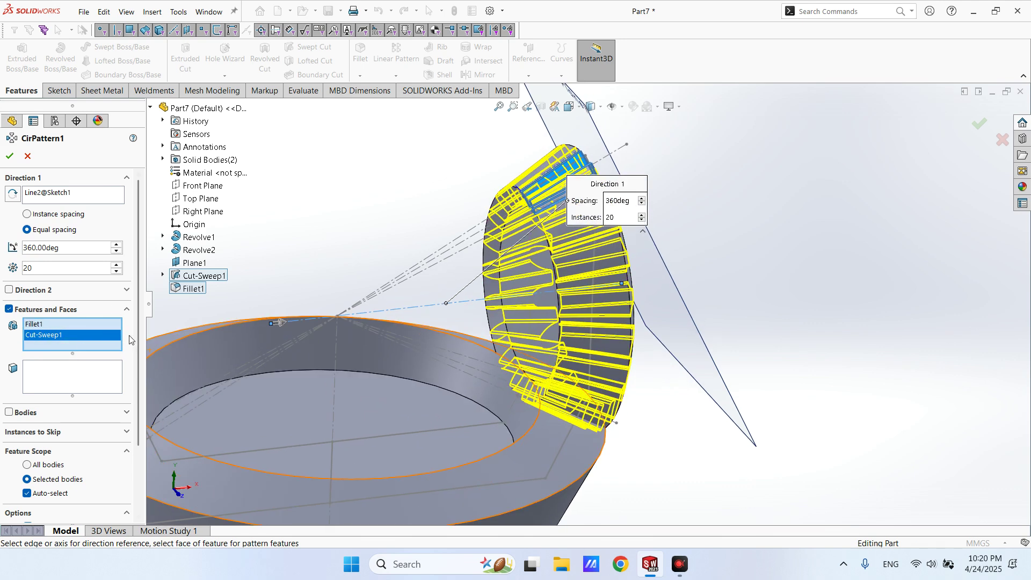
Turn off automatic body selection, limit the pattern's feature scope to the smaller gear body, and apply the circular pattern.
scroll(81, 349, "down", 3)
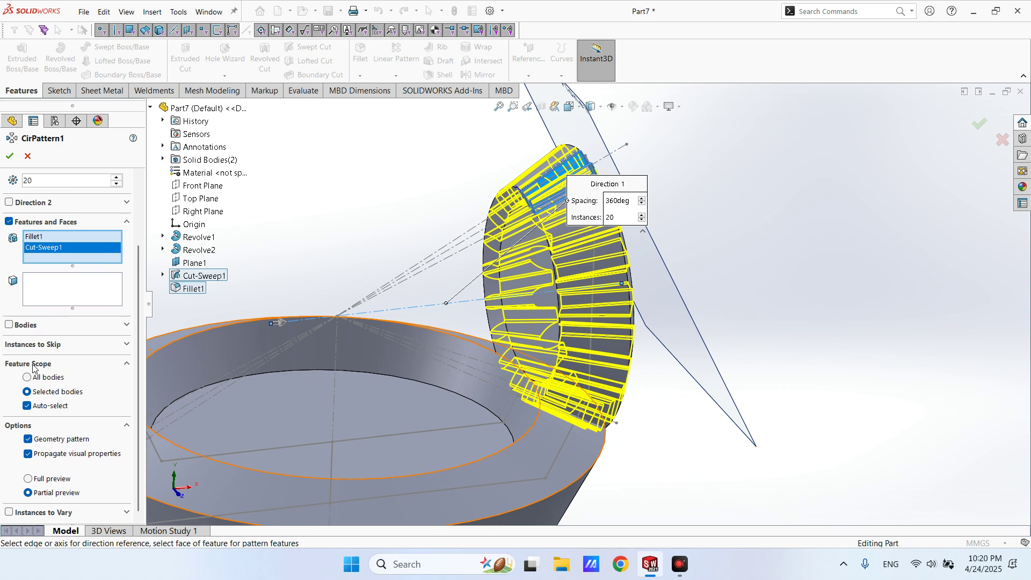
left_click(27, 405)
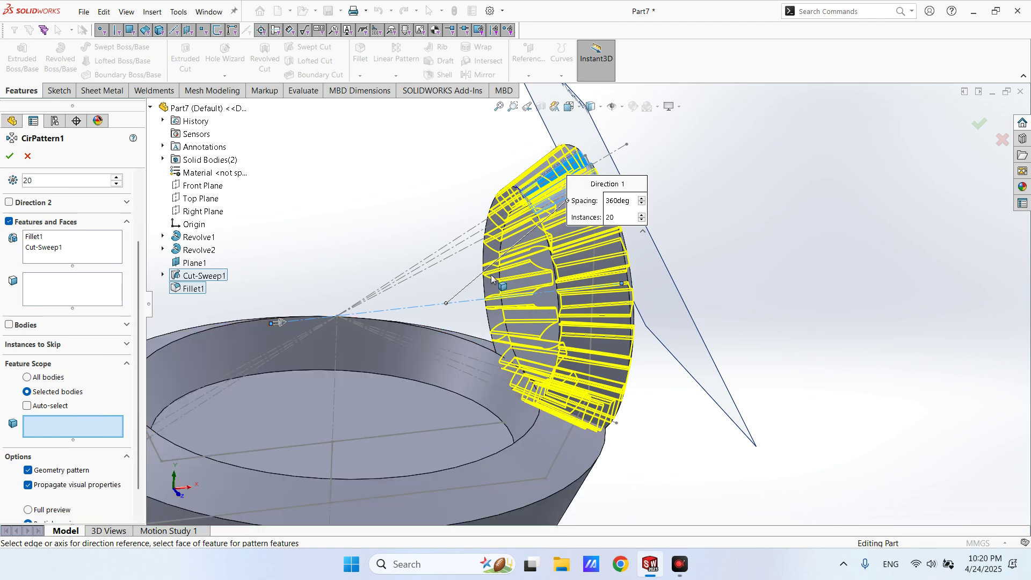
left_click(605, 271)
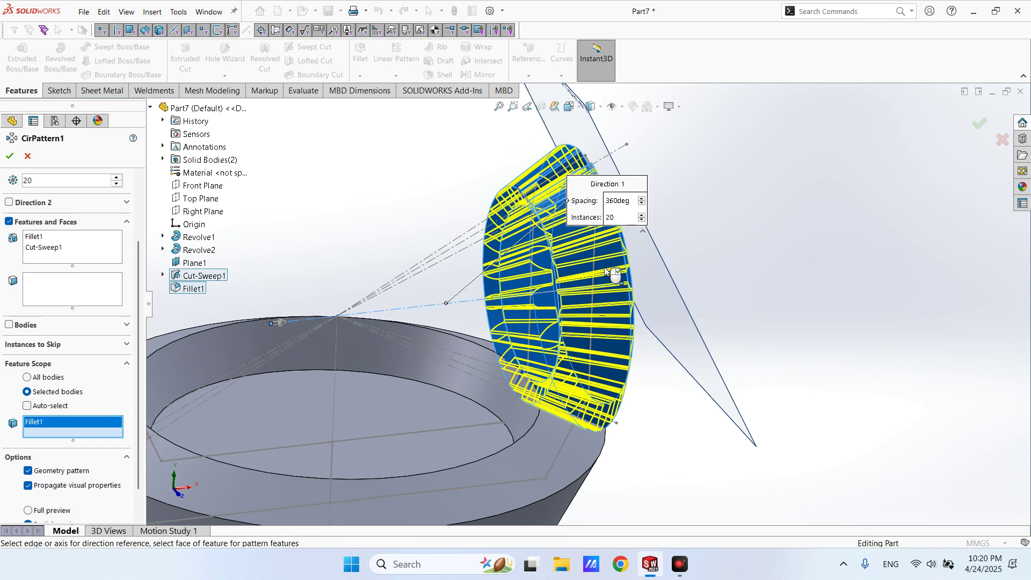
left_click(9, 158)
middle_click_drag(523, 246, 605, 368)
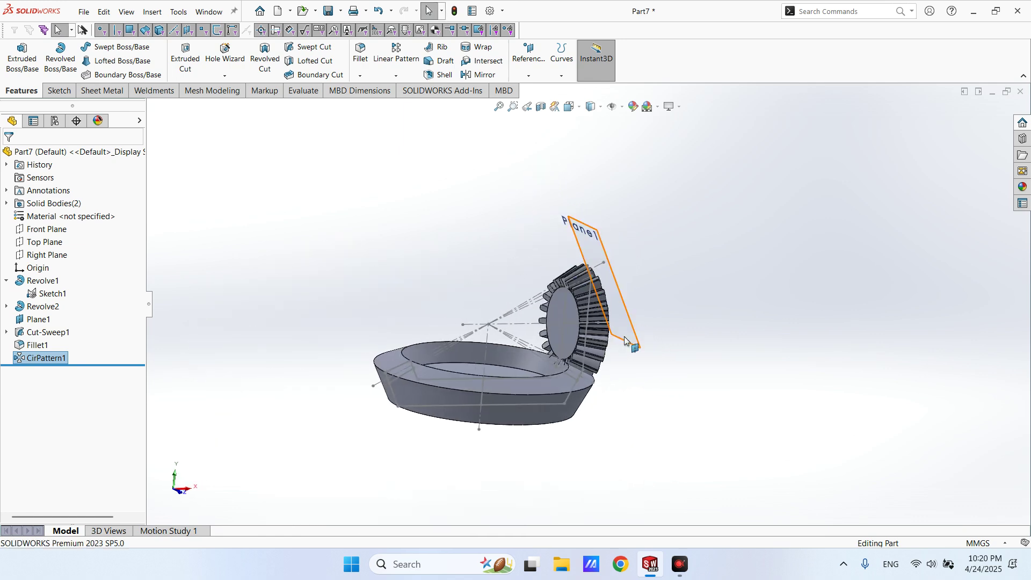
scroll(605, 368, "down", 3)
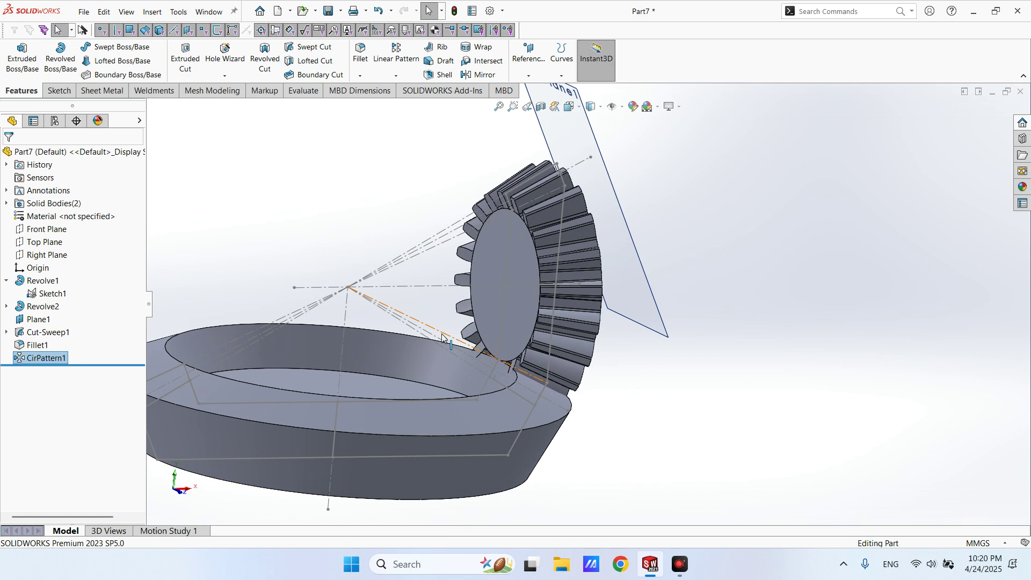
Create a reference plane perpendicular to Sketch1's slanted construction line and tangent to the larger gear body's outer conical face.
middle_click_drag(556, 217, 600, 257)
scroll(600, 257, "up", 3)
scroll(491, 299, "down", 3)
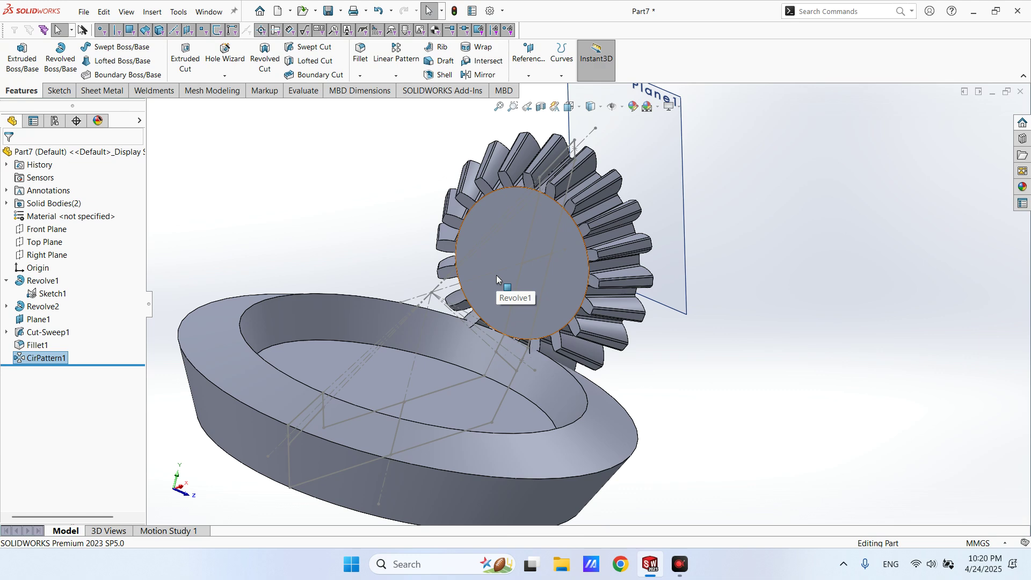
middle_click_drag(449, 333, 363, 234)
left_click(341, 211)
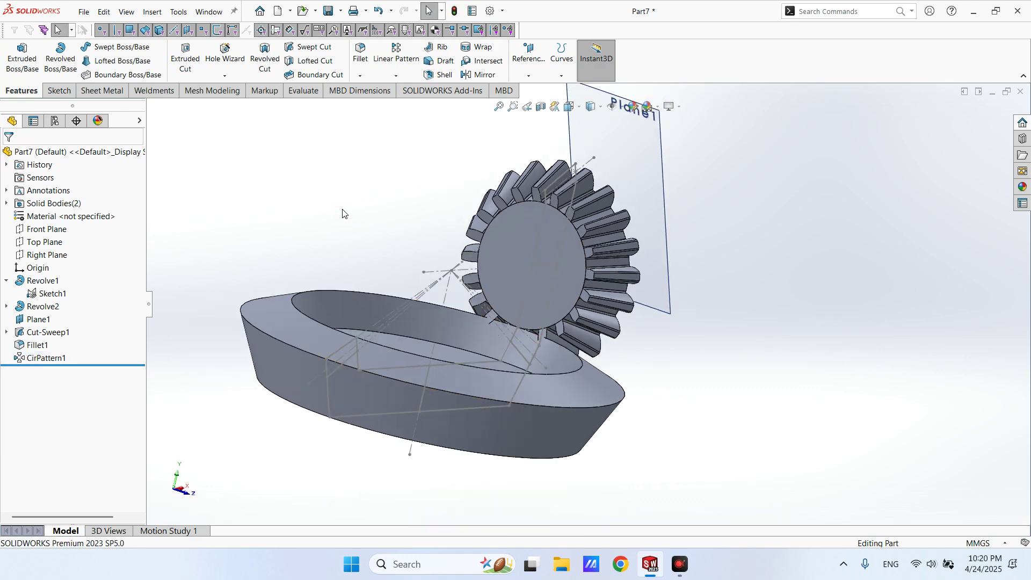
scroll(365, 382, "down", 3)
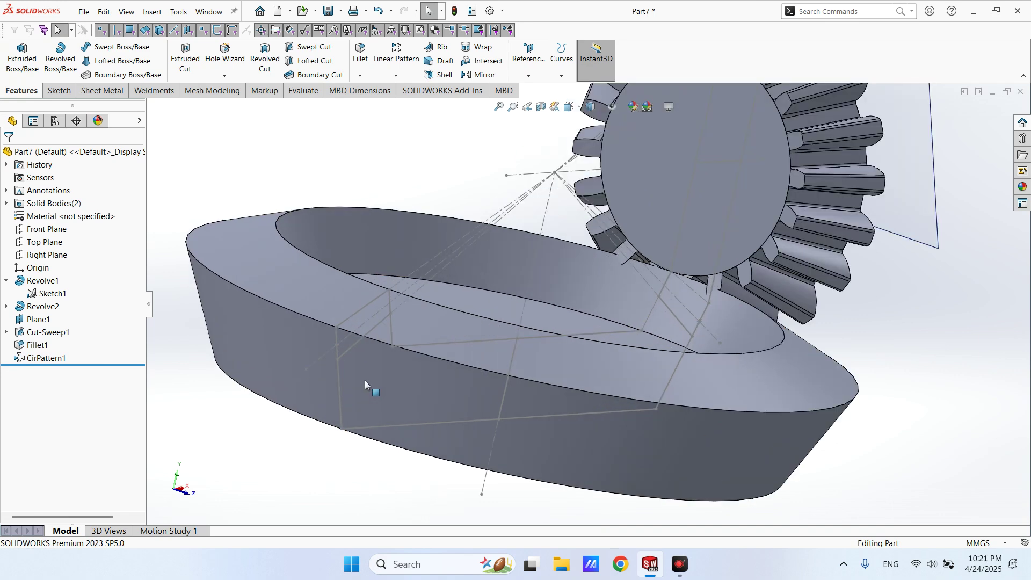
left_click(533, 76)
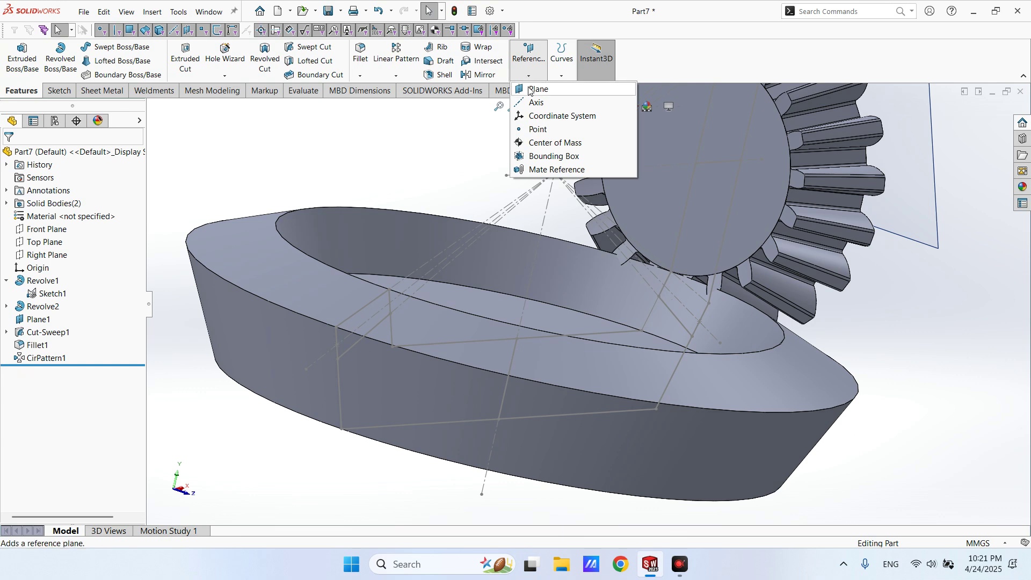
left_click(537, 90)
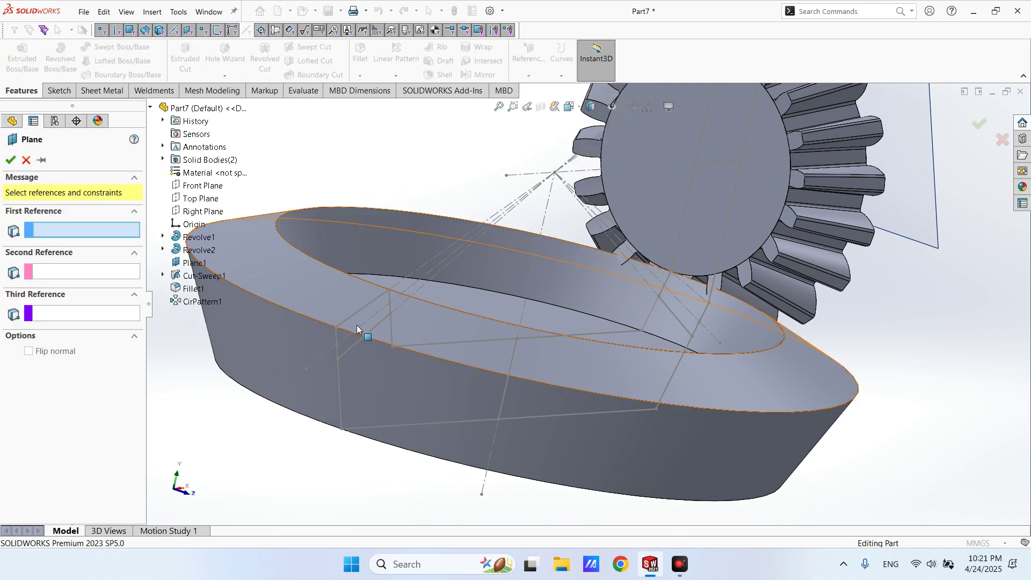
scroll(358, 328, "down", 5)
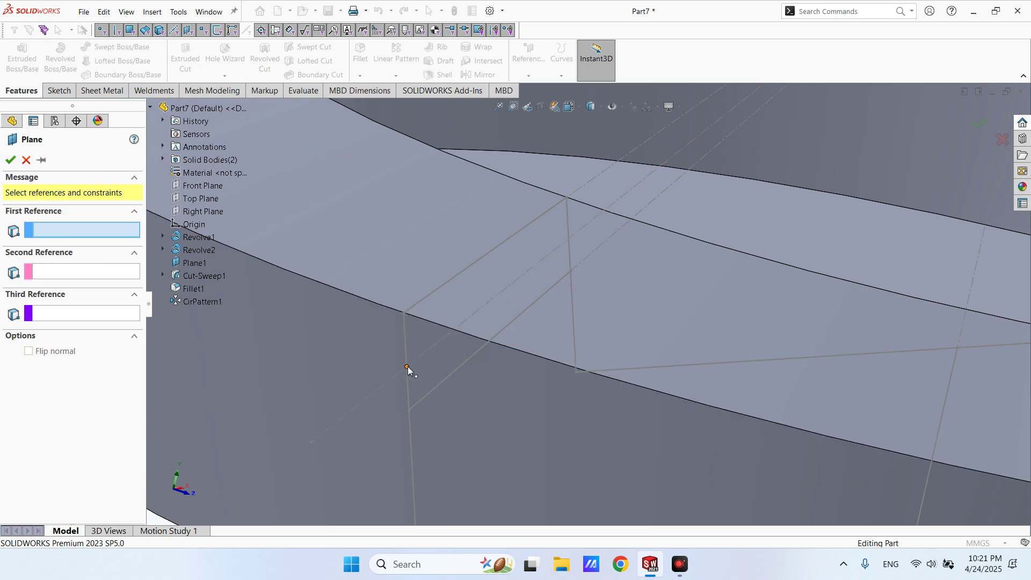
left_click(488, 303)
scroll(412, 328, "up", 5)
left_click(456, 294)
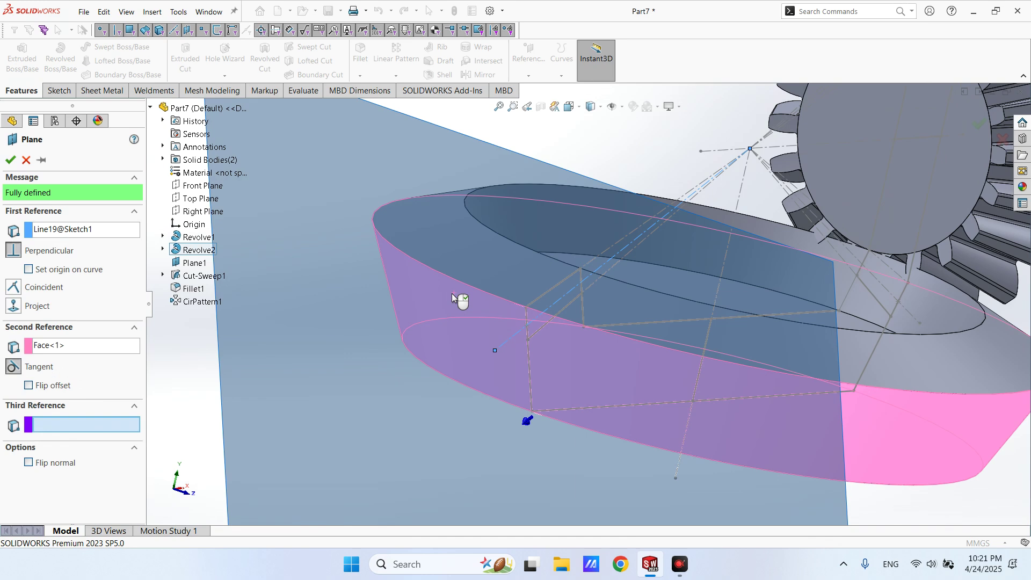
right_click(452, 293)
Start a sketch on the new tangent plane of the larger gear and view it face-on.
middle_click_drag(513, 320, 565, 305)
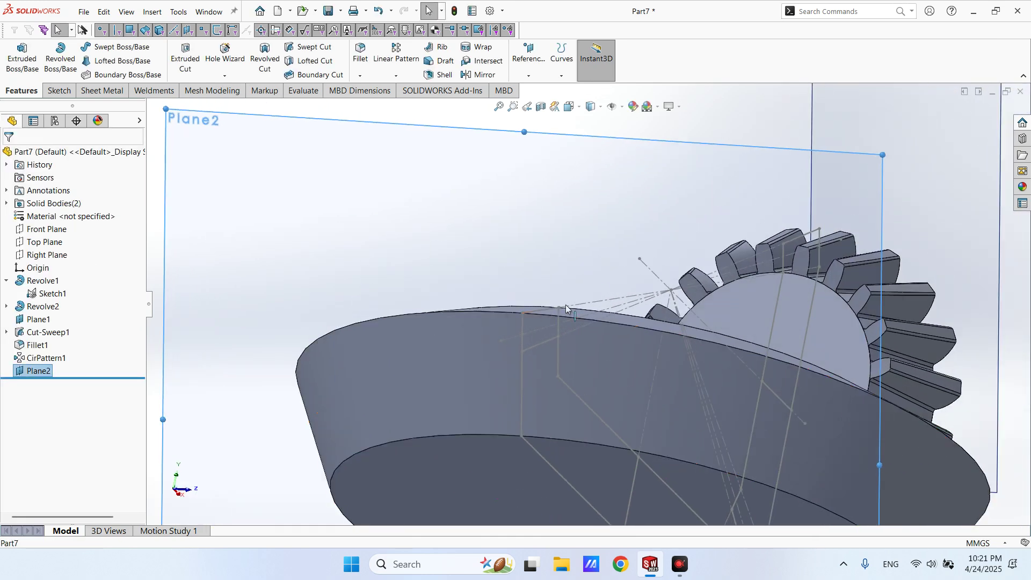
scroll(530, 224, "up", 3)
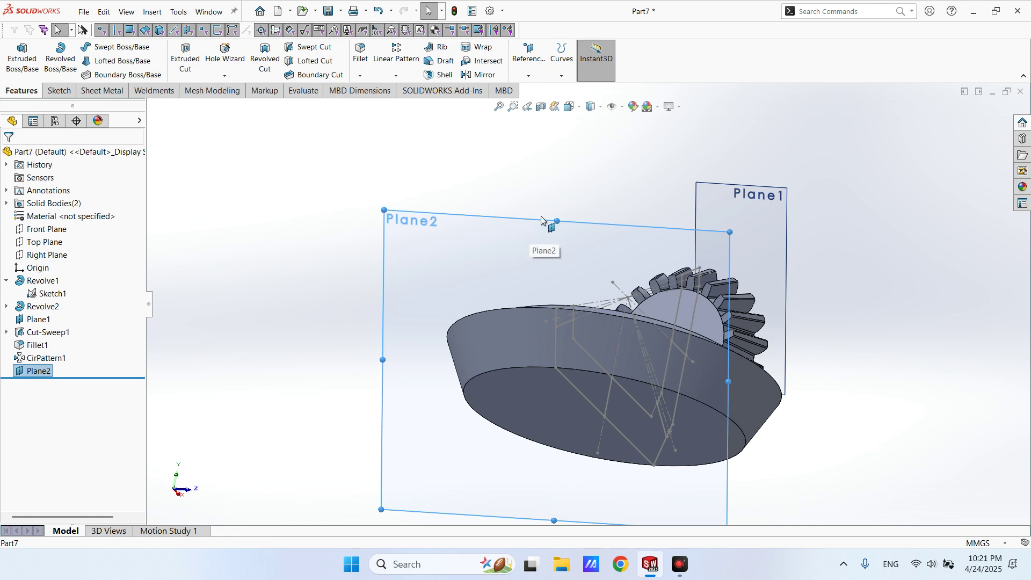
left_click(594, 194)
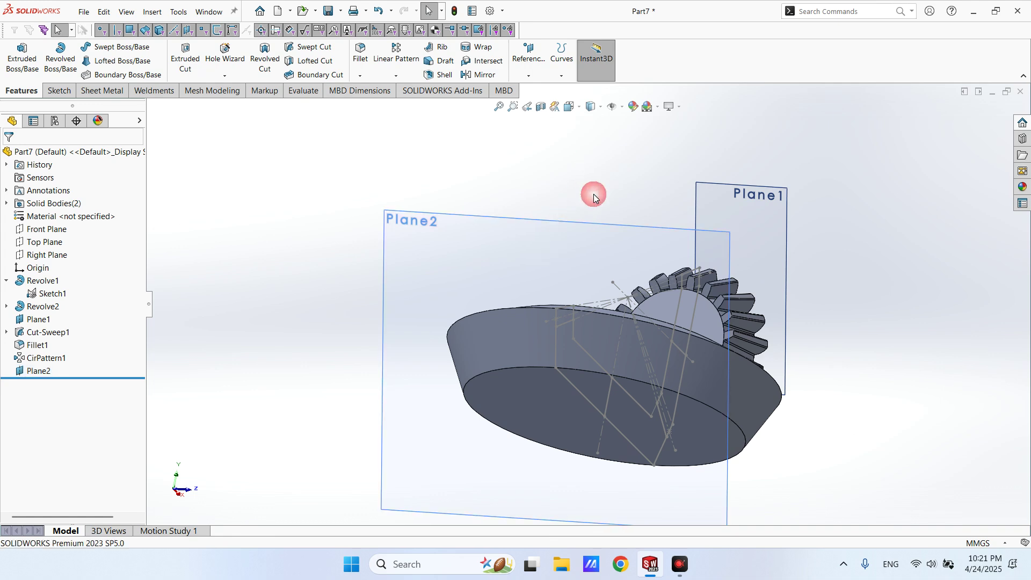
left_click(583, 226)
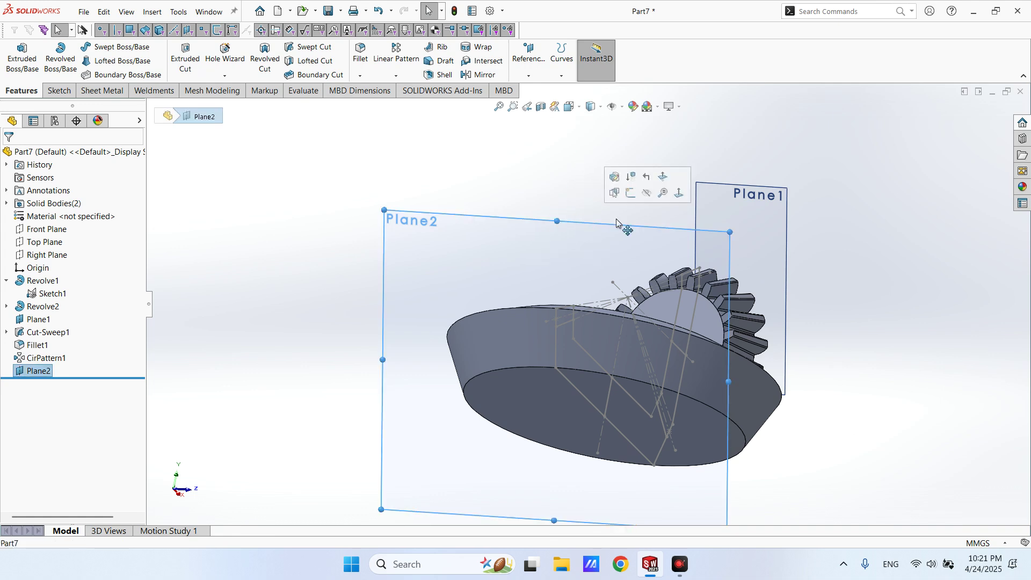
left_click(631, 192)
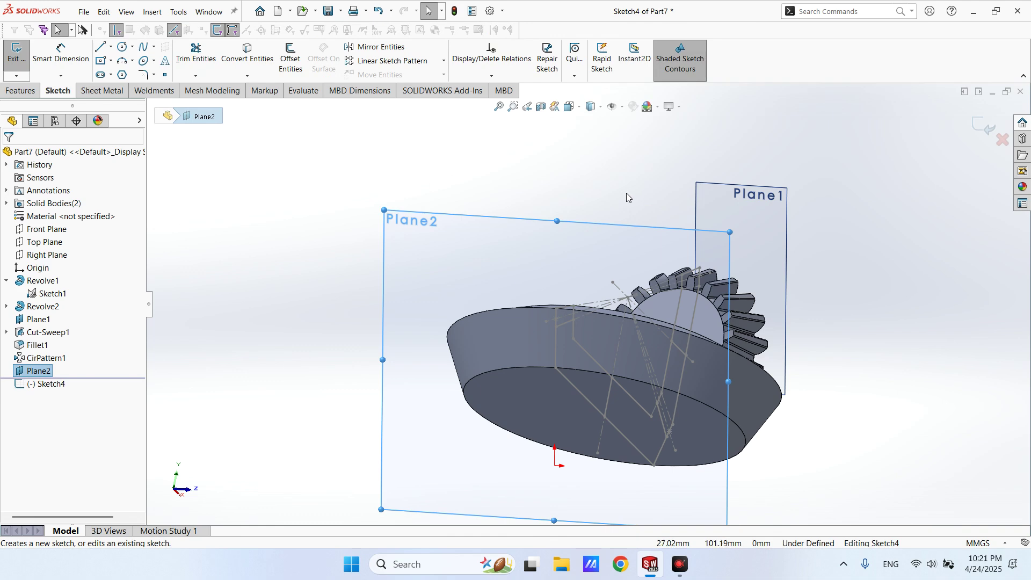
key("space")
left_click(120, 76)
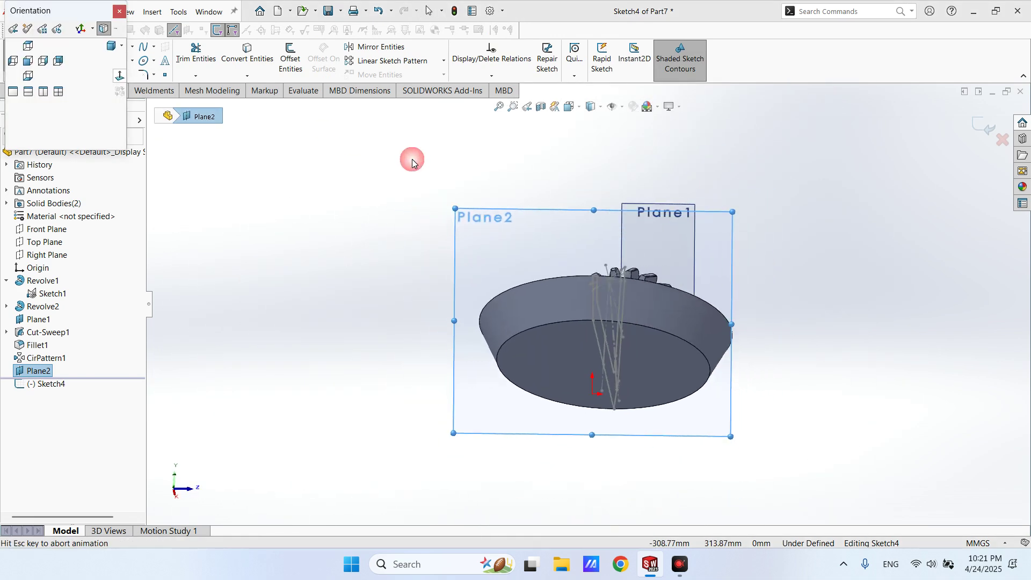
Sketch a horizontal line about 6.4 mm long across the vertical reference line, just below the larger gear's upper rim.
scroll(565, 256, "down", 5)
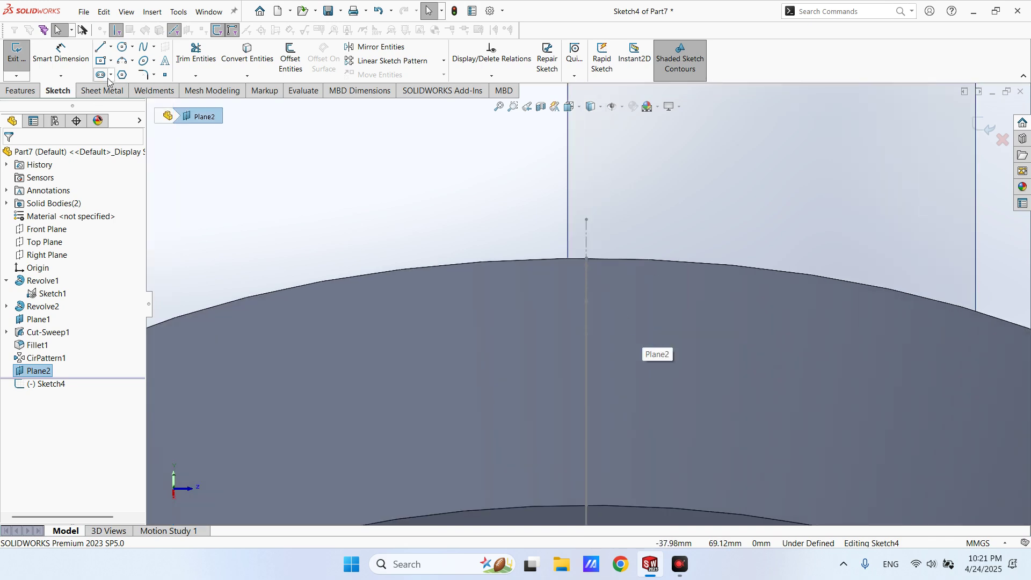
key("l")
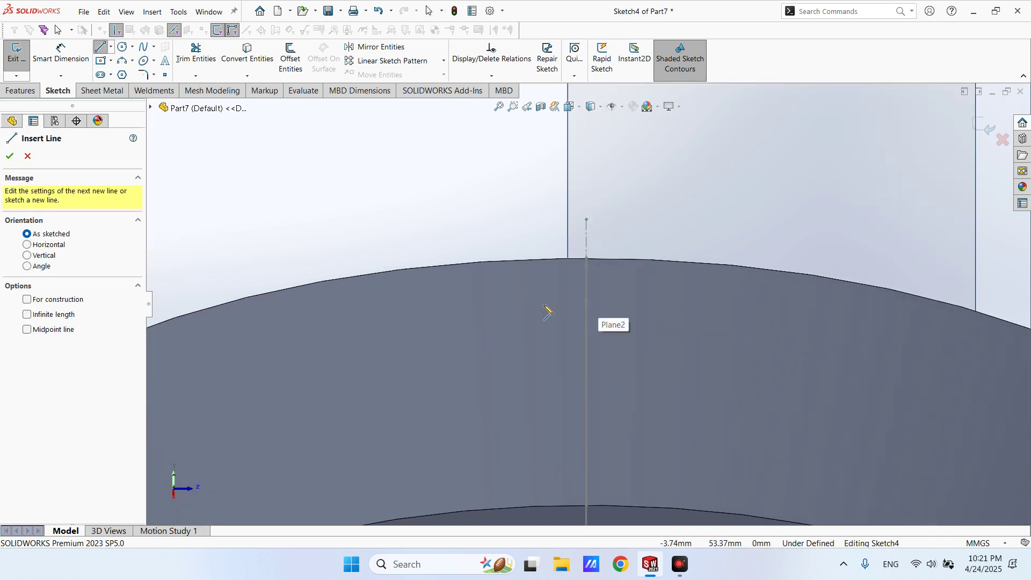
left_click(544, 307)
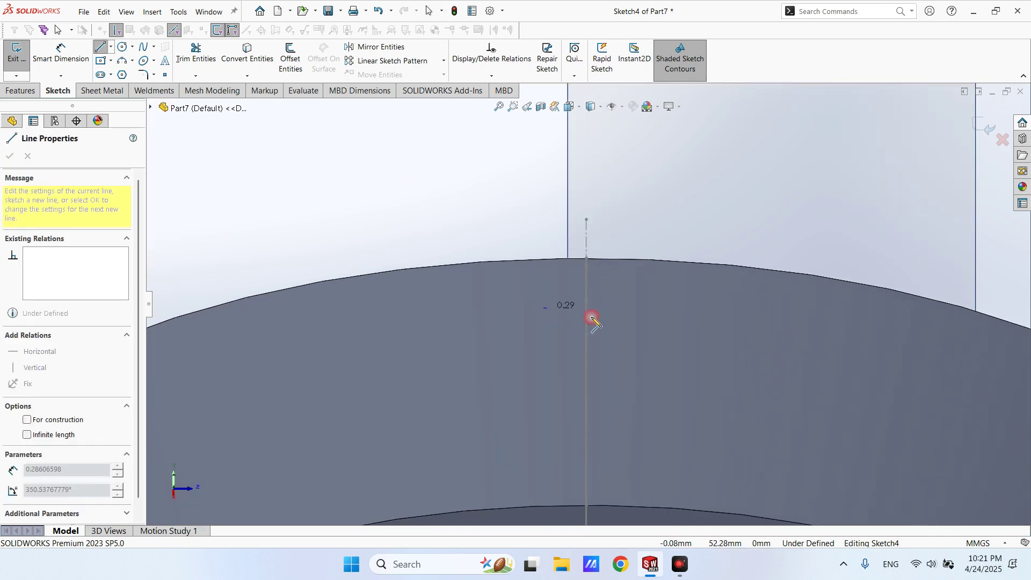
left_click(618, 307)
key("Escape")
Add a midpoint relation between the horizontal line and the Sketch1 endpoint below it on the larger gear's outer face.
middle_click_drag(590, 300, 618, 330)
scroll(586, 298, "down", 5)
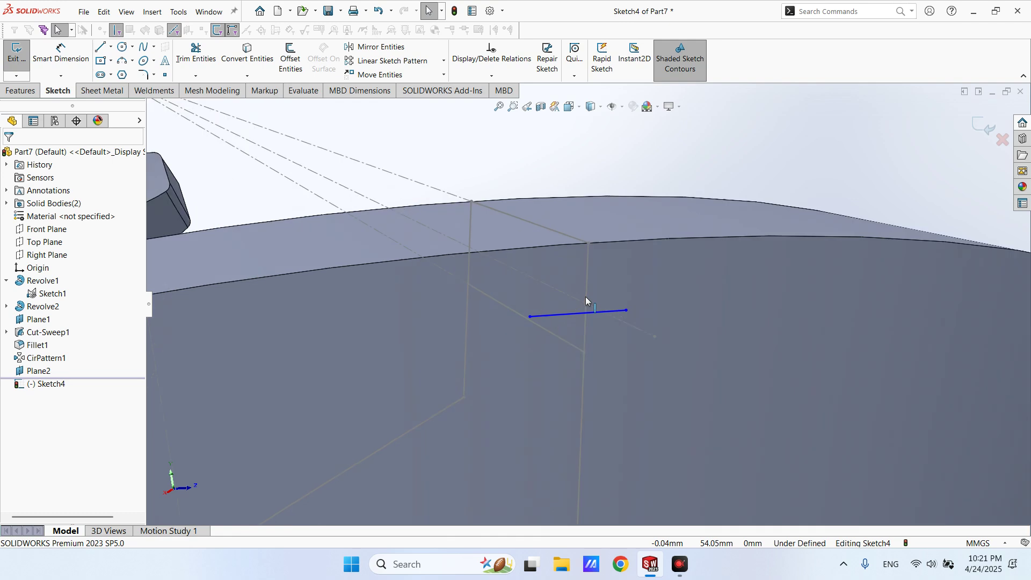
scroll(545, 323, "down", 2)
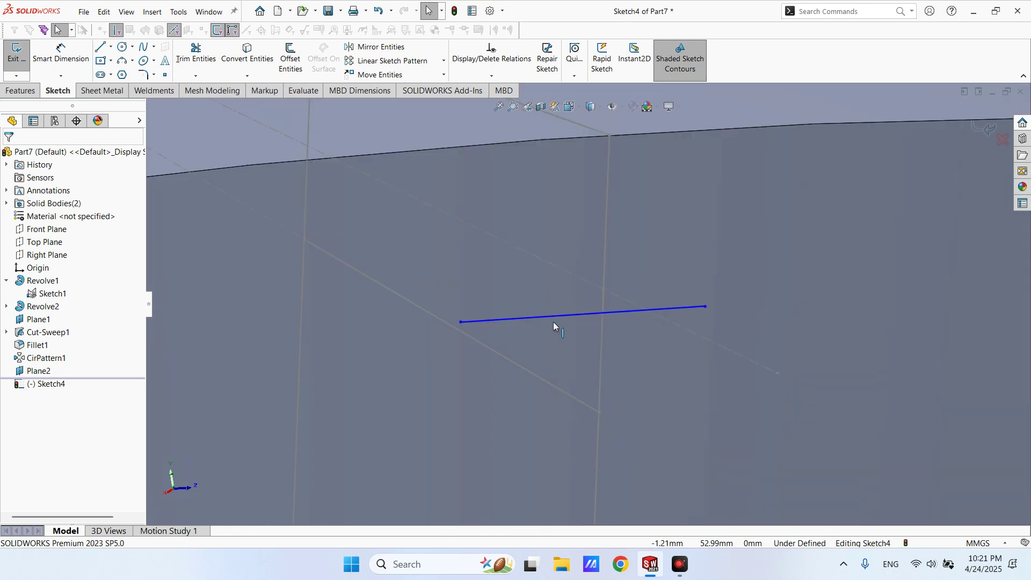
left_click(566, 318)
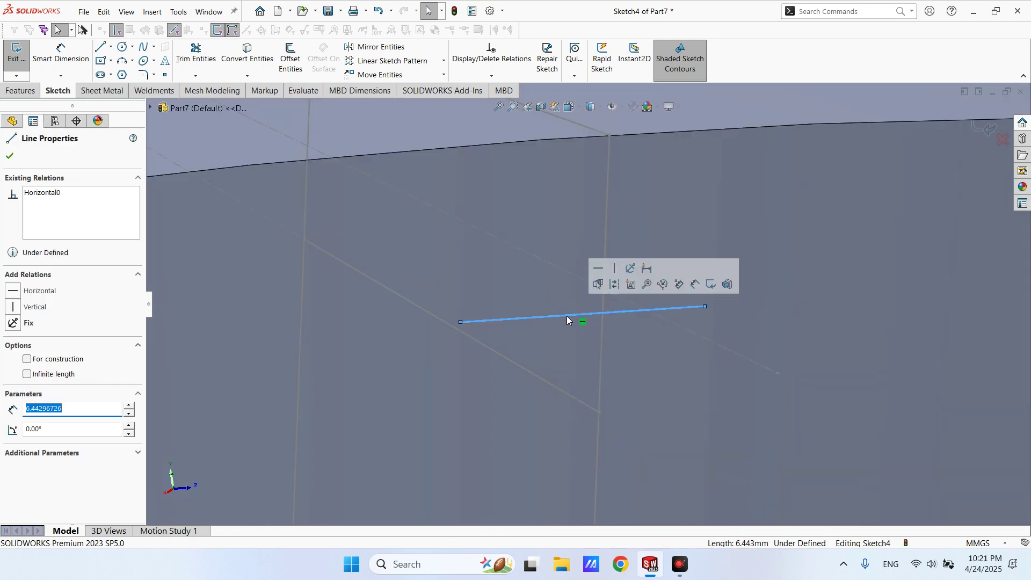
left_click(600, 412, "ctrl")
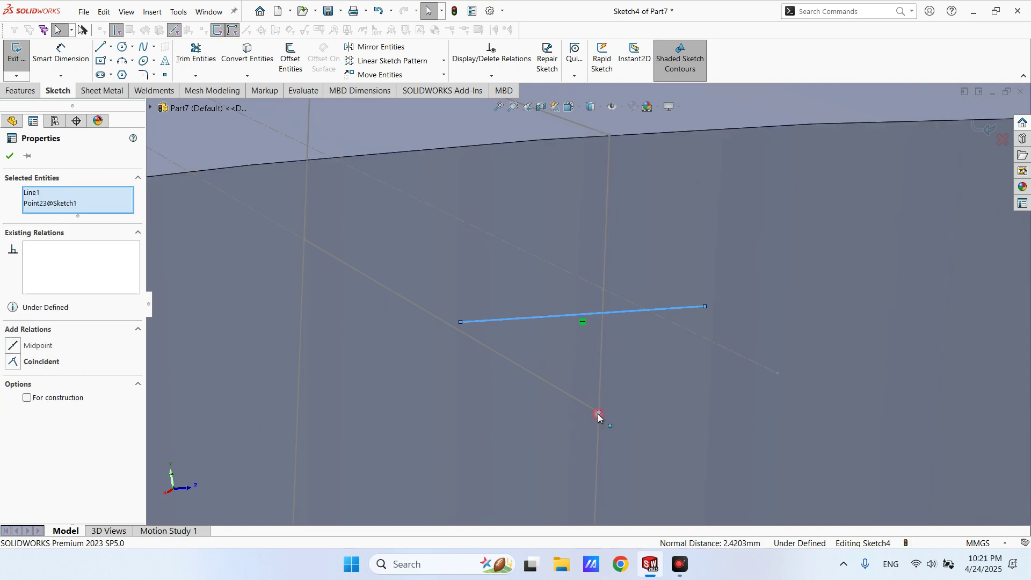
left_click(631, 371)
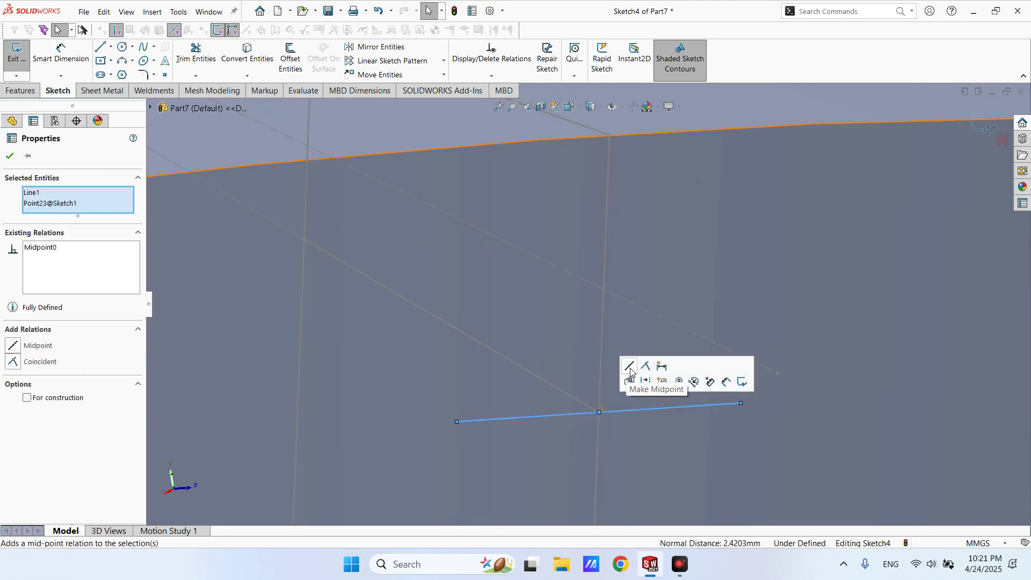
scroll(639, 343, "up", 5)
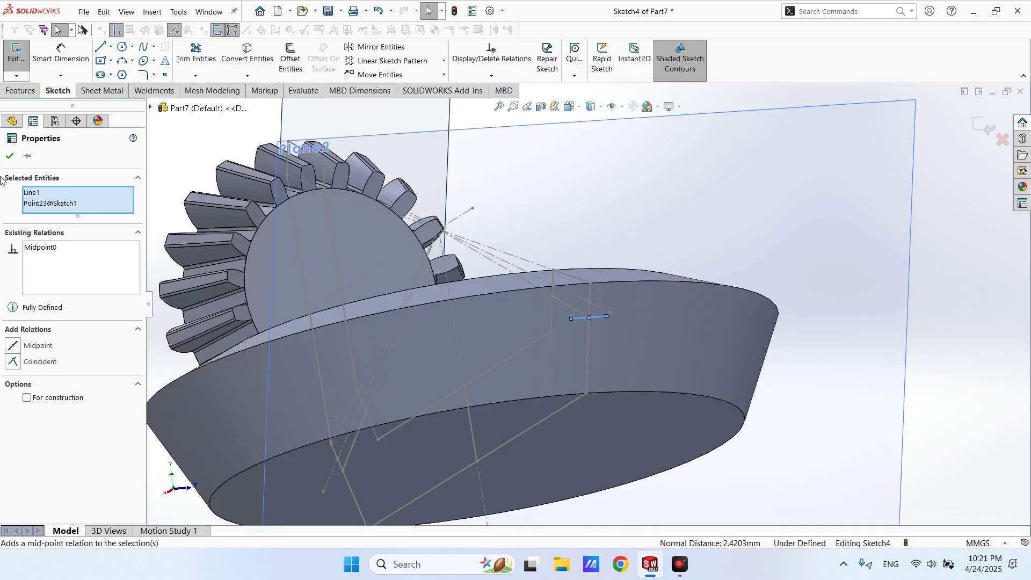
left_click(10, 156)
Dimension the horizontal line's length at 3.5 mm.
left_click(61, 54)
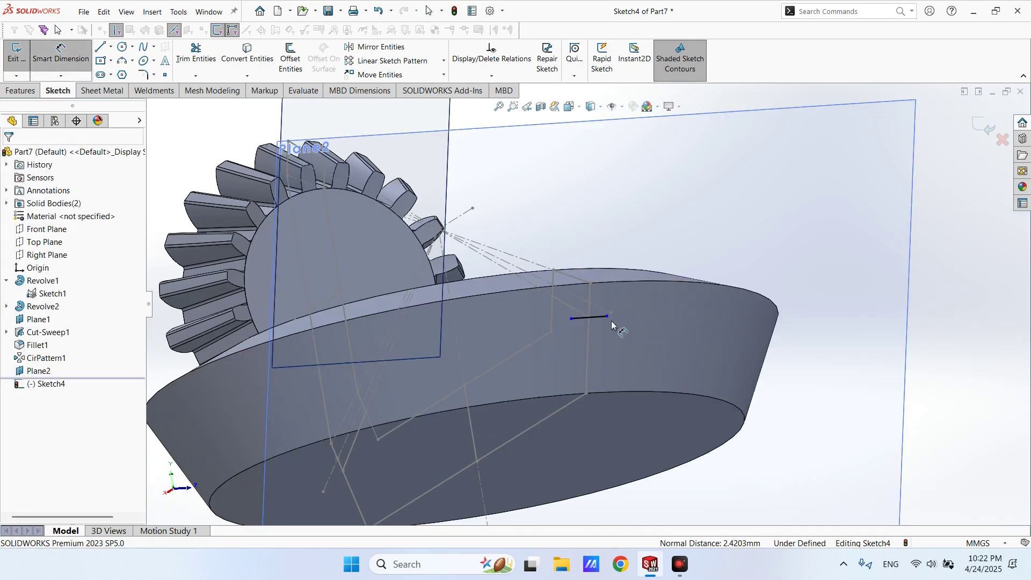
middle_click_drag(616, 322, 578, 318)
key("space")
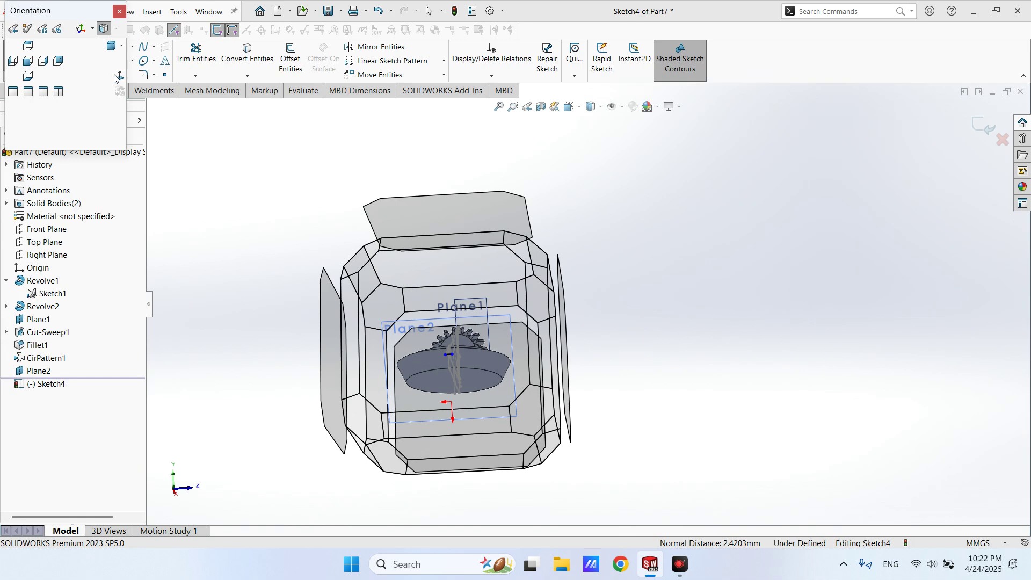
left_click(115, 76)
scroll(588, 280, "down", 8)
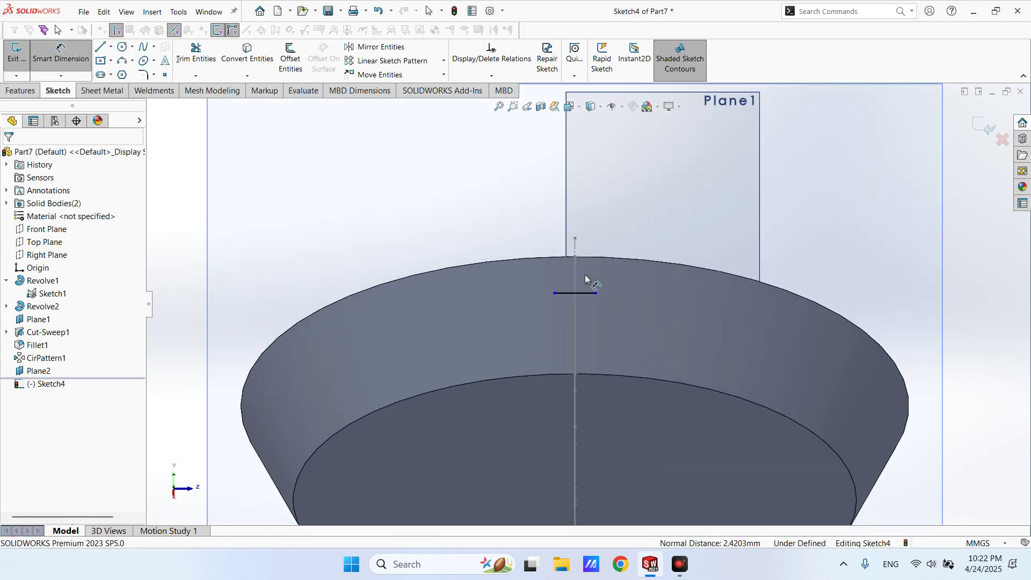
left_click(585, 318)
left_click(626, 365)
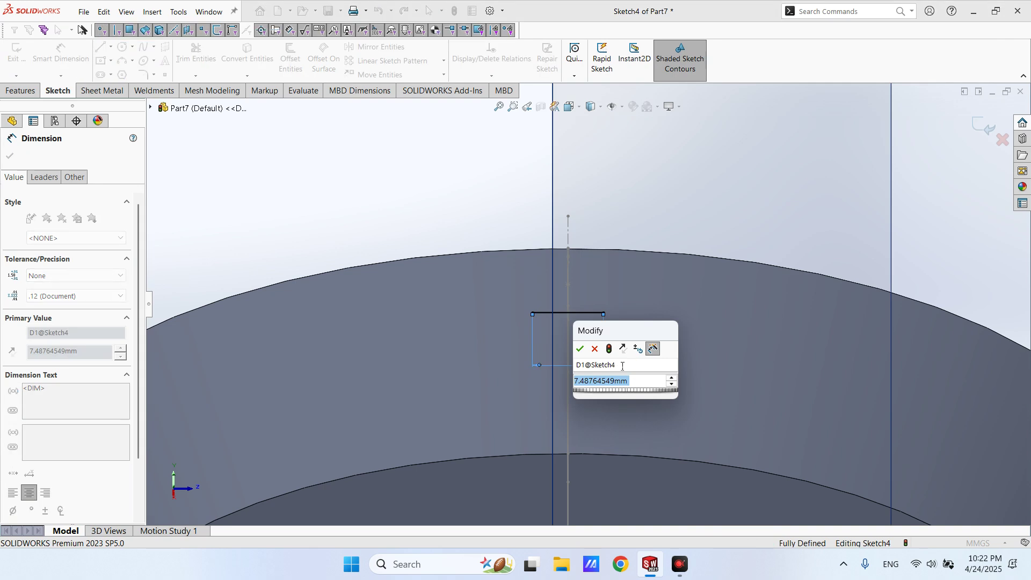
type("3.5")
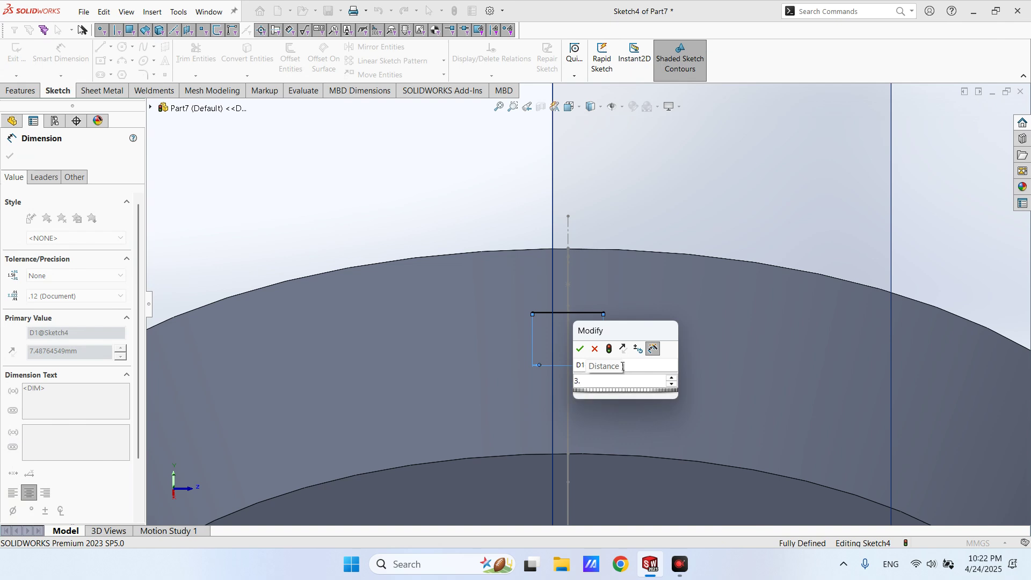
key("Return")
scroll(604, 309, "down", 4)
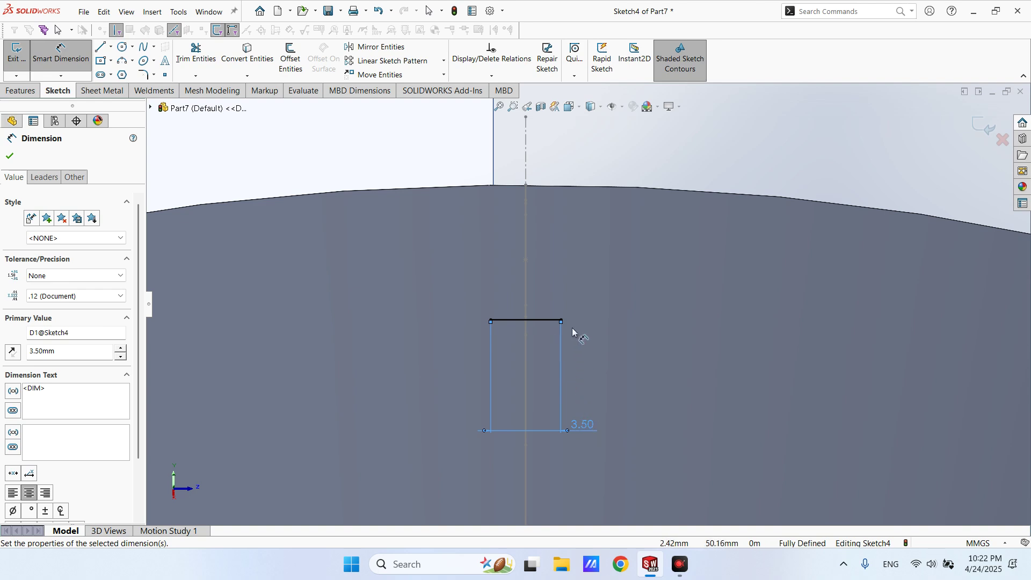
scroll(569, 329, "down", 2)
scroll(553, 333, "up", 2)
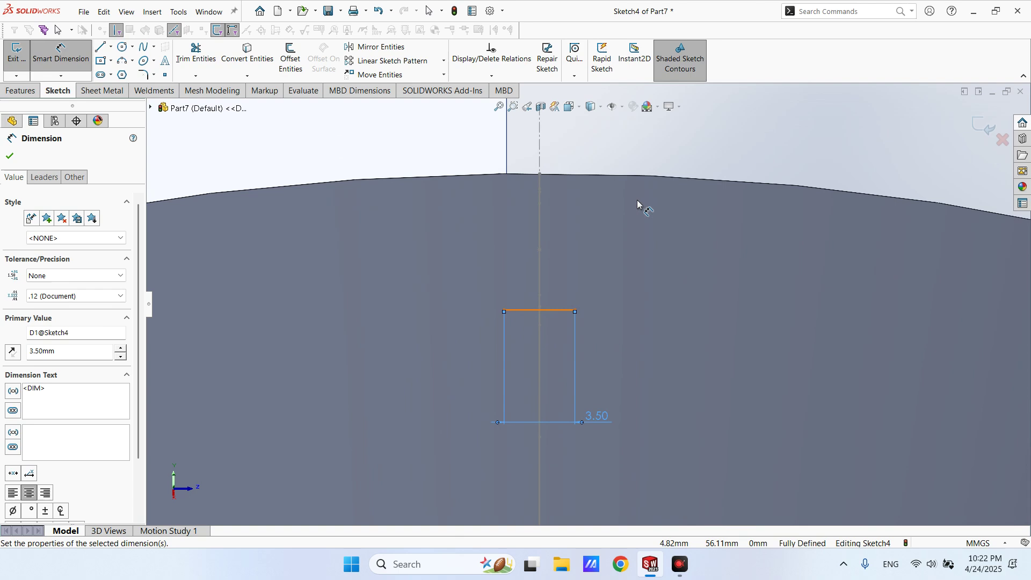
left_click(9, 156)
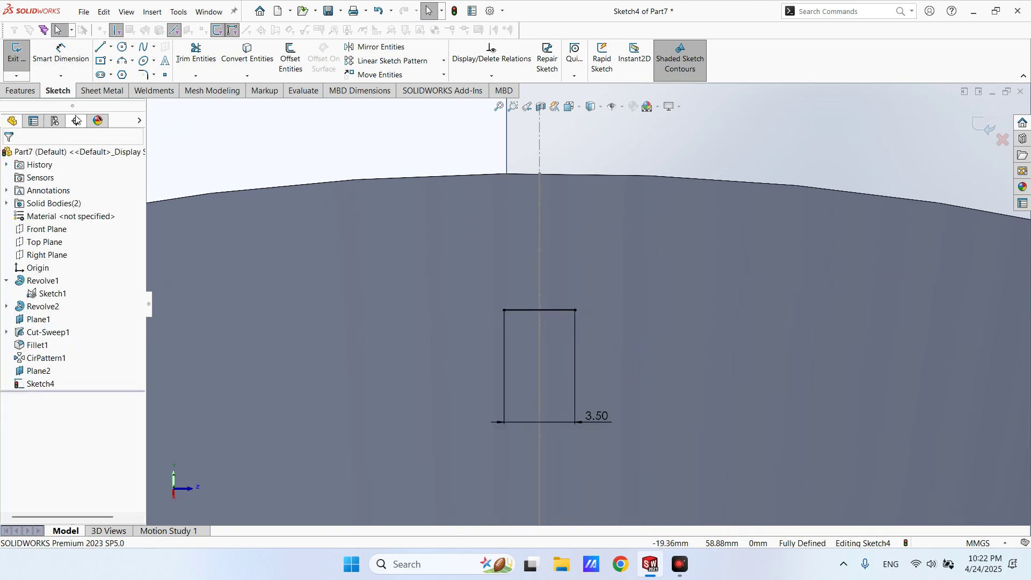
Sketch a three-point spline from the 3.5 mm line's right endpoint, curving up and outward past the gear's upper rim.
left_click(144, 48)
scroll(573, 297, "up", 2)
scroll(602, 210, "down", 2)
left_click(568, 366)
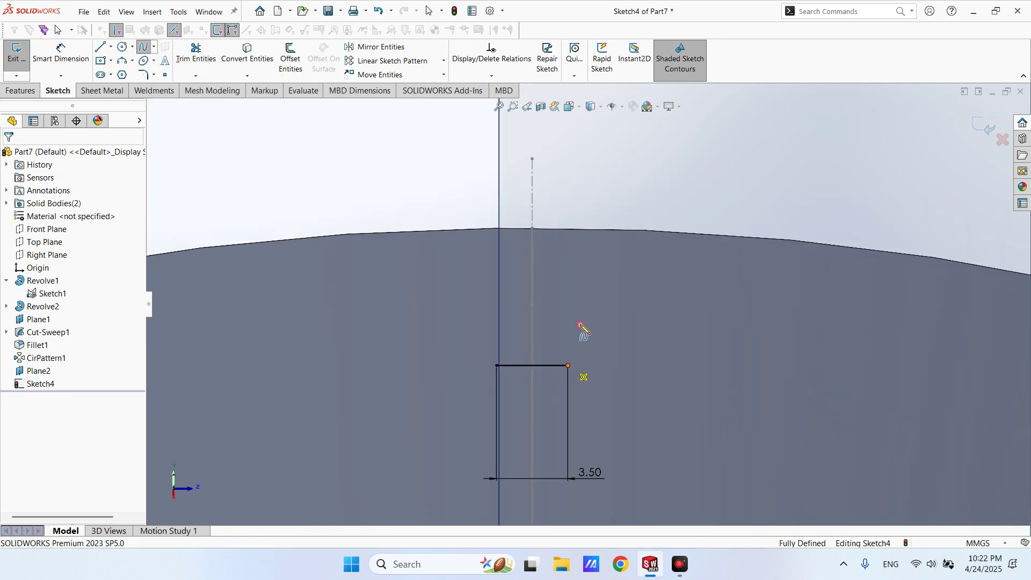
left_click(582, 277)
left_click(609, 194)
key("Escape")
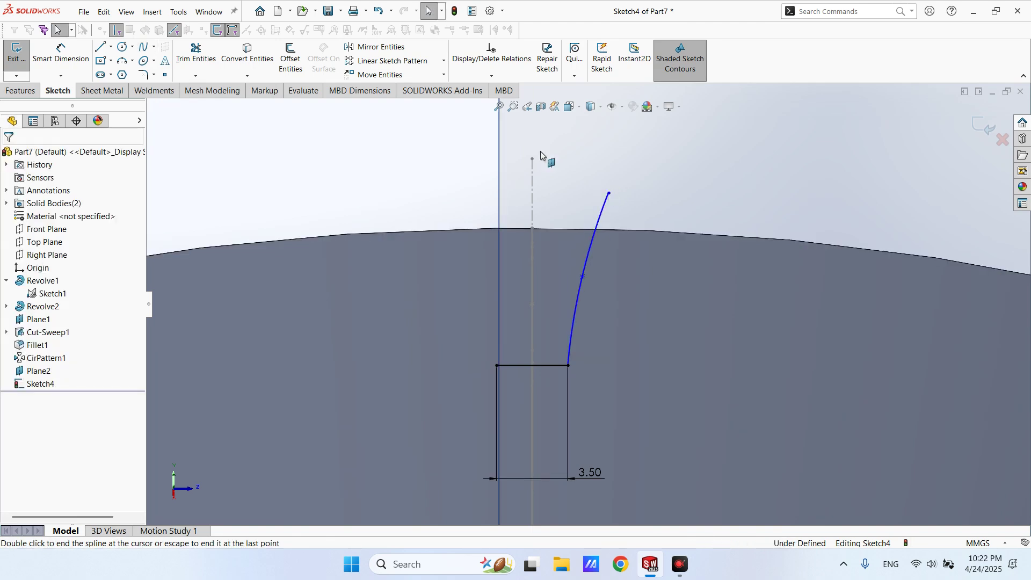
Draw a vertical centerline about 6 mm long on the reference axis, crossing the gear's upper rim beside the spline.
left_click(111, 47)
left_click(122, 75)
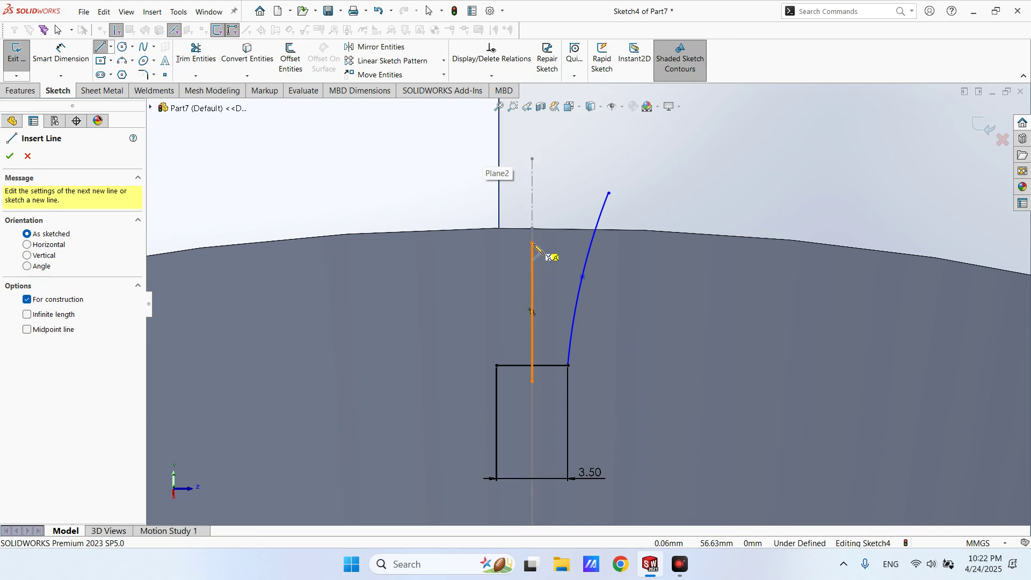
left_click(537, 248)
left_click(533, 123)
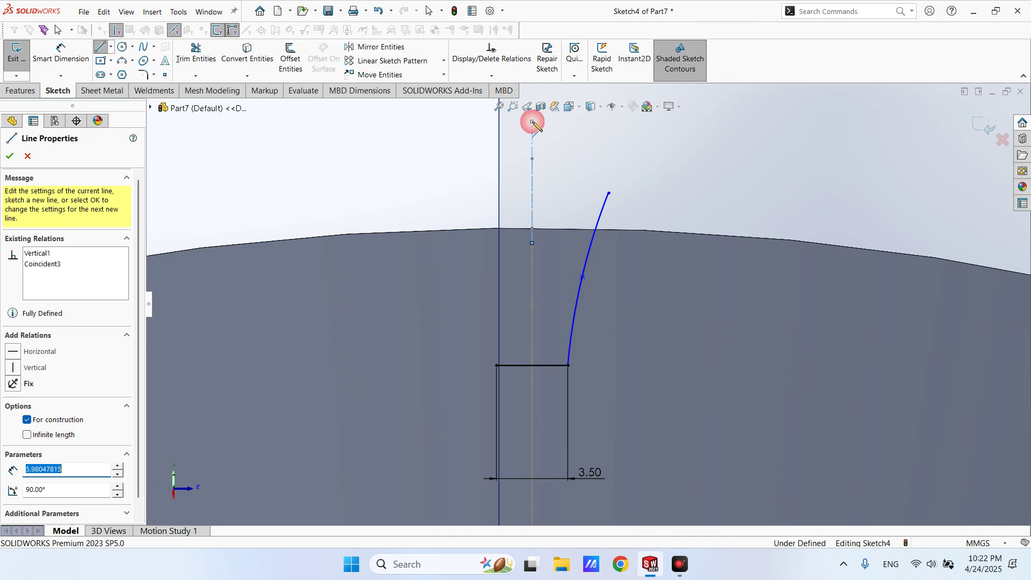
key("Escape")
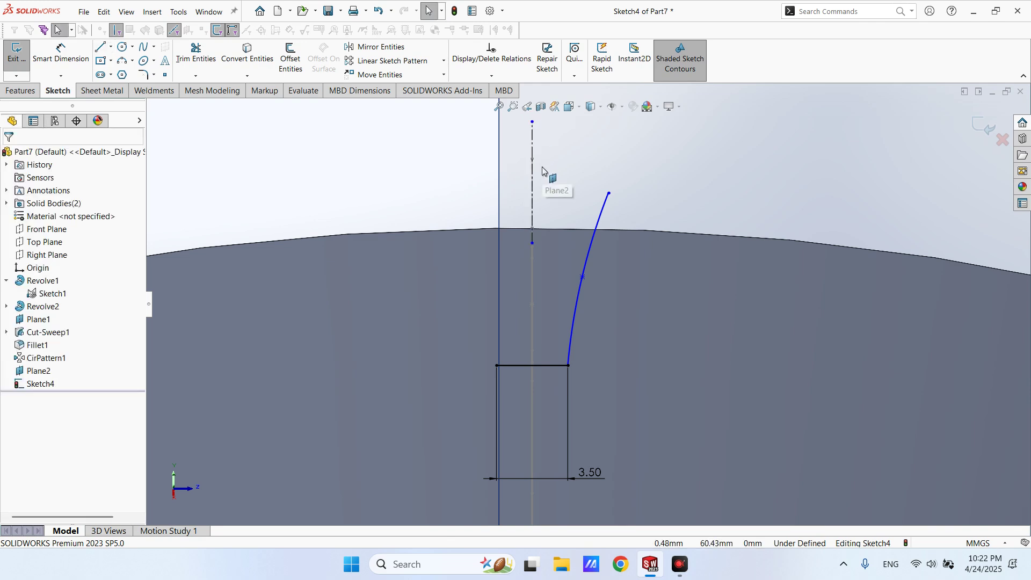
Mirror the spline about the vertical centerline to form the opposite flank of the tooth slot.
left_click(388, 51)
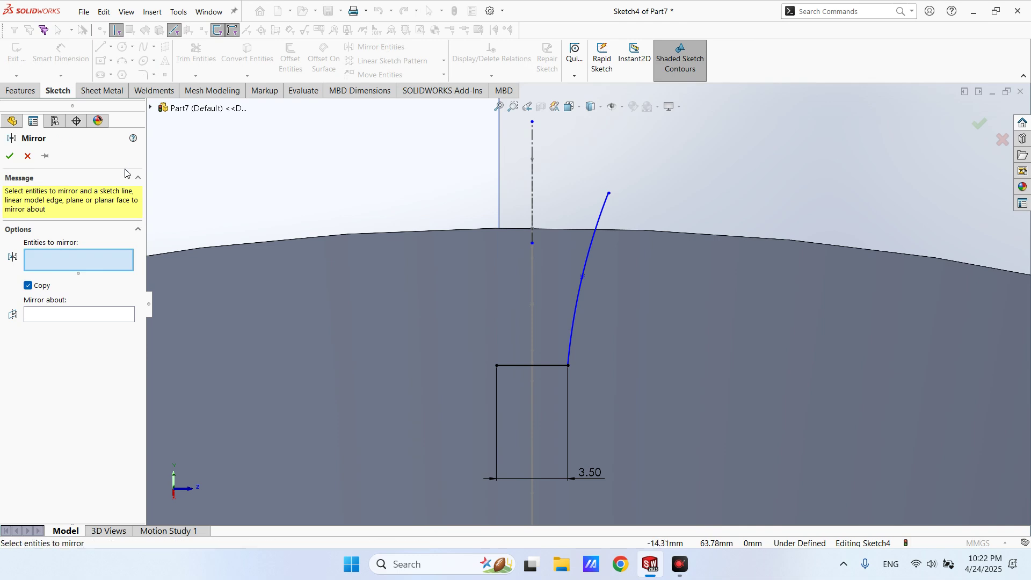
left_click(603, 217)
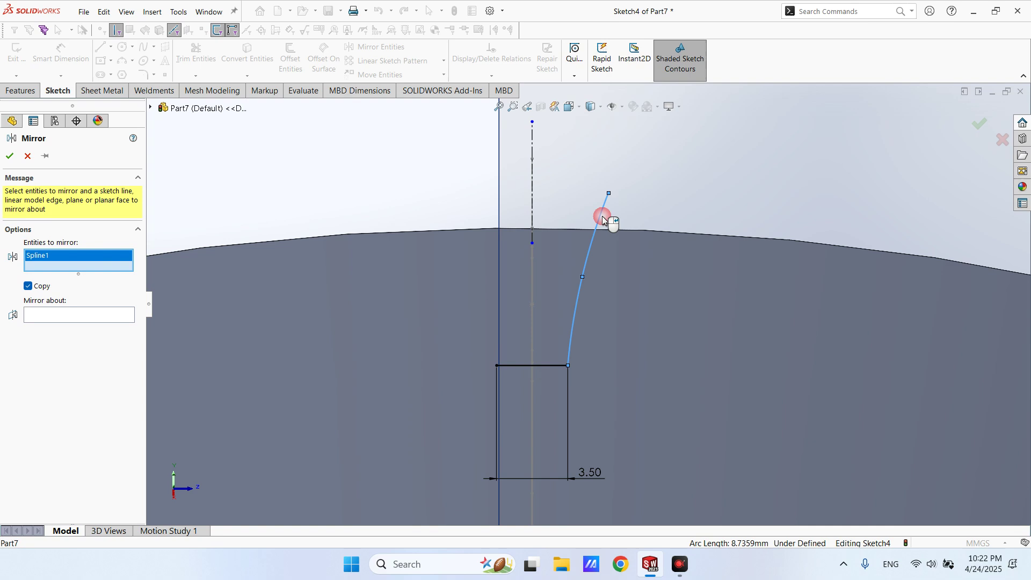
left_click(535, 181)
right_click(535, 181)
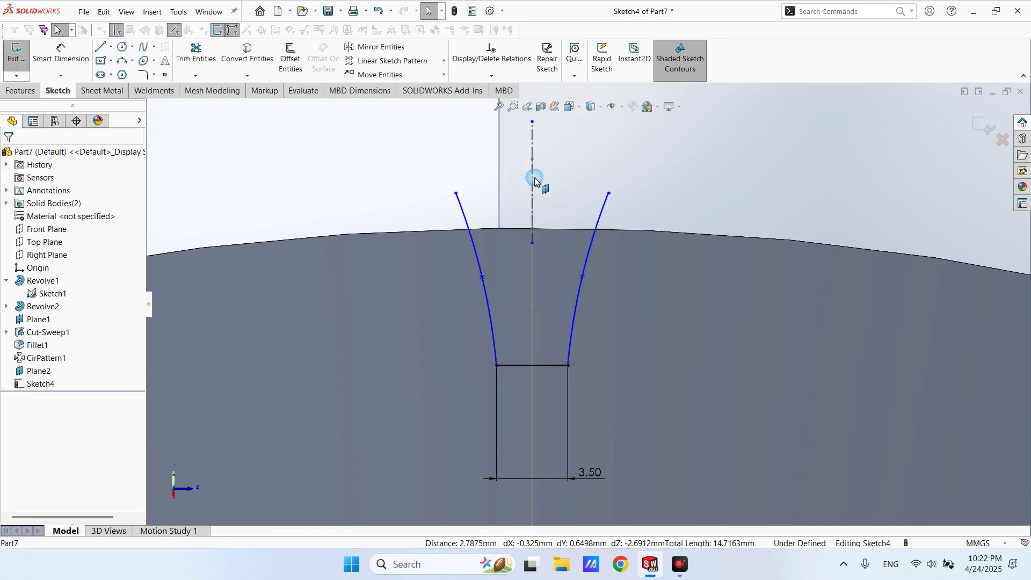
left_click(111, 47)
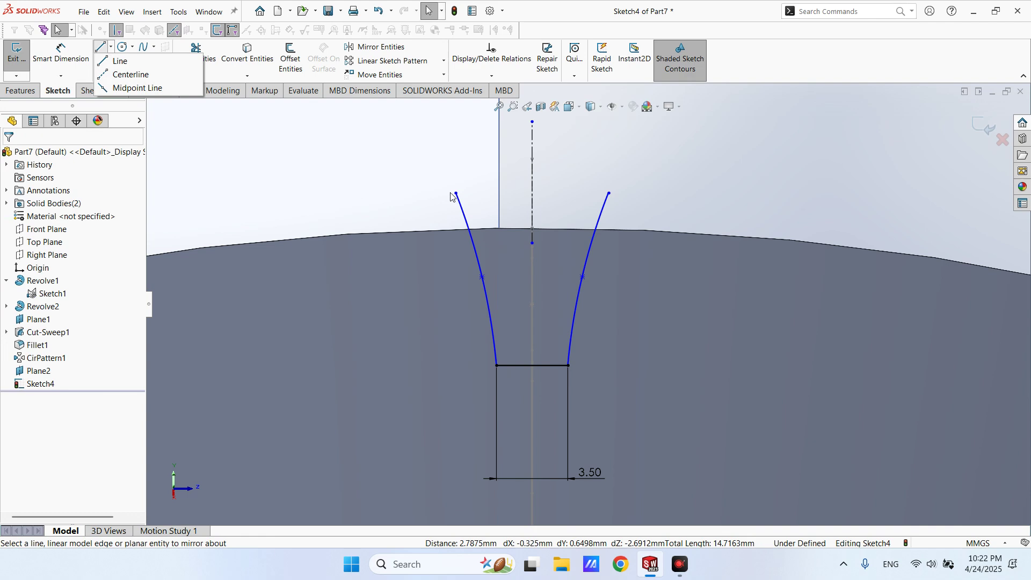
left_click(110, 61)
left_click(455, 194)
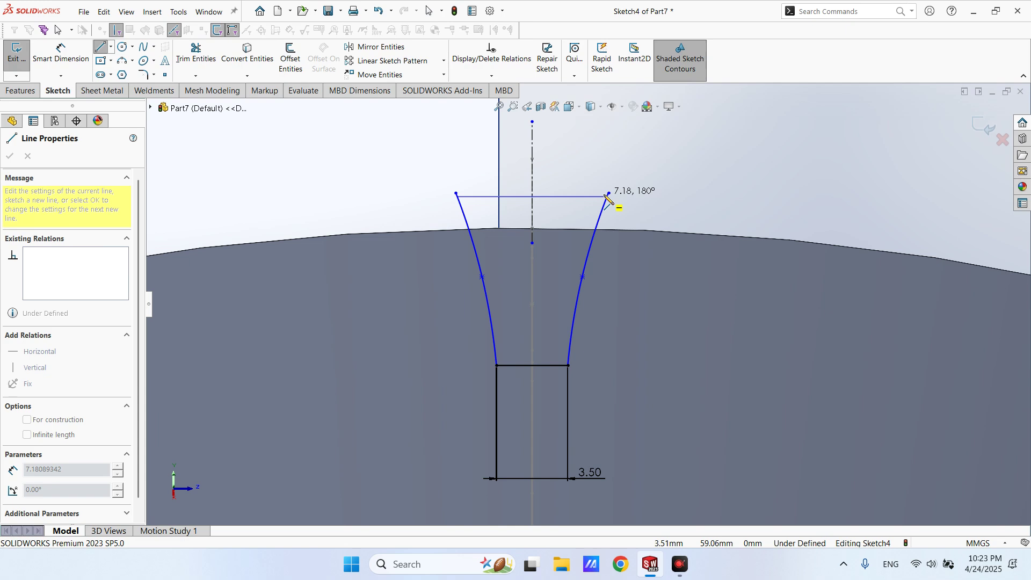
key("Escape")
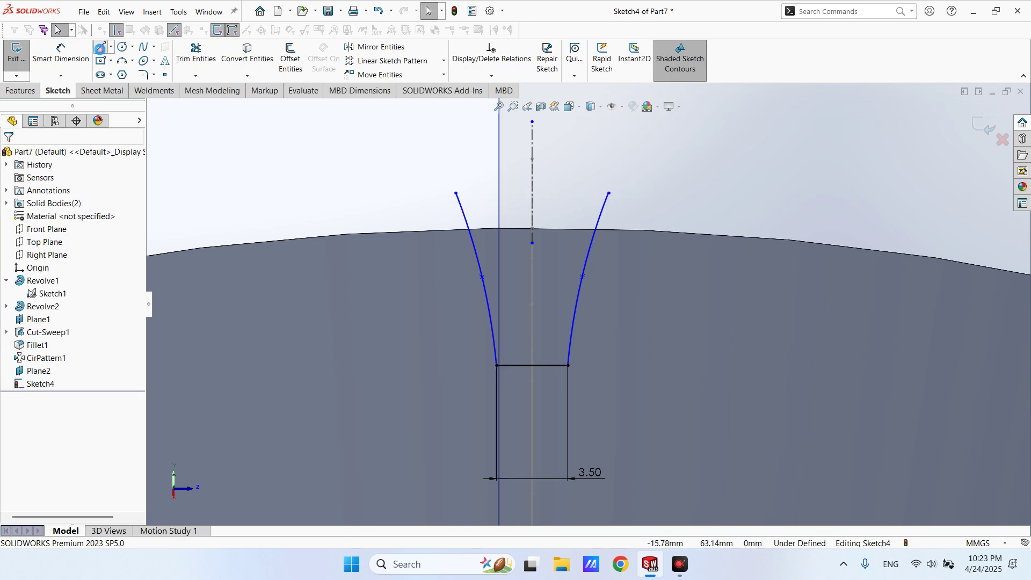
Close the tooth-slot profile with a horizontal line between the upper endpoints of the two splines.
key("l")
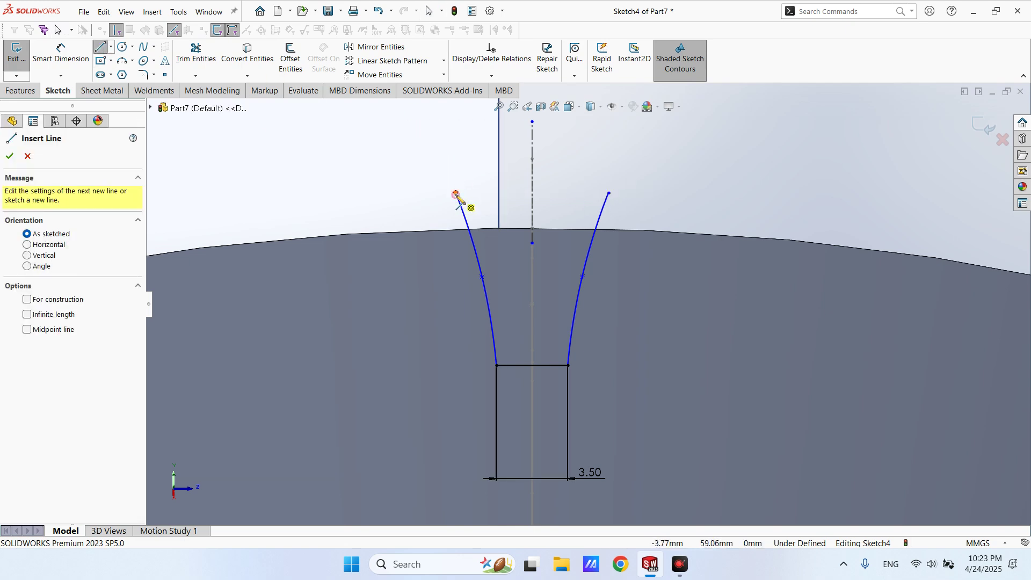
left_click(456, 193)
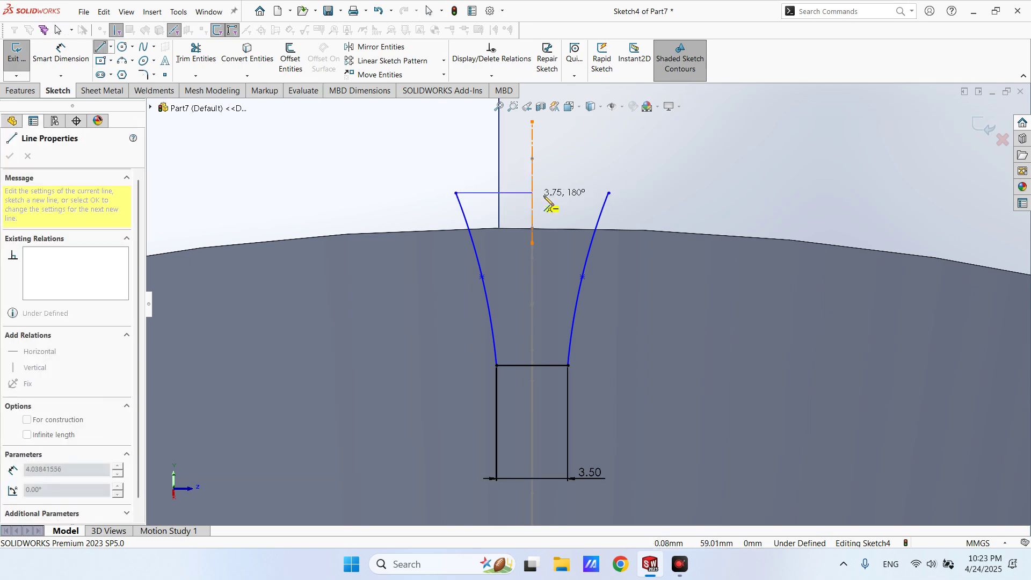
left_click(608, 193)
key("Escape")
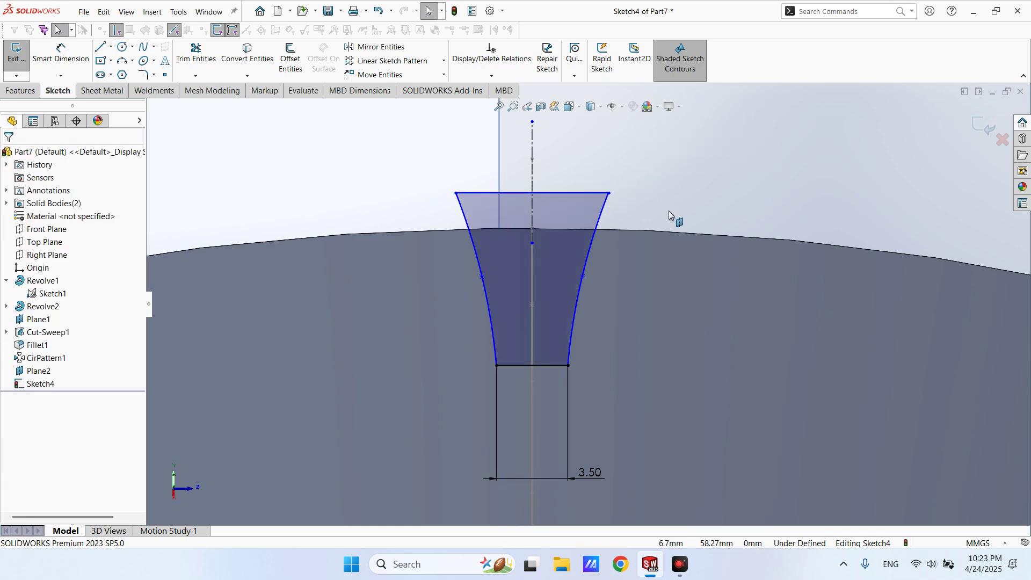
Add a horizontal relation between both splines' middle points and the Sketch1 point lying between them on the gear's outer face.
scroll(525, 272, "down", 2)
scroll(468, 322, "up", 3)
scroll(558, 331, "down", 2)
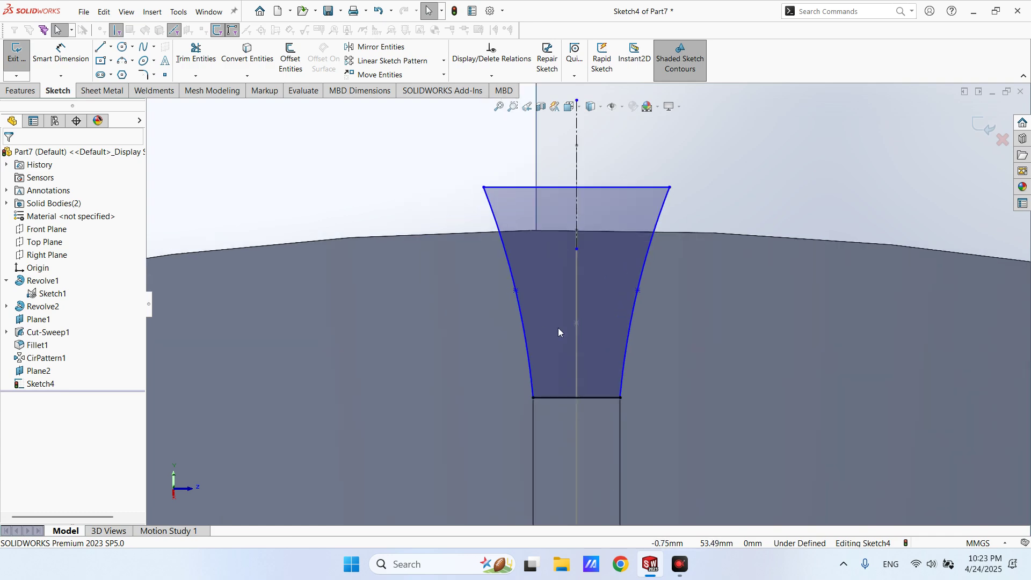
scroll(558, 331, "down", 2)
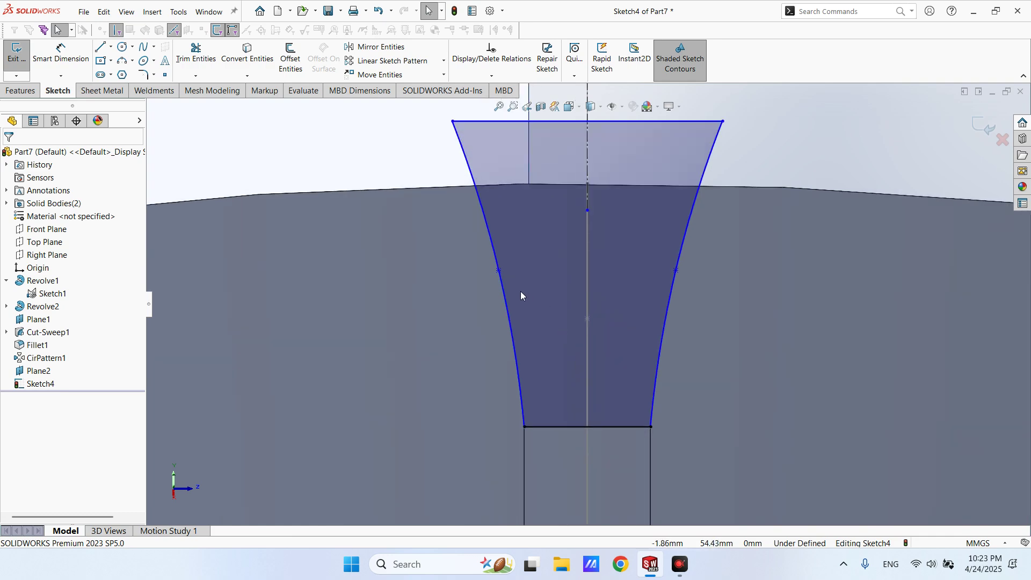
left_click(587, 321)
middle_click_drag(588, 322, 592, 323)
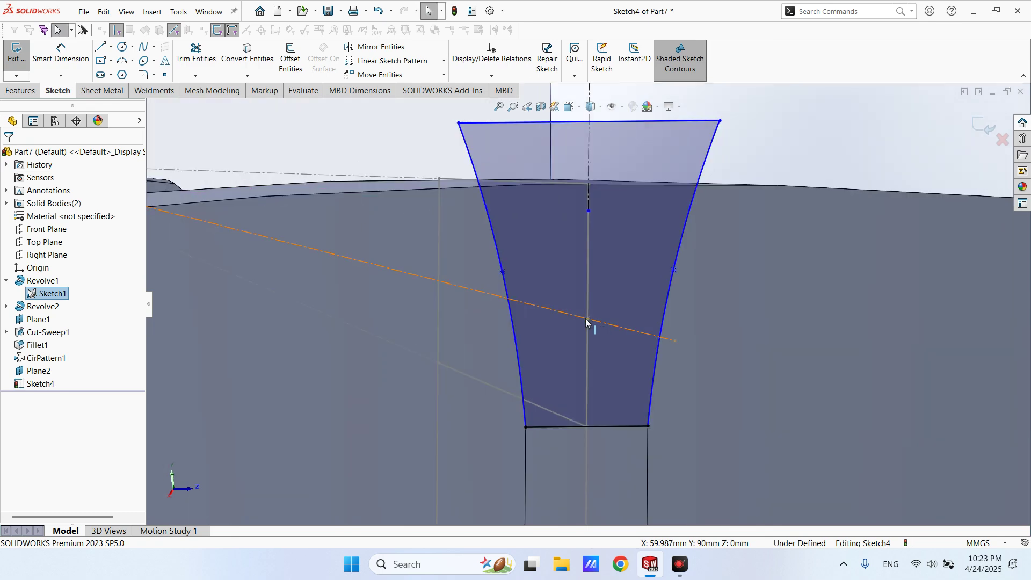
scroll(586, 320, "up", 3)
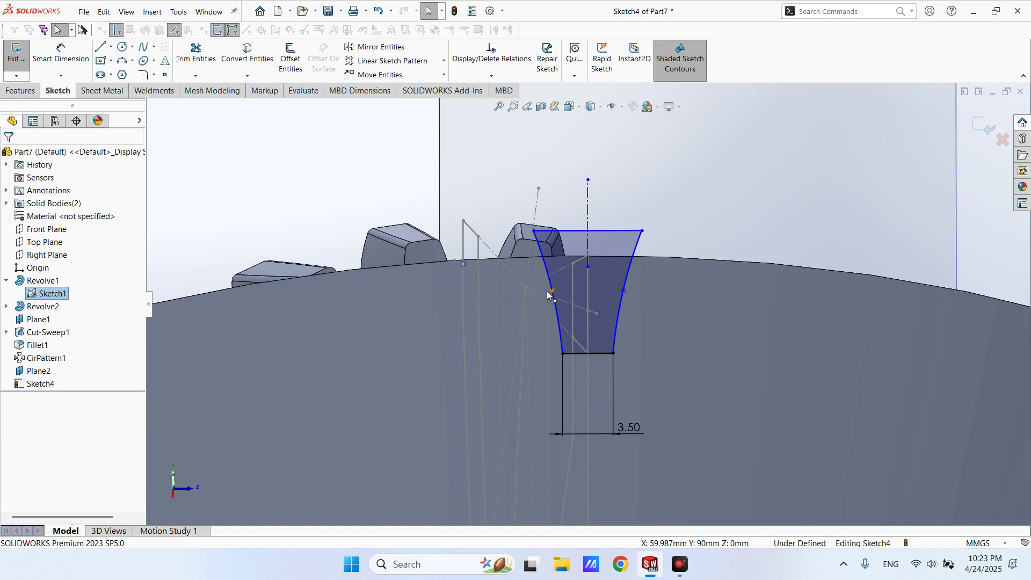
scroll(528, 292, "down", 3)
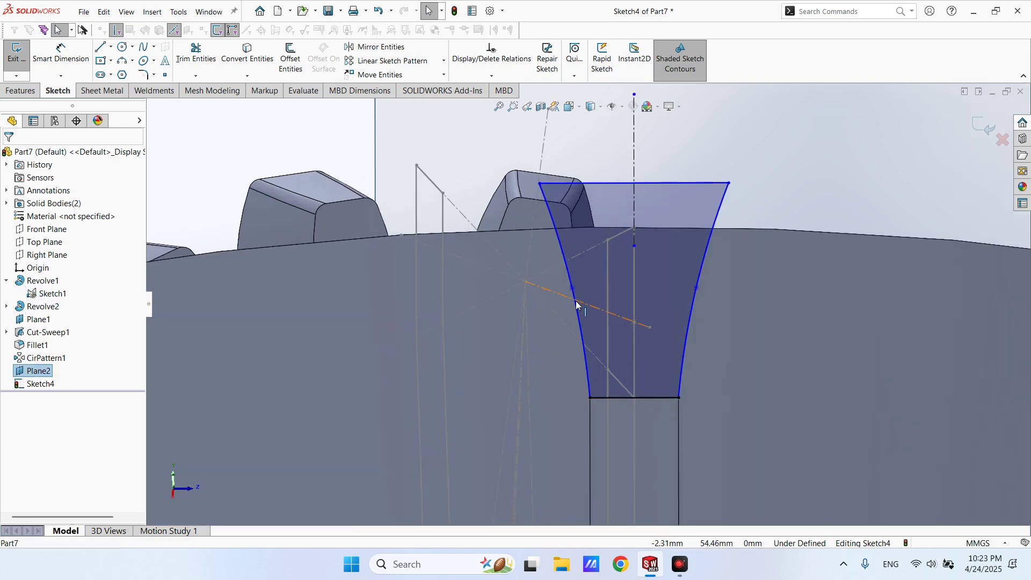
left_click(573, 289)
left_click(634, 323, "ctrl")
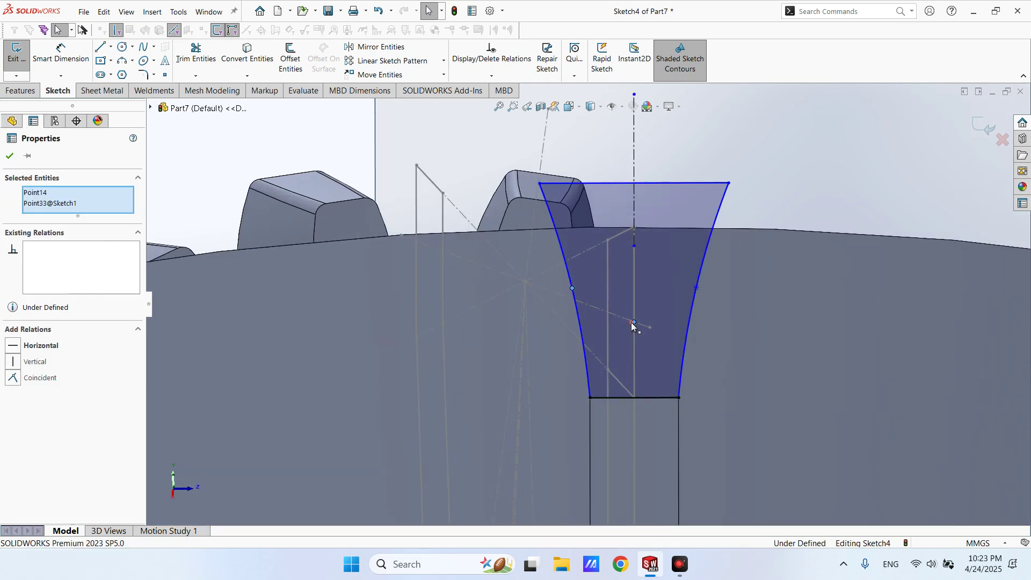
left_click(696, 288)
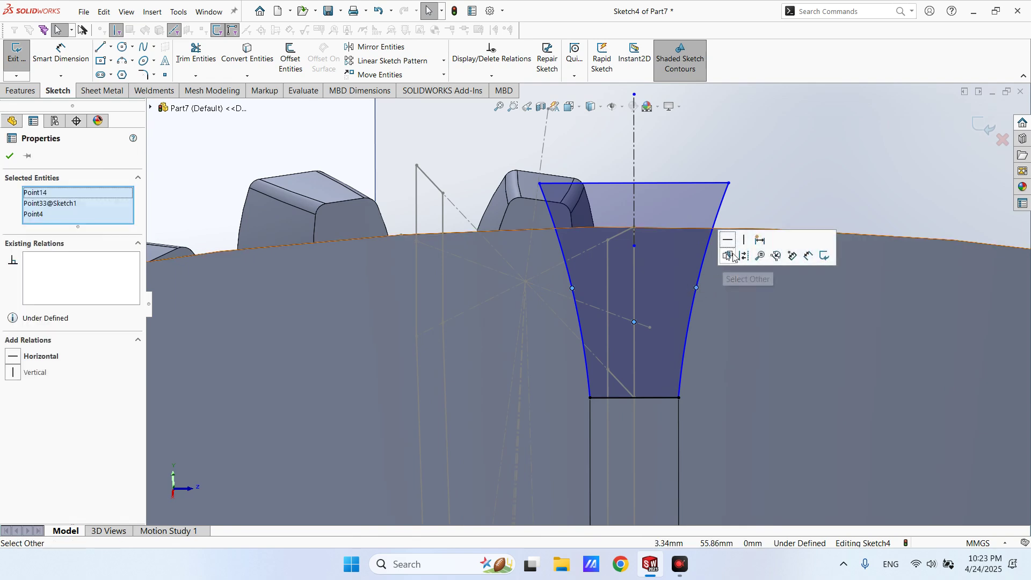
left_click(728, 240)
key("Escape")
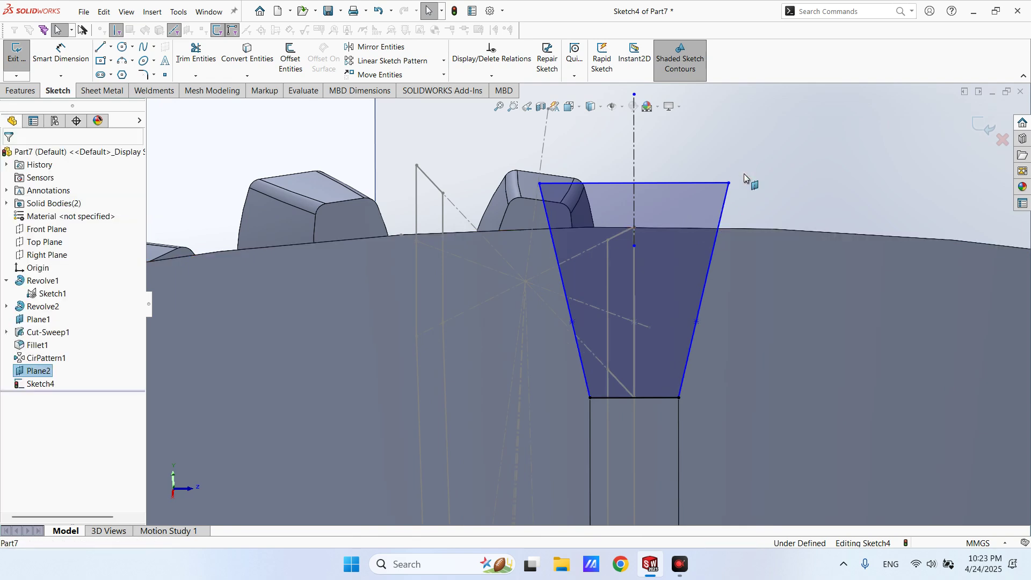
View the sketch plane head-on and dimension the distance between the two splines' middle points at 1.5*3, giving 4.5 mm.
key("space")
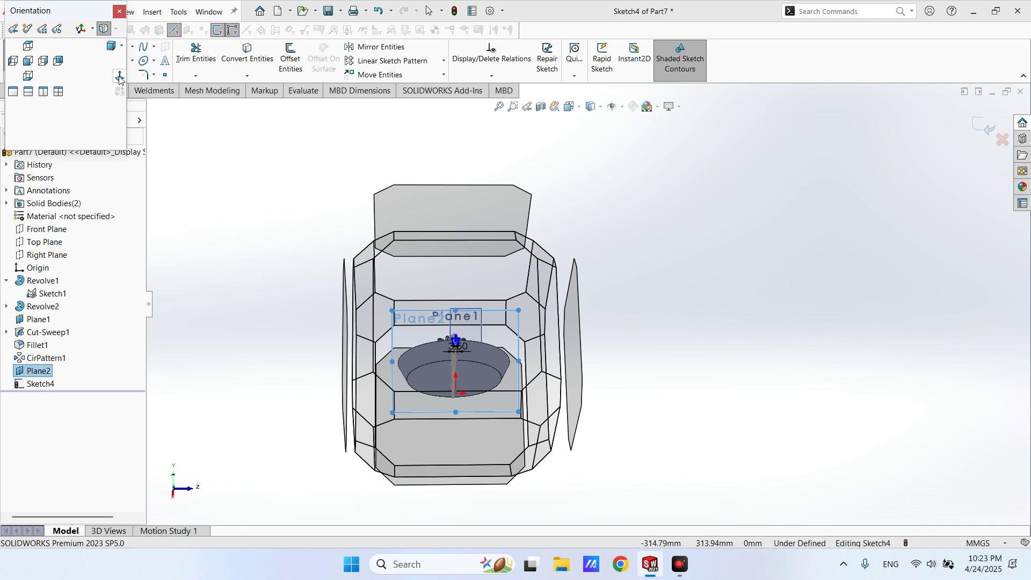
left_click(119, 76)
scroll(593, 279, "down", 8)
scroll(575, 338, "up", 4)
scroll(591, 341, "down", 2)
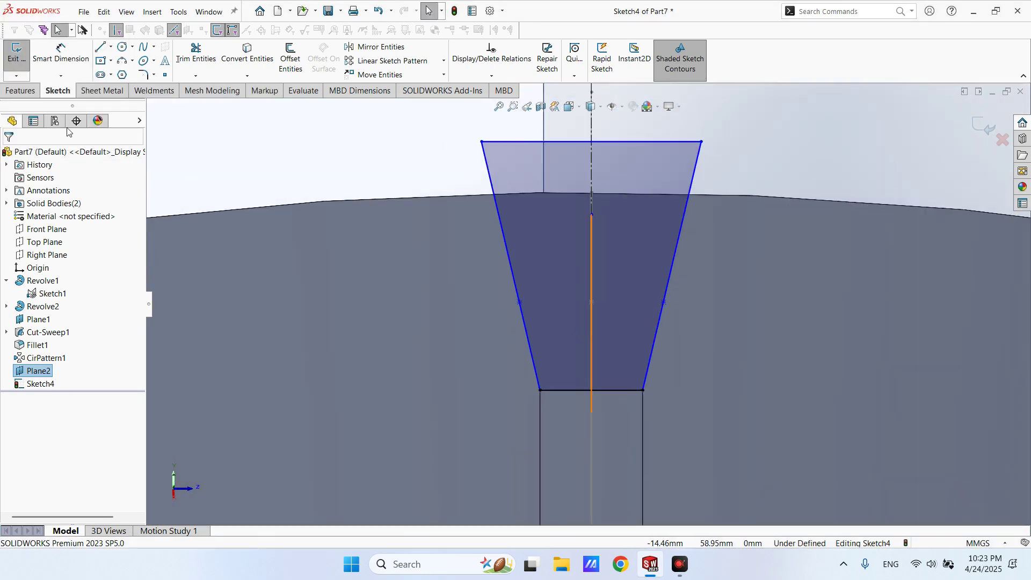
left_click(61, 53)
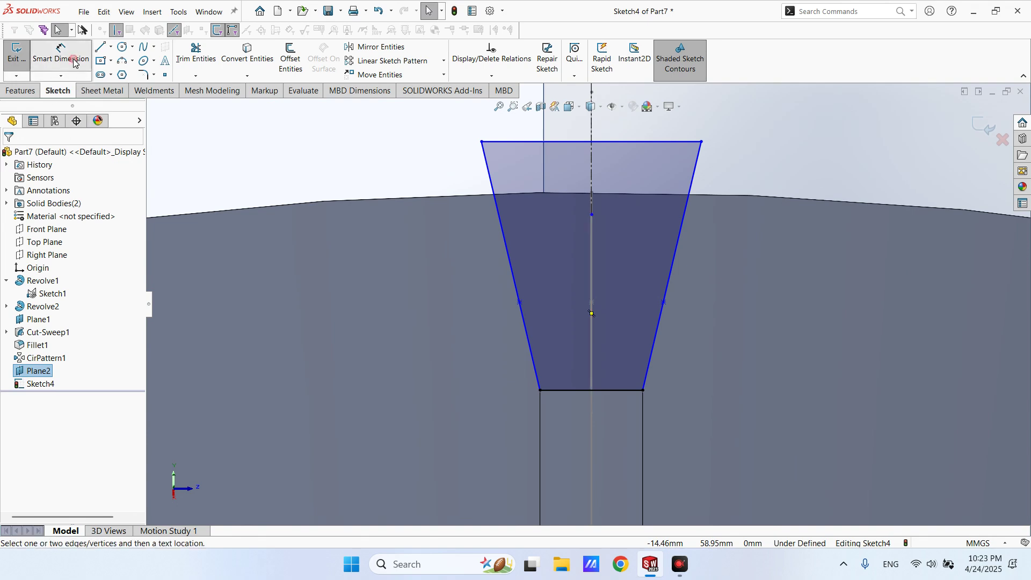
left_click(520, 302)
left_click(663, 303)
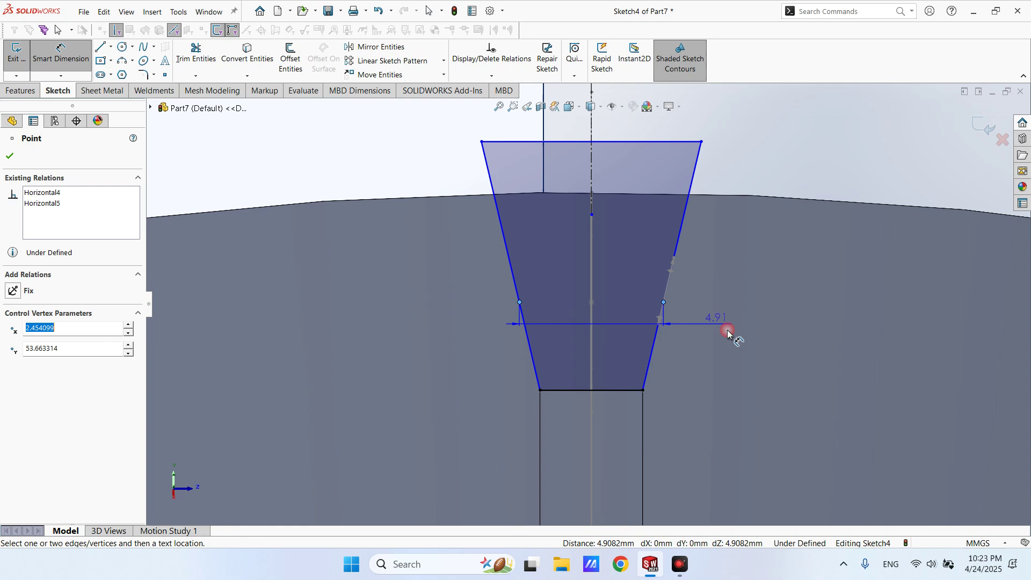
left_click(739, 337)
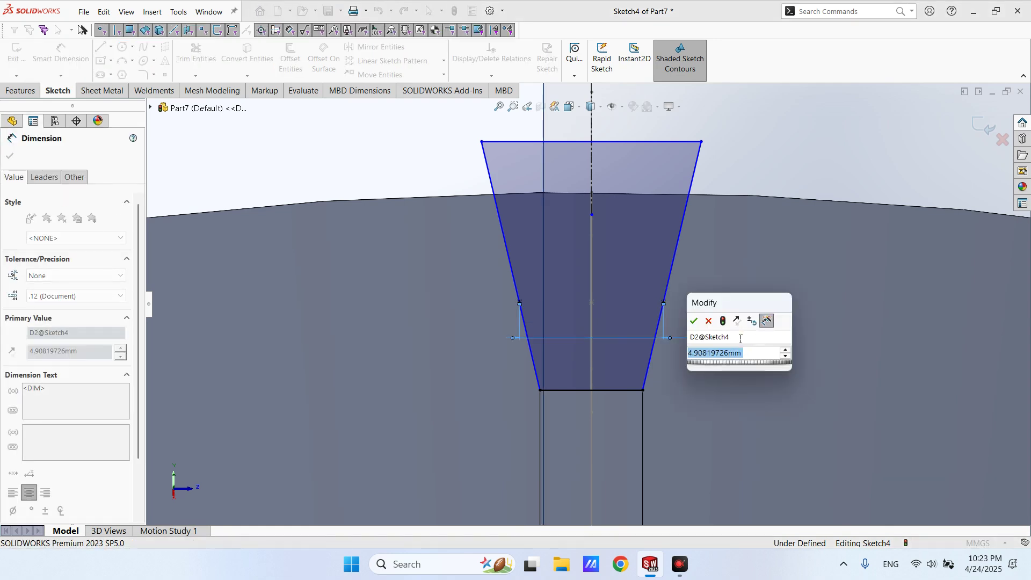
type("1.")
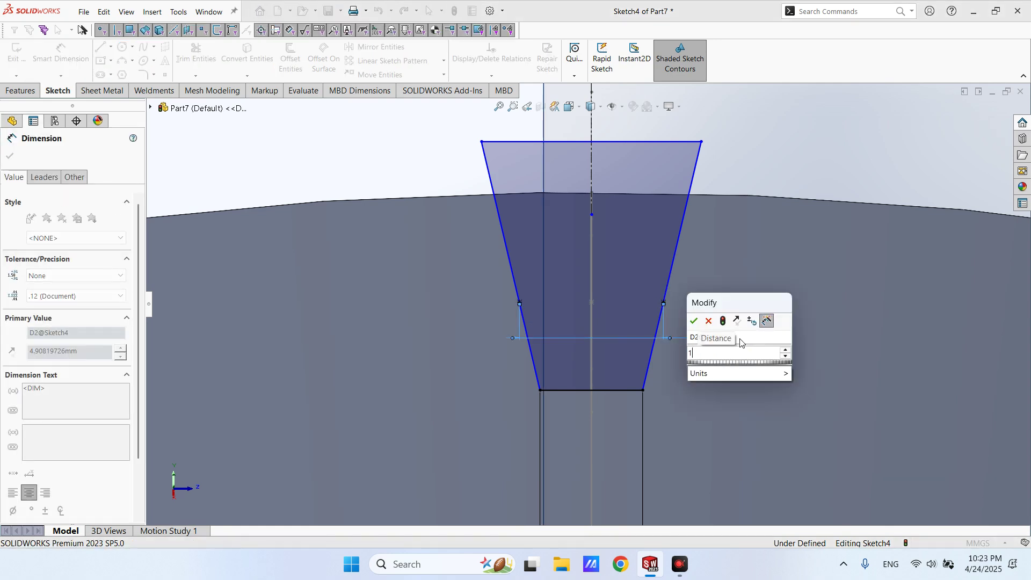
type("5*3")
key("Return")
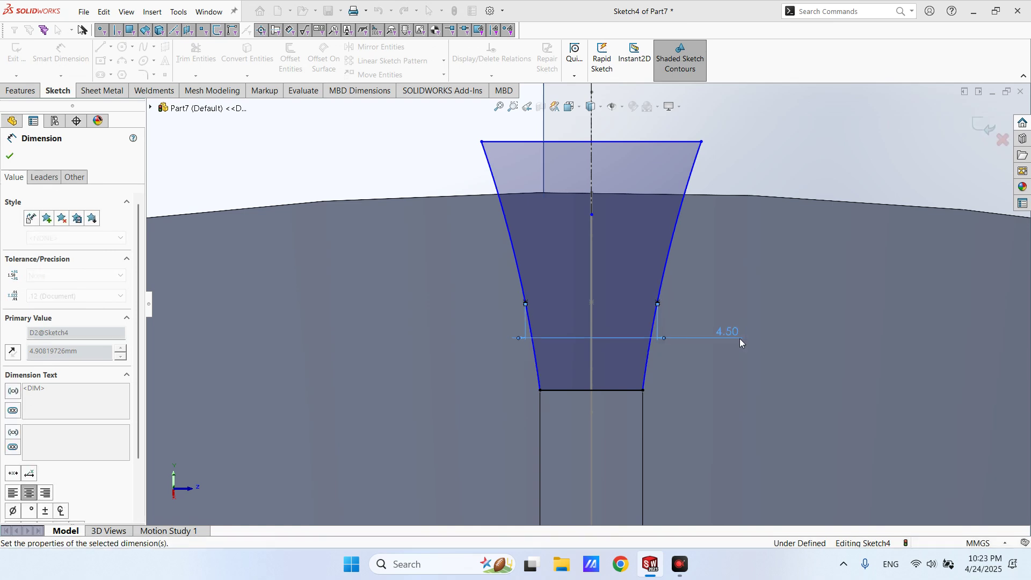
left_click(755, 159)
key("Escape")
Lower the profile's top line toward the gear's rim and dimension its height above the 3.5 mm base line at 7.2 mm.
left_click_drag(675, 143, 672, 172)
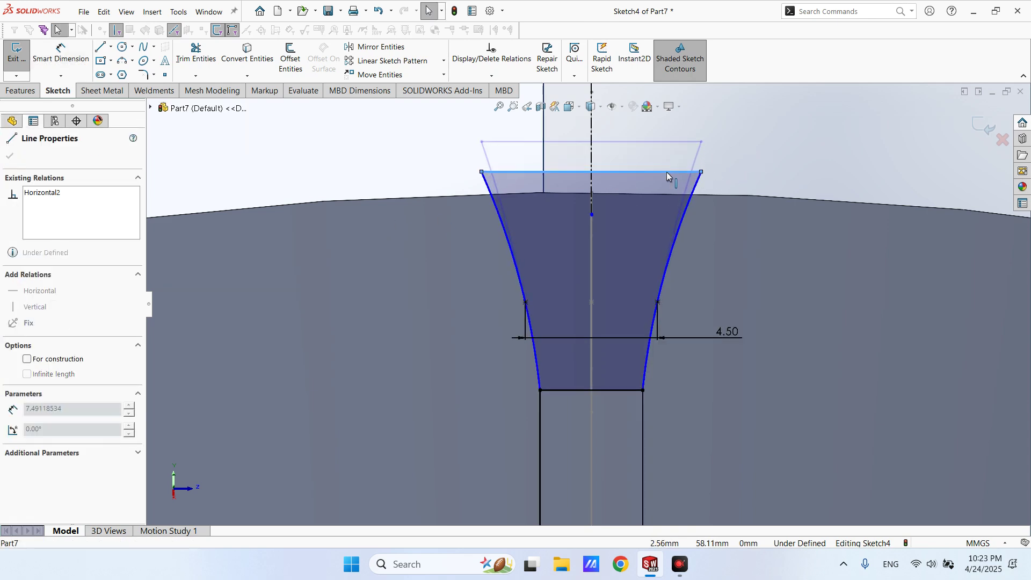
left_click(749, 176)
key("z")
left_click(61, 54)
scroll(644, 244, "down", 3)
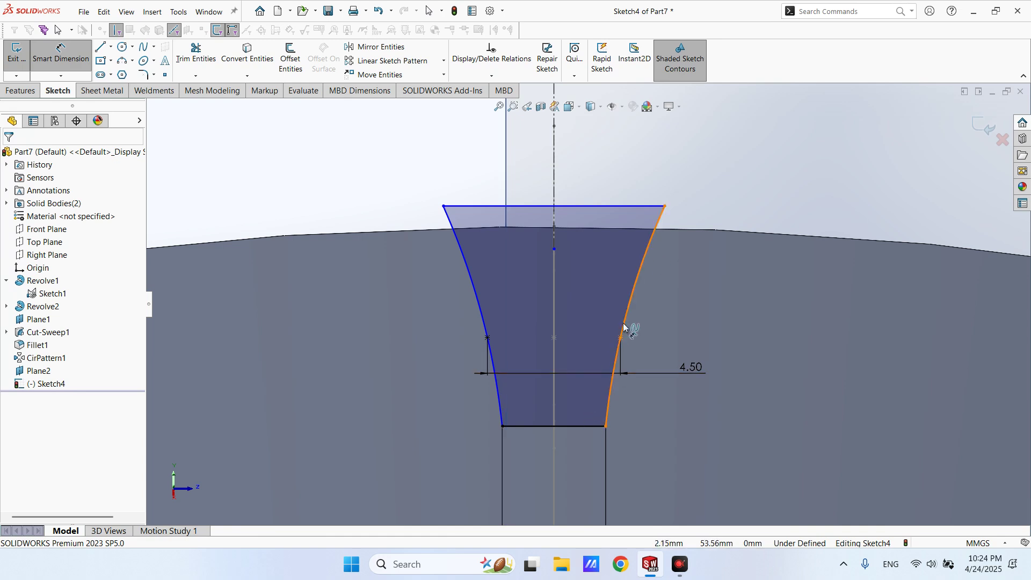
scroll(624, 250, "down", 2)
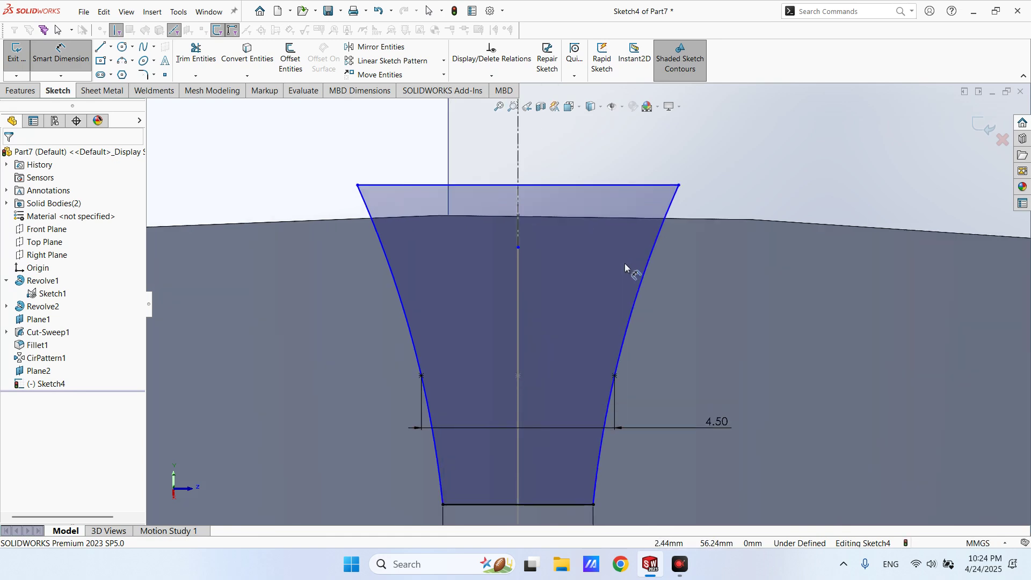
left_click(597, 186)
scroll(587, 302, "up", 2)
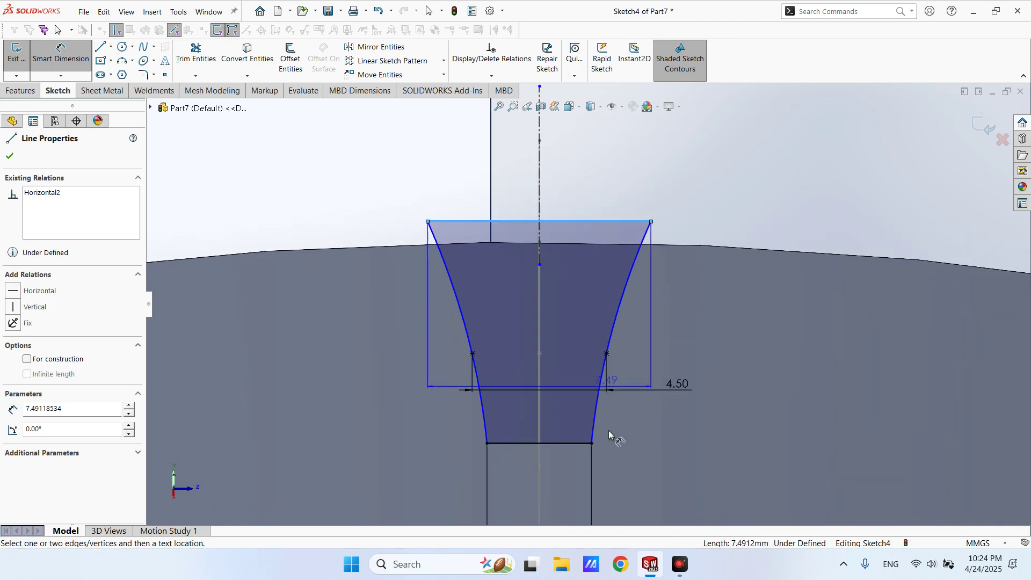
left_click(575, 444)
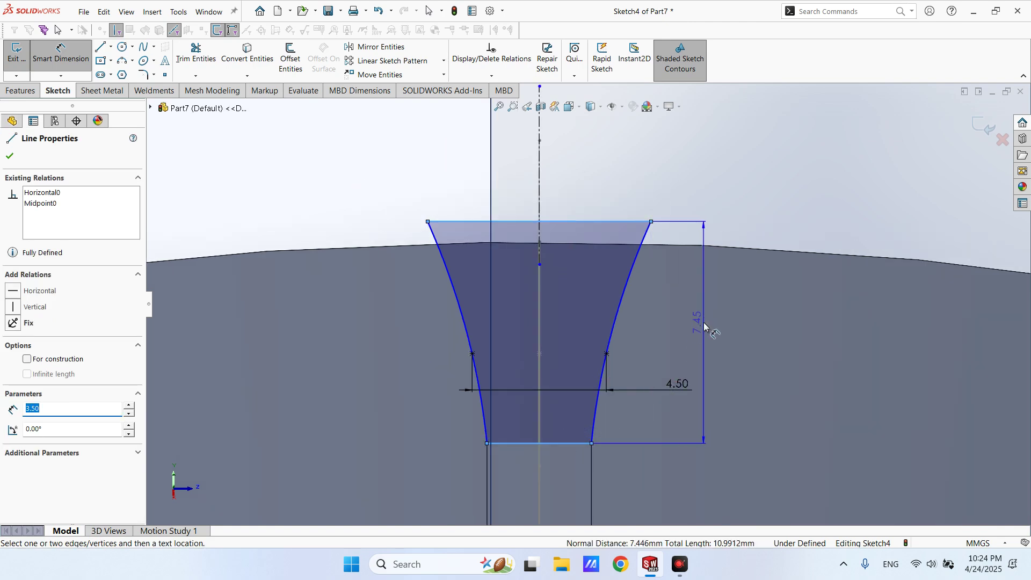
left_click(701, 322)
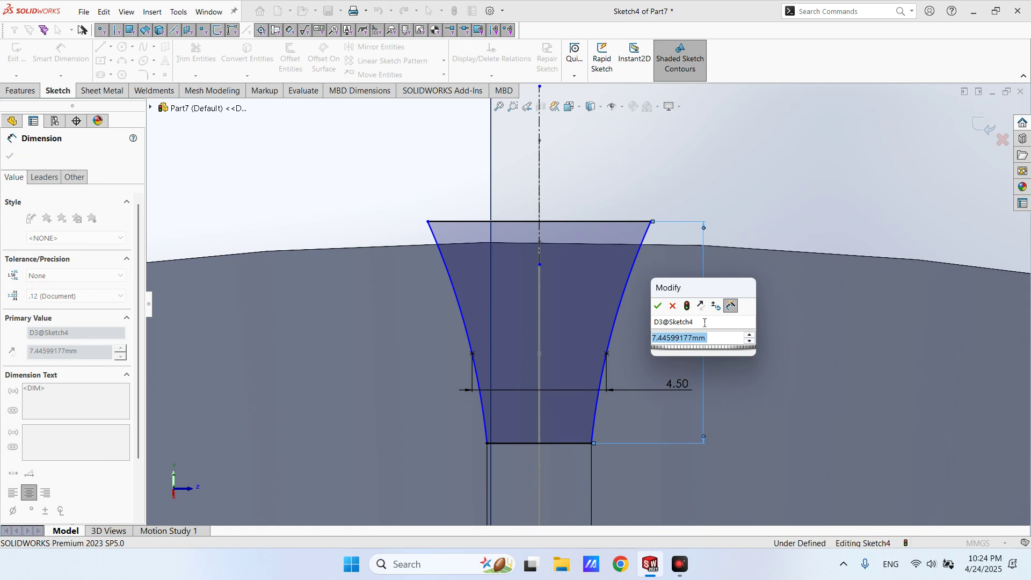
type("7.")
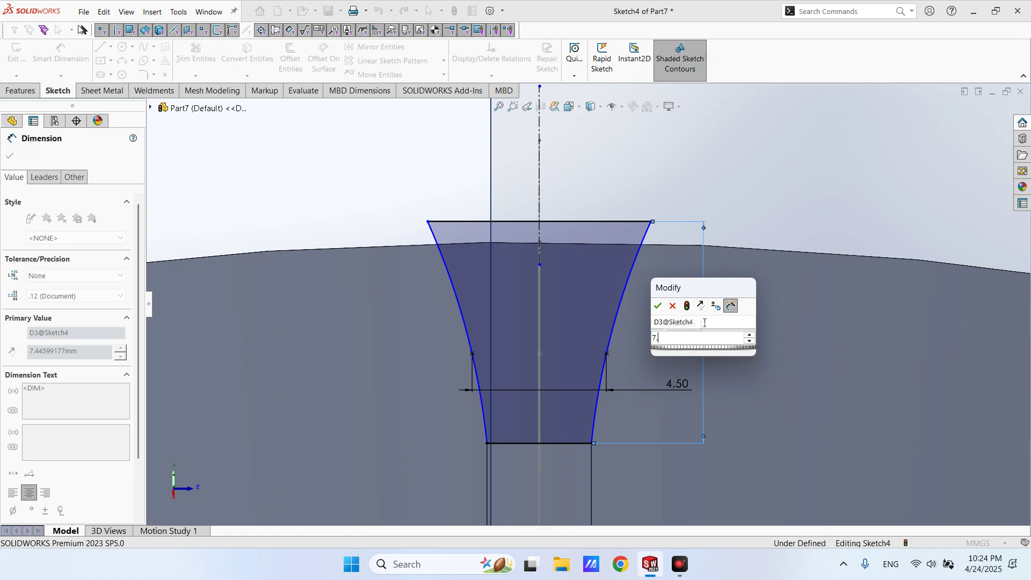
type("2")
key("Return")
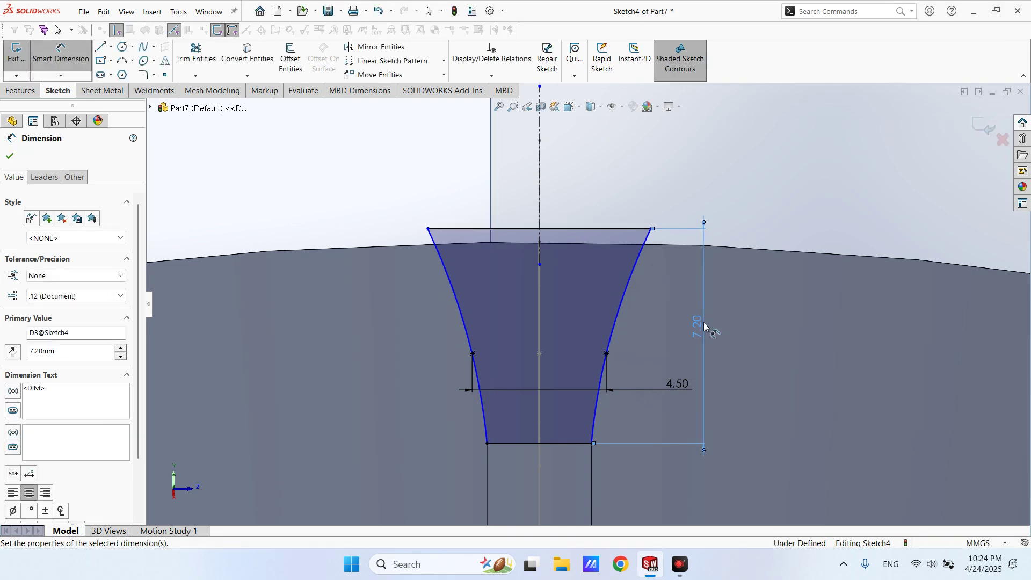
left_click(668, 192)
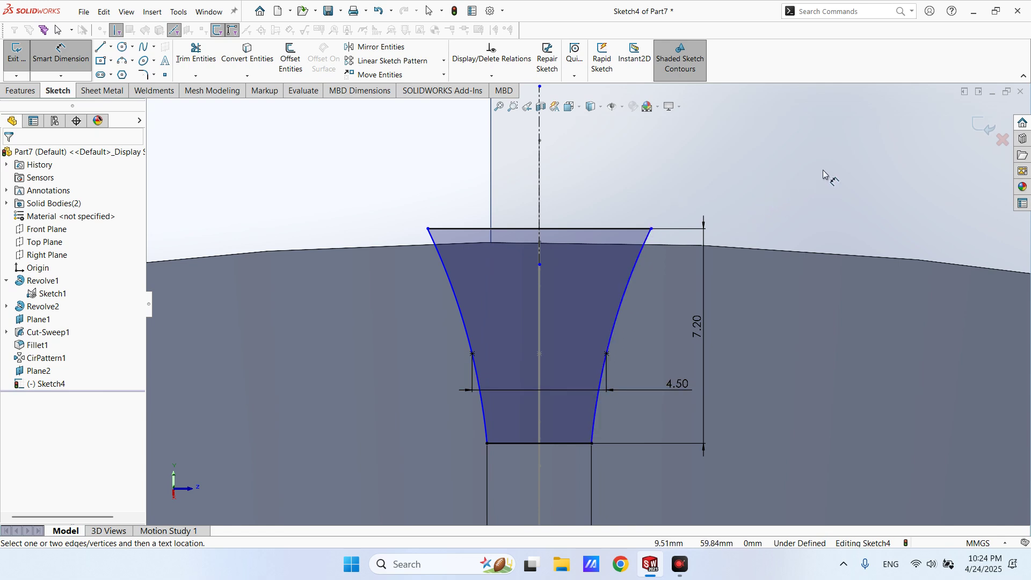
Exit the finished tooth-slot profile sketch on the larger gear's tangent plane.
left_click(986, 127)
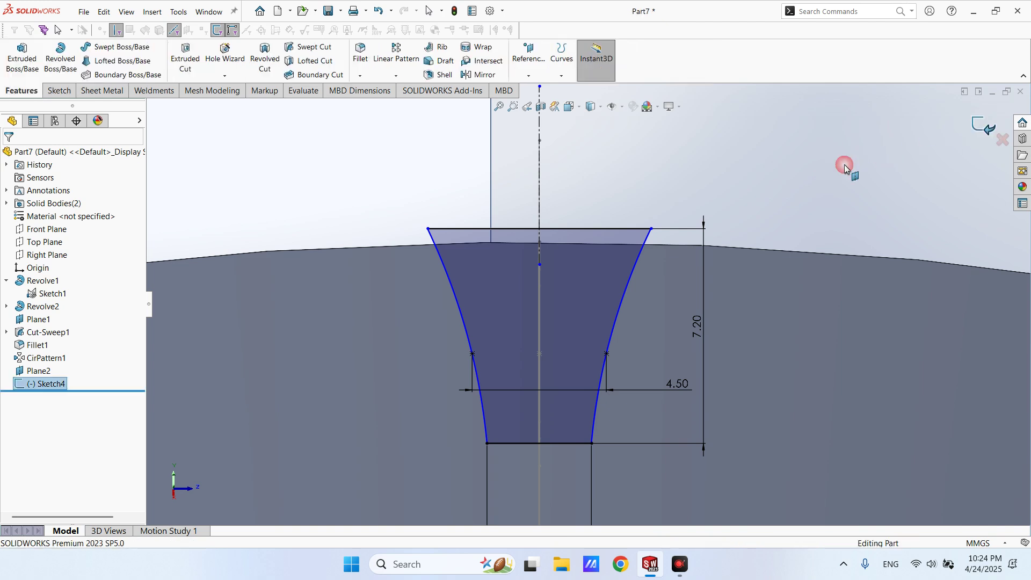
key("f")
mouse_move(520, 214)
middle_mouse_down()
mouse_move(584, 233)
mouse_move(603, 253)
middle_mouse_up()
scroll(594, 308, "down", 3)
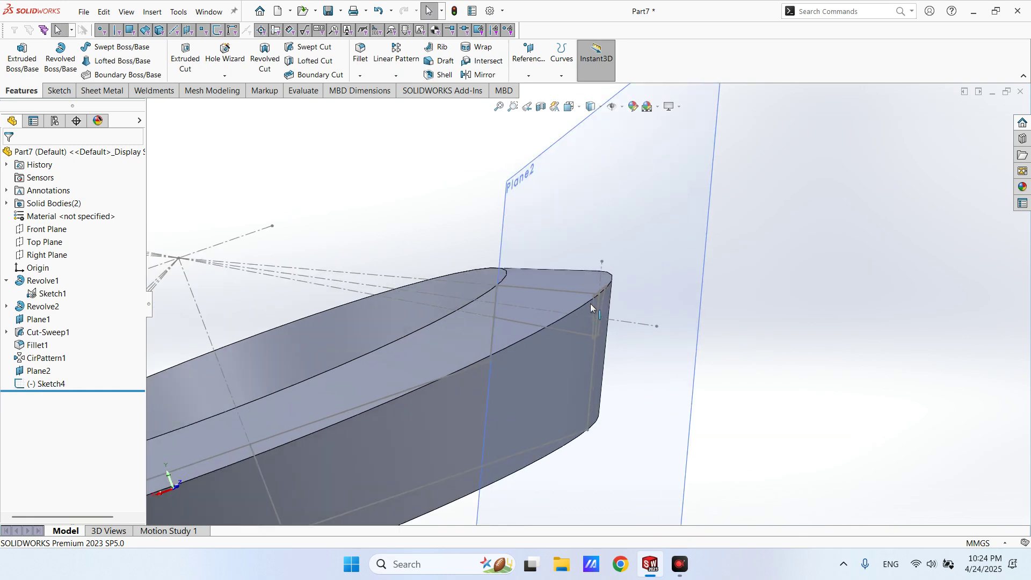
Sketch a line about 23.4 mm long on the Front Plane, from the slot profile's base inward along the construction line toward the gears' apex.
scroll(537, 210, "up", 4)
middle_click_drag(538, 211, 128, 188)
left_click(49, 230)
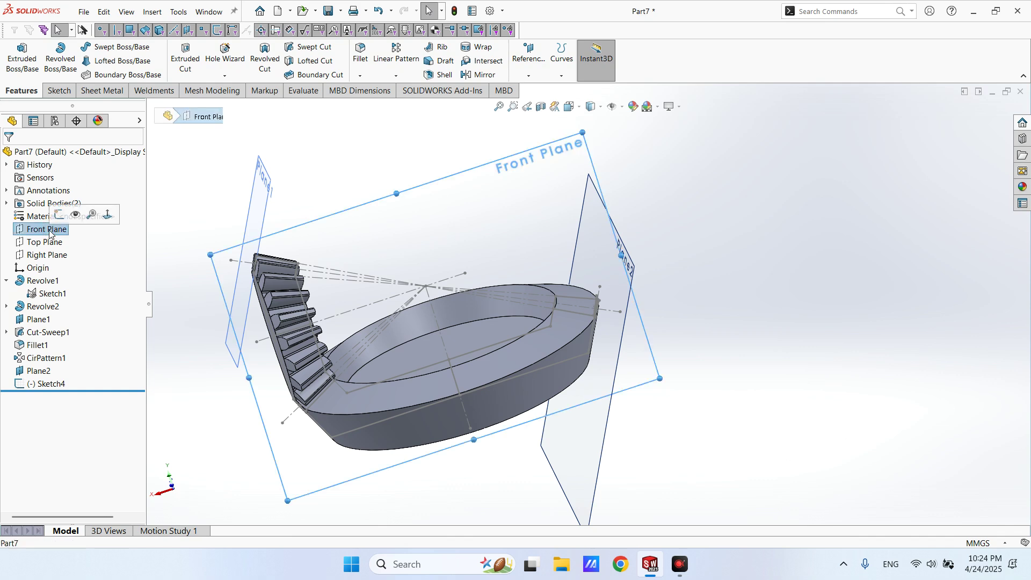
left_click(58, 215)
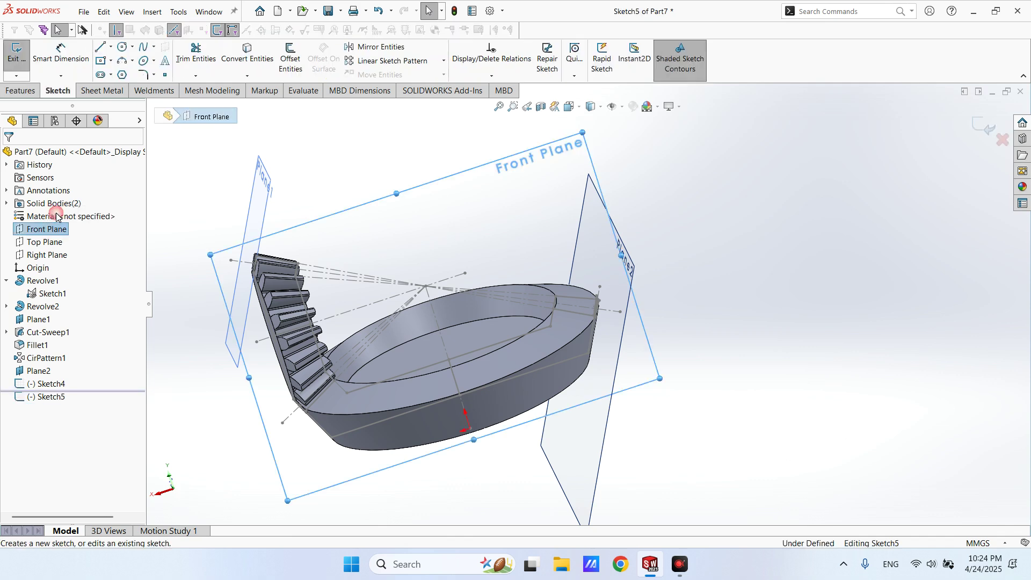
left_click(103, 48)
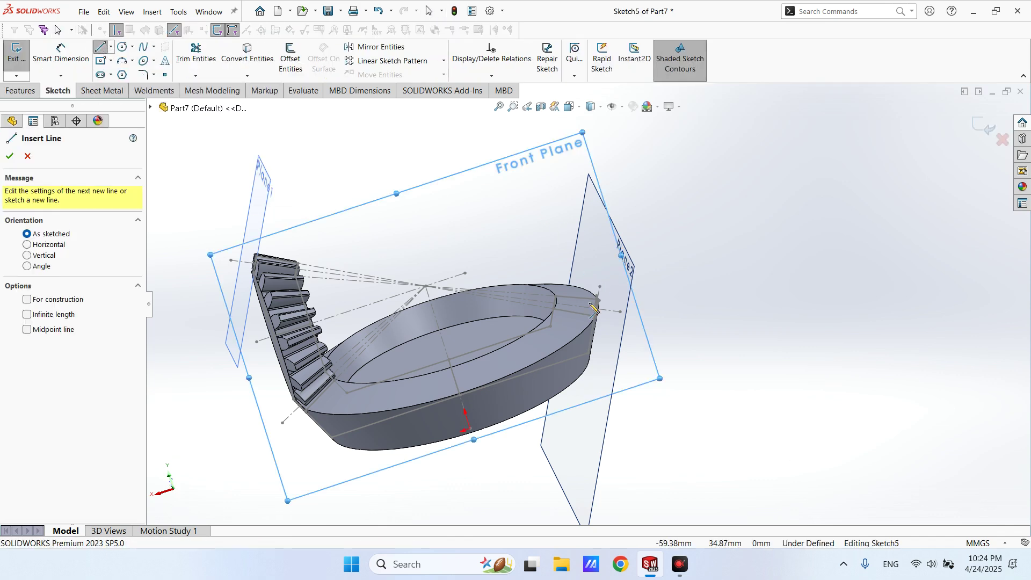
scroll(587, 296, "down", 6)
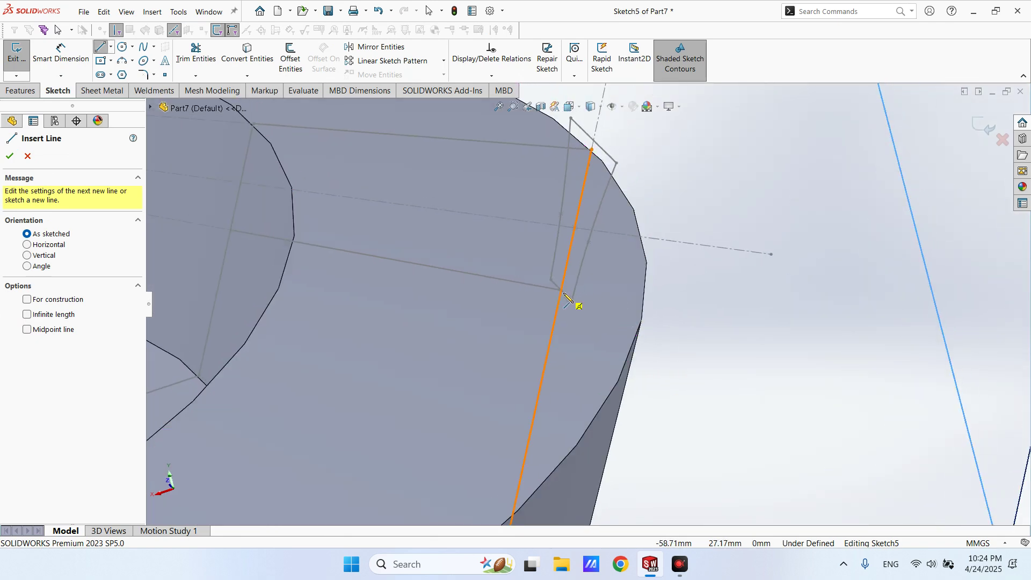
left_click(562, 290)
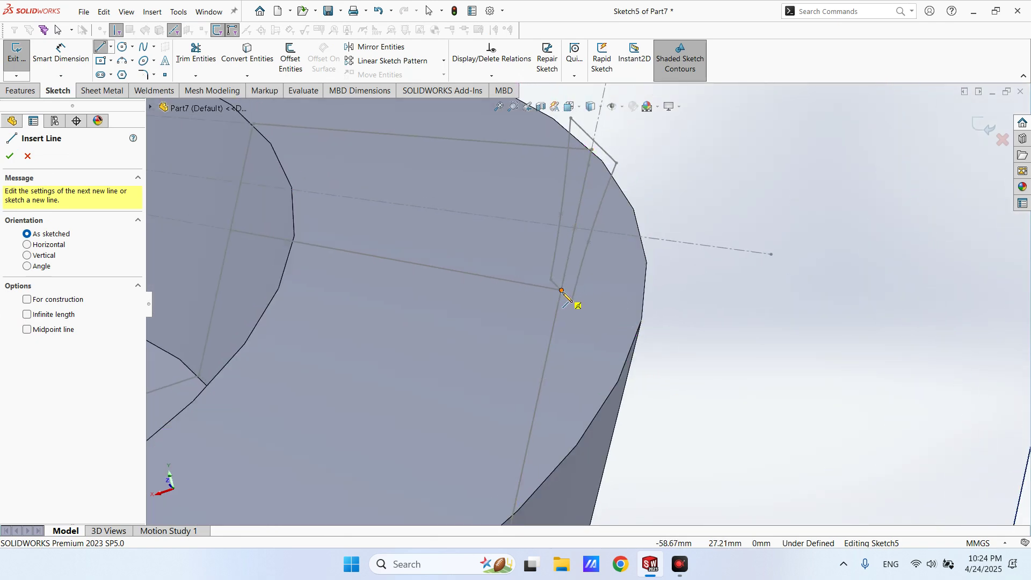
scroll(561, 290, "up", 5)
scroll(418, 279, "down", 2)
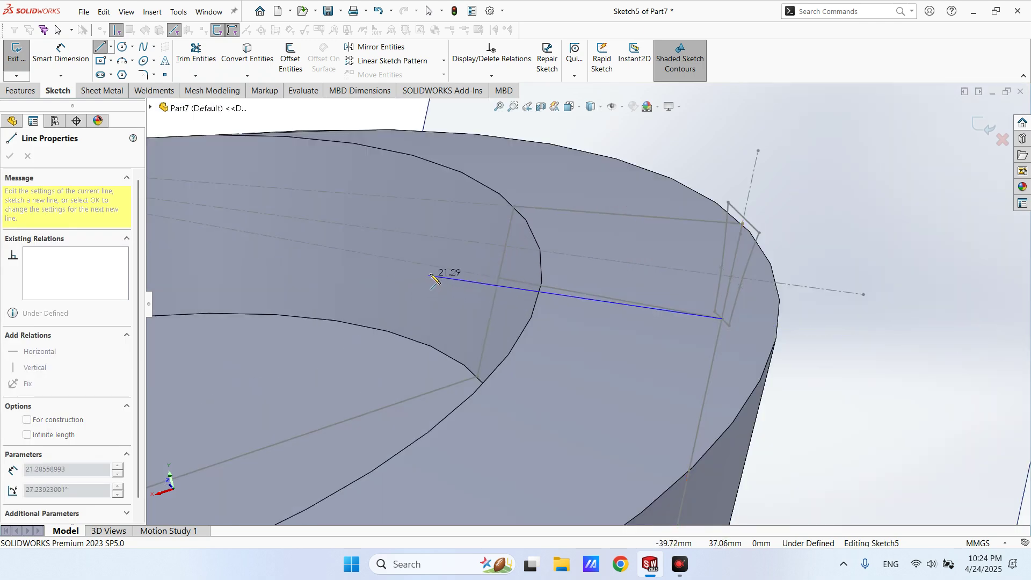
left_click(404, 262)
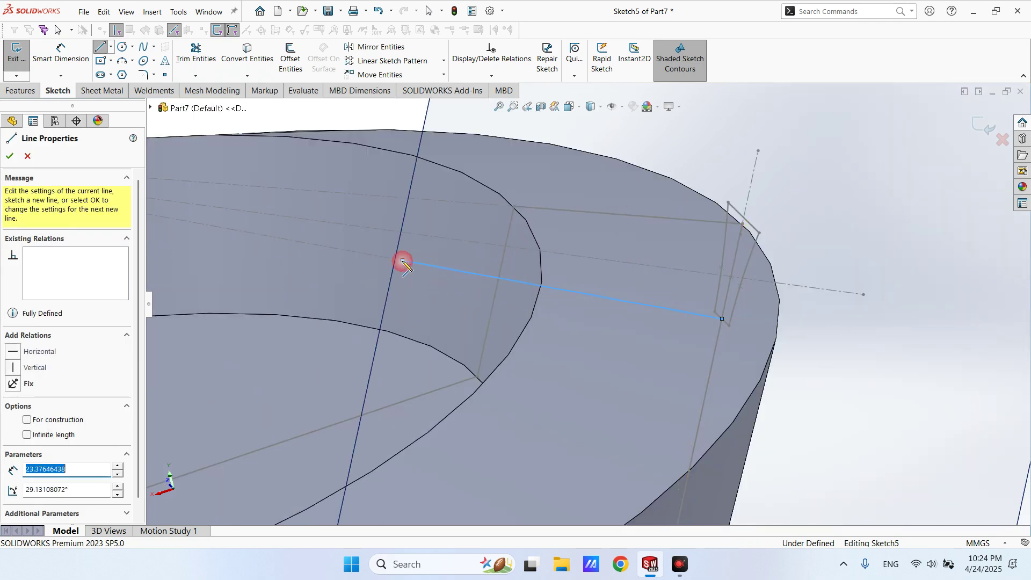
key("Escape")
scroll(411, 265, "up", 3)
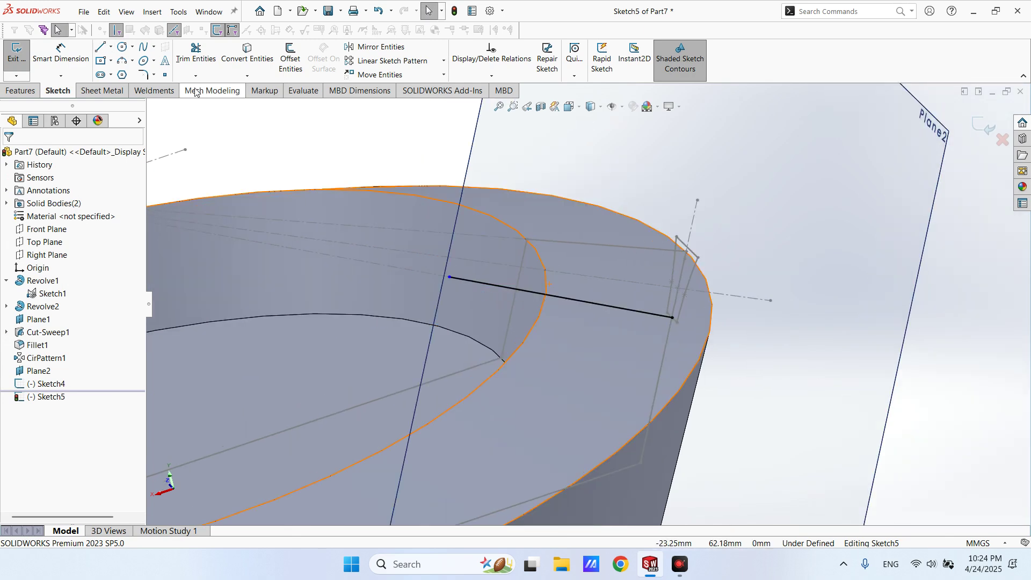
Dimension the sweep path line's length at 25 mm and exit the sketch.
left_click(72, 59)
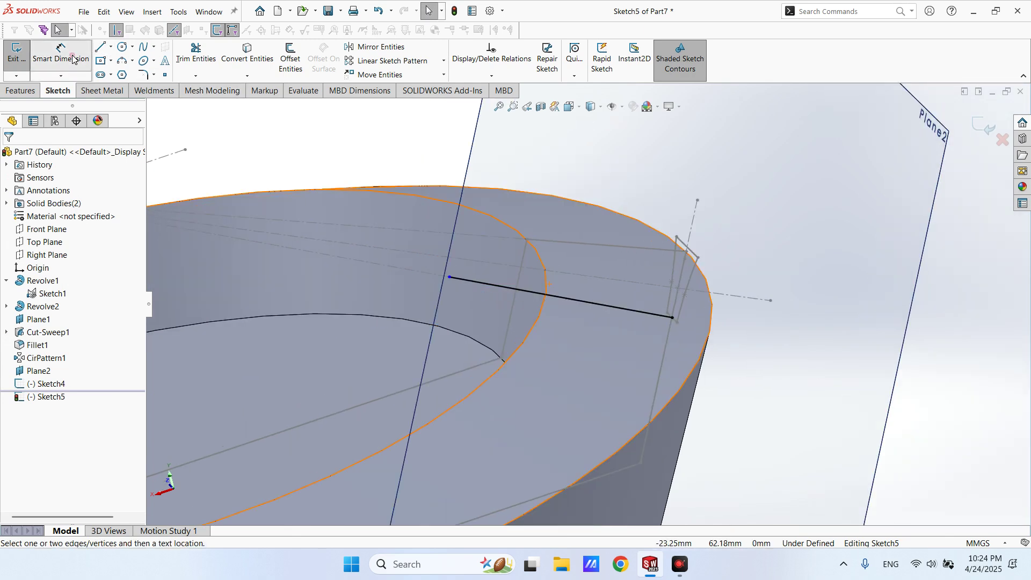
left_click(601, 306)
left_click(695, 163)
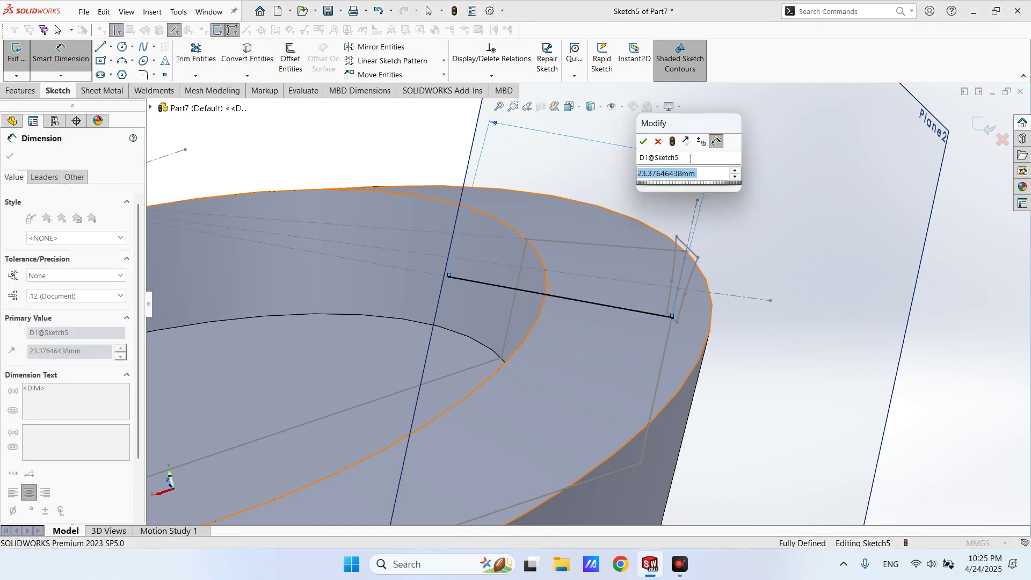
type("25")
key("Return")
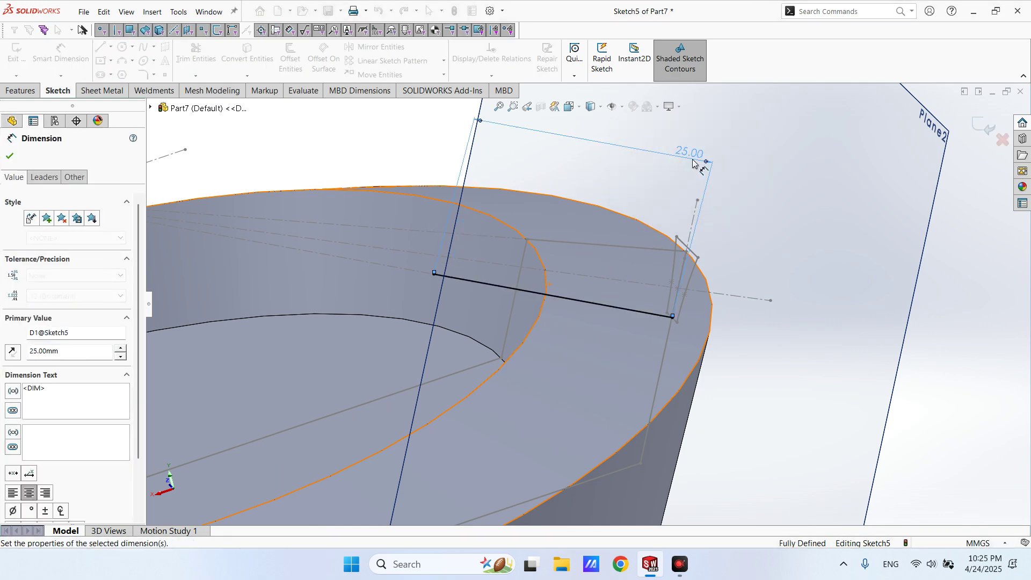
middle_click_drag(774, 189, 787, 263)
scroll(662, 309, "up", 3)
middle_click_drag(662, 310, 646, 311)
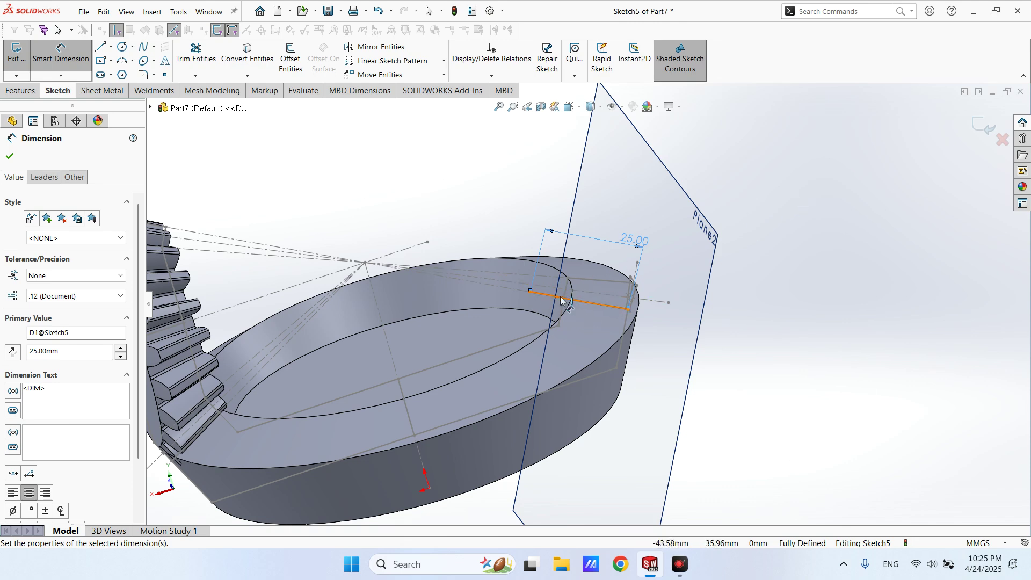
scroll(585, 295, "down", 2)
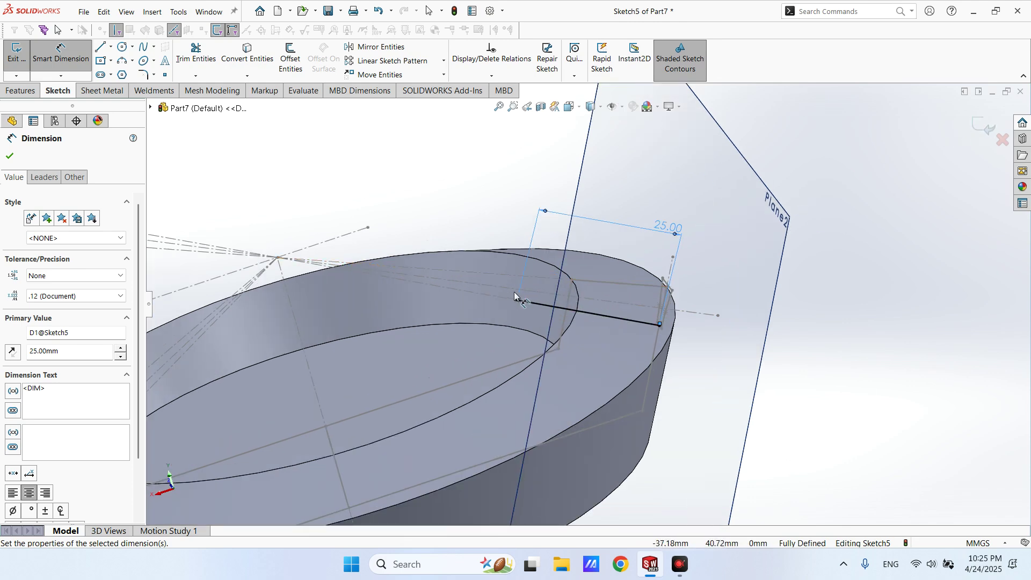
left_click(987, 126)
scroll(875, 214, "up", 5)
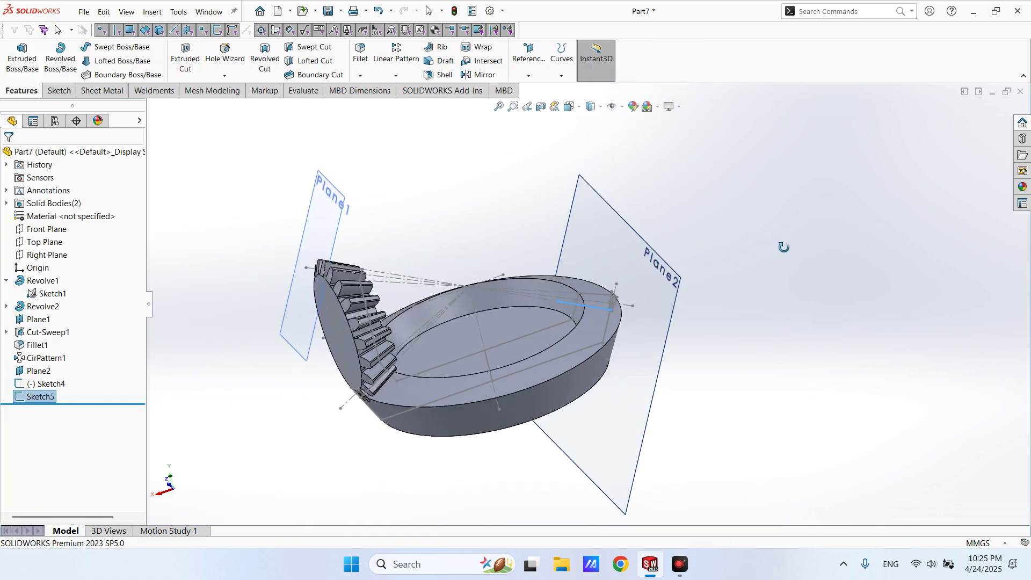
Set up a swept cut on the larger gear with Sketch4 as the profile and Sketch5 as the path.
left_click(298, 49)
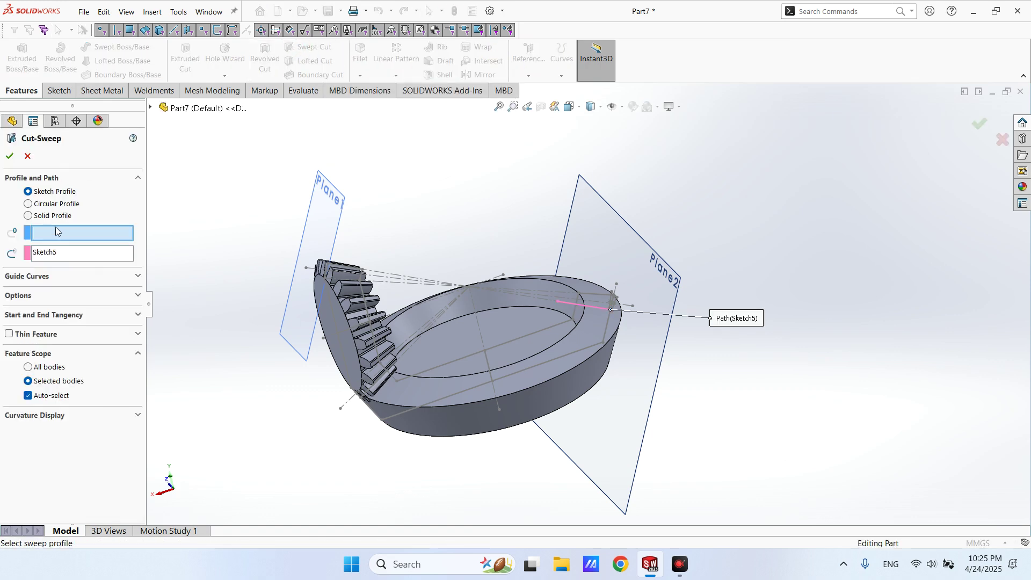
left_click(56, 231)
middle_click_drag(713, 212, 662, 233)
scroll(597, 324, "down", 2)
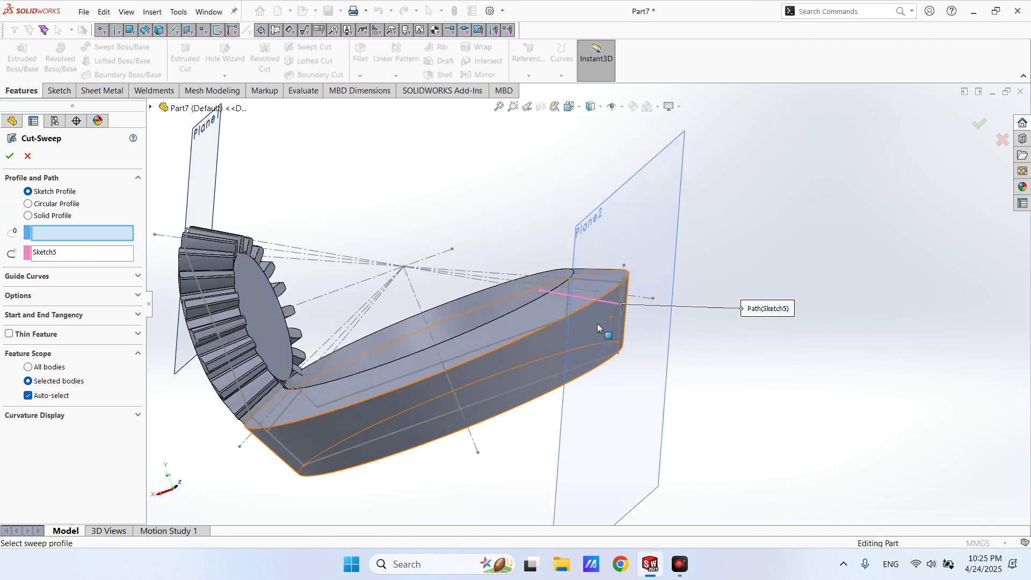
scroll(592, 315, "up", 2)
scroll(624, 291, "down", 2)
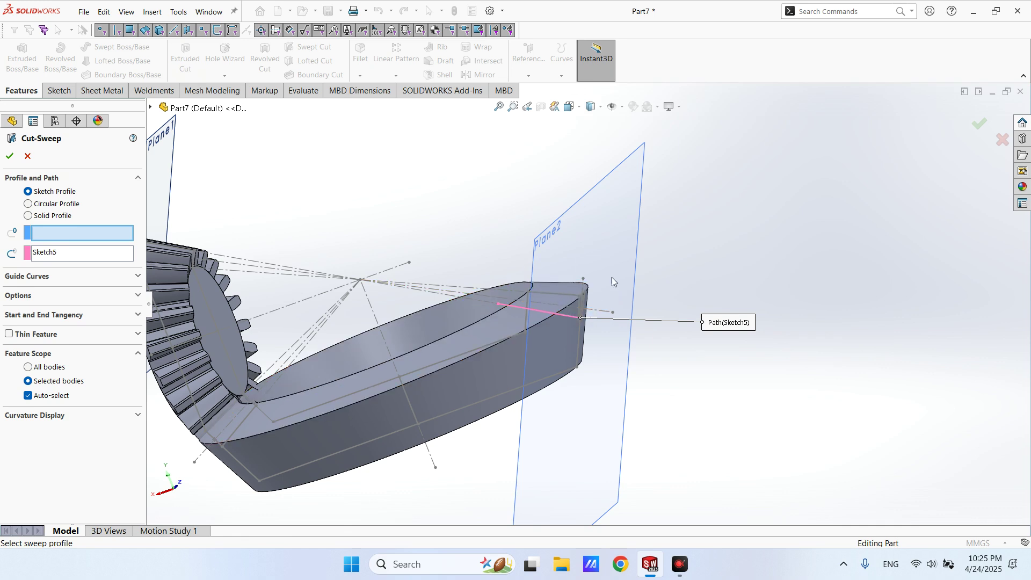
scroll(597, 311, "up", 2)
scroll(592, 297, "up", 1)
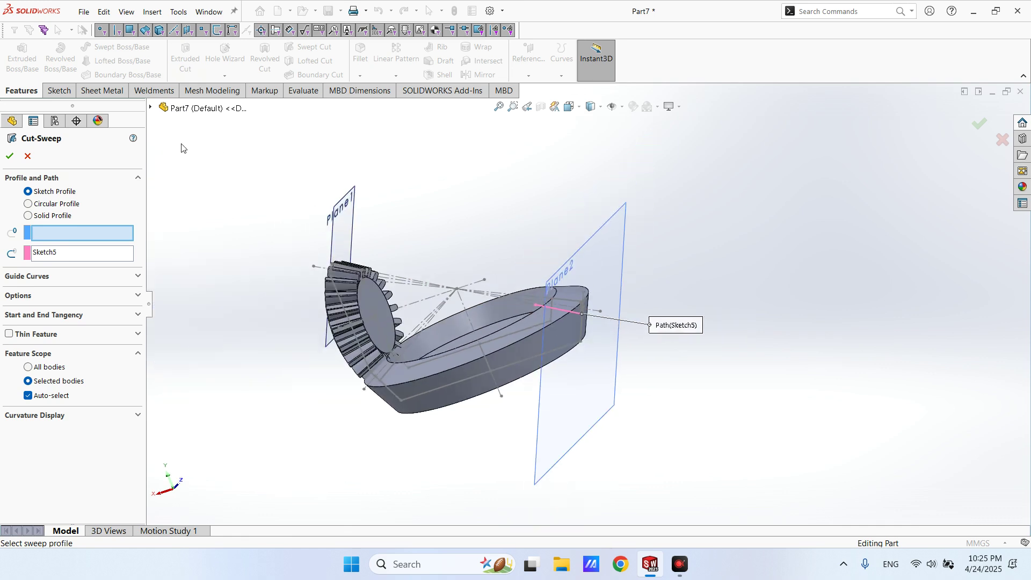
left_click(150, 109)
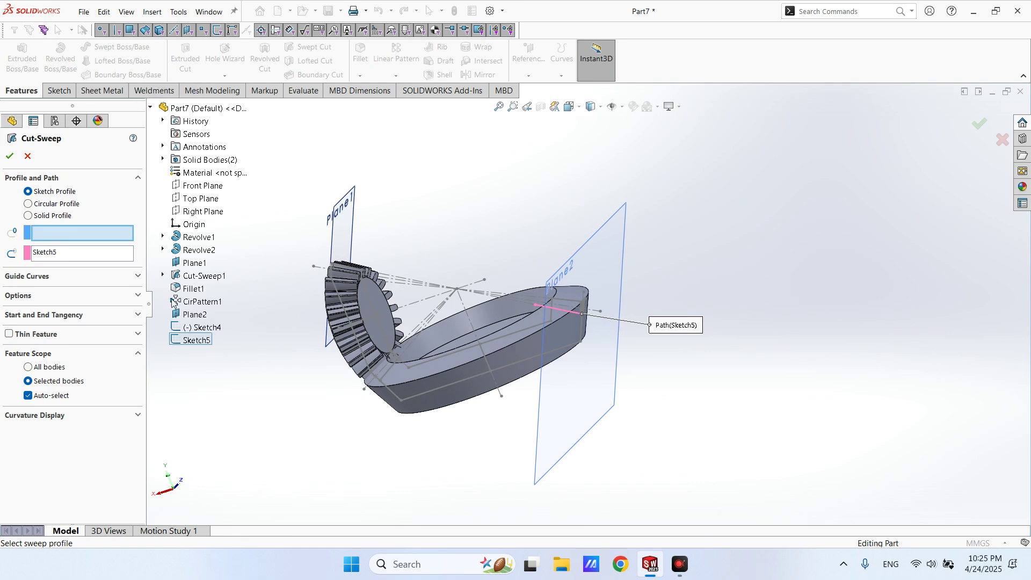
left_click(78, 235)
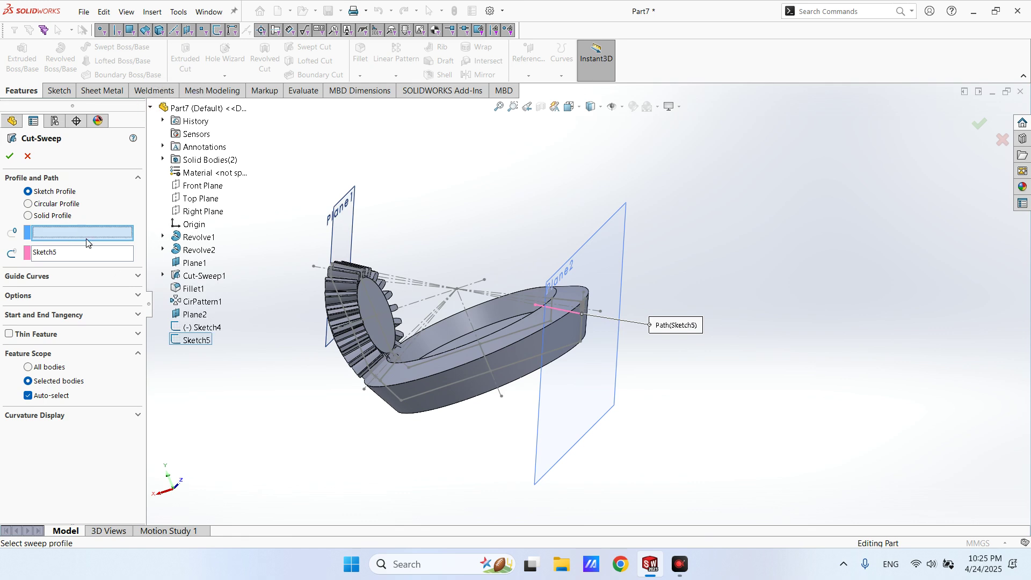
left_click(205, 329)
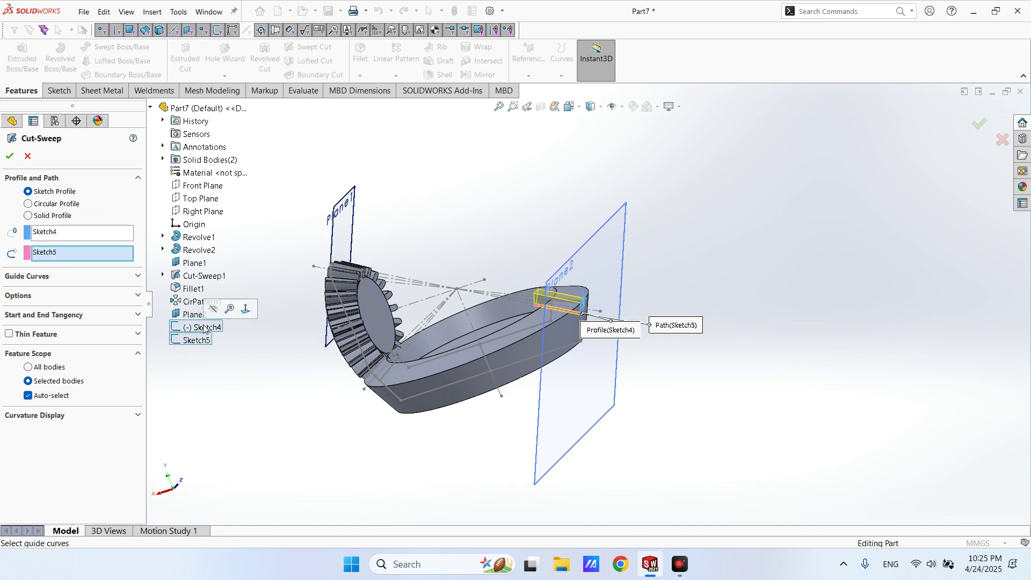
Check the swept cut's profile, path and preview on the larger gear's rim, and accept the cut.
scroll(580, 312, "down", 4)
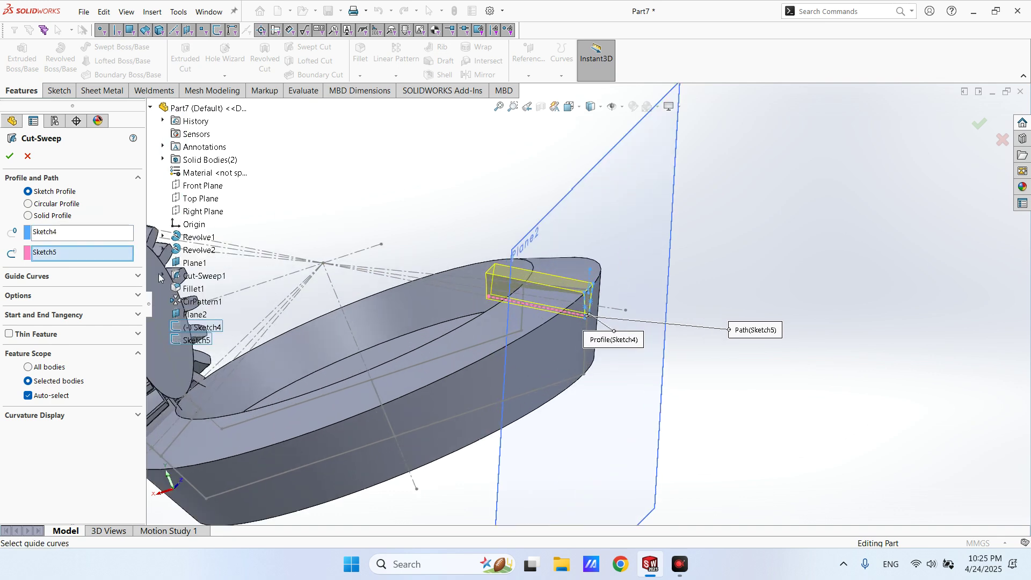
left_click(67, 235)
scroll(608, 304, "down", 3)
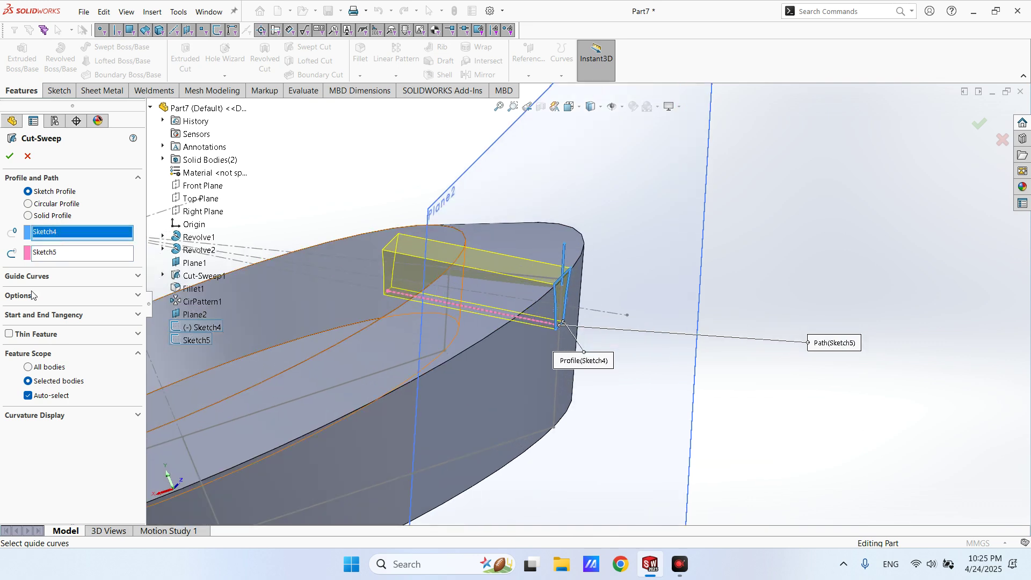
left_click(52, 254)
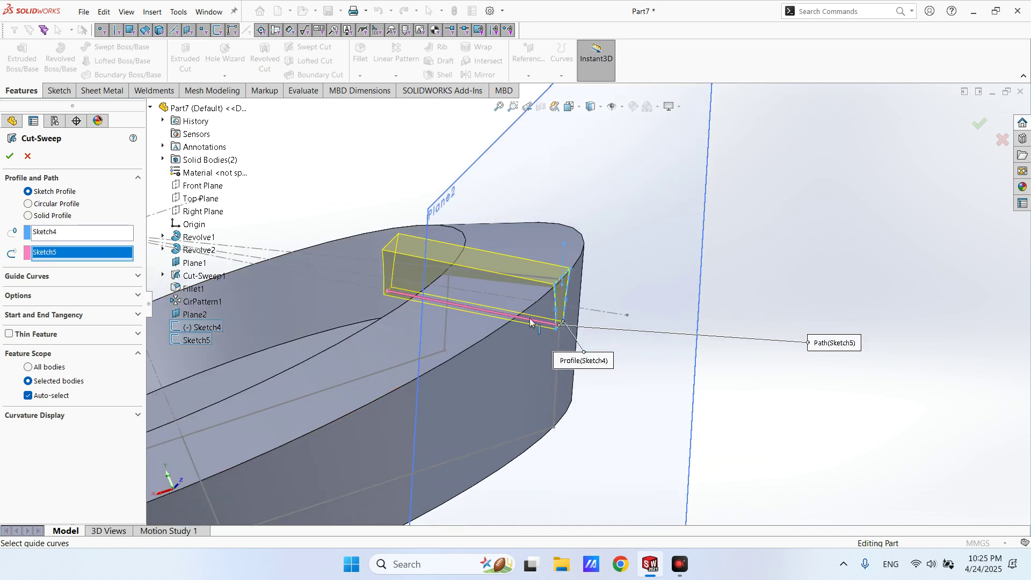
scroll(459, 311, "up", 4)
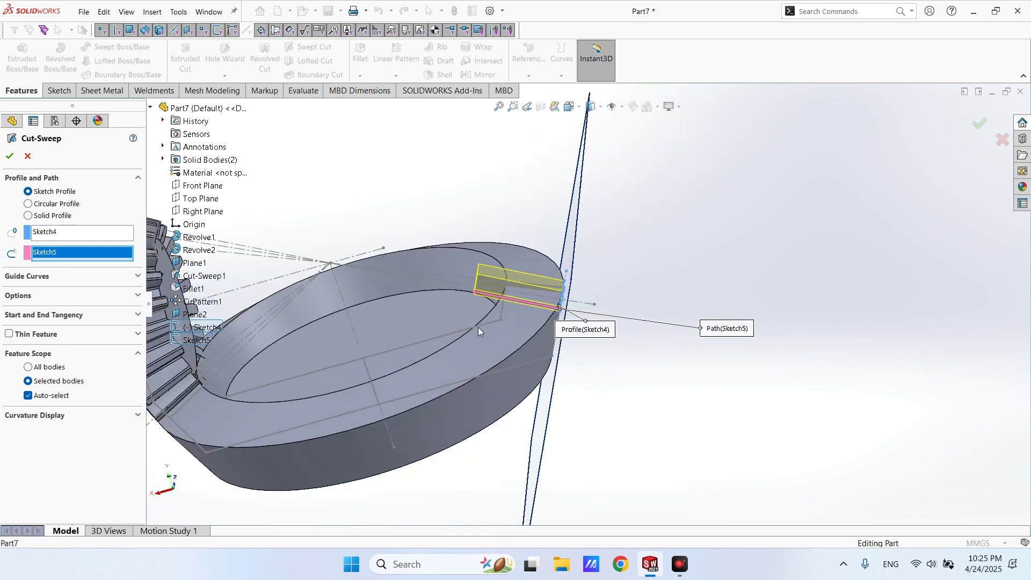
scroll(506, 279, "down", 4)
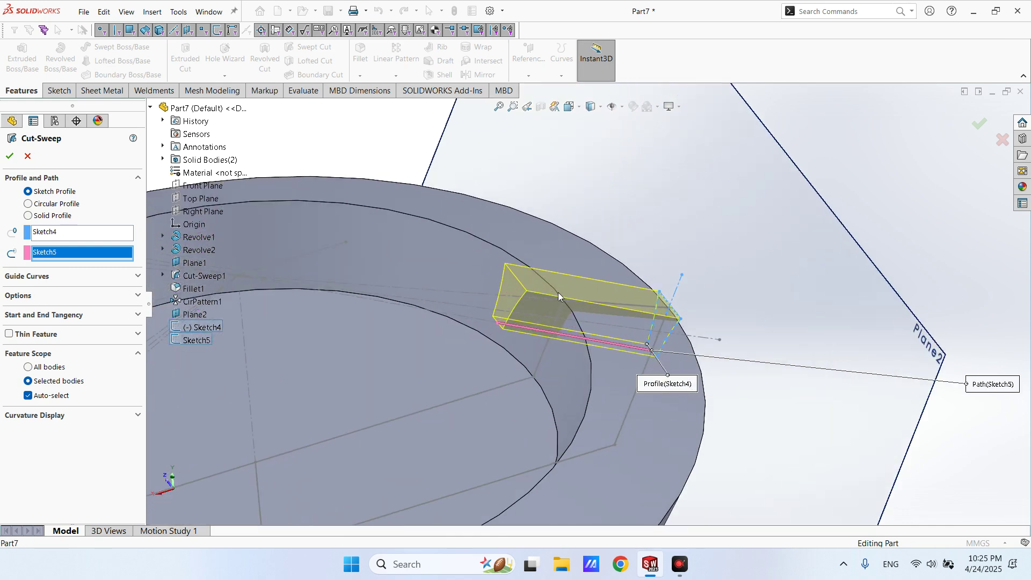
left_click(983, 126)
Fillet the two upper and two bottom long edges of the larger gear's tooth slot with a 0.5 mm radius.
middle_click_drag(672, 355, 587, 368)
scroll(576, 331, "down", 4)
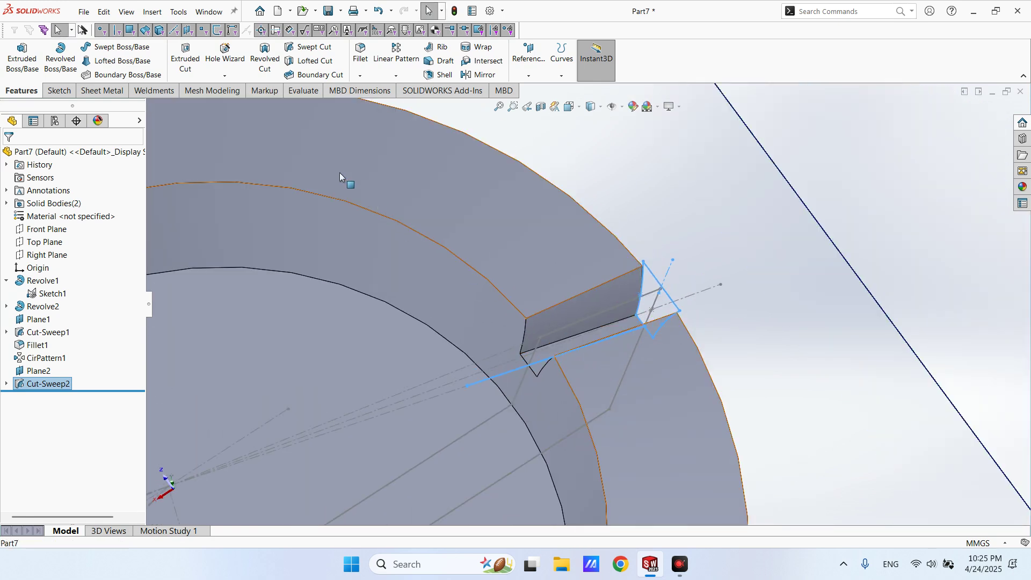
left_click(360, 53)
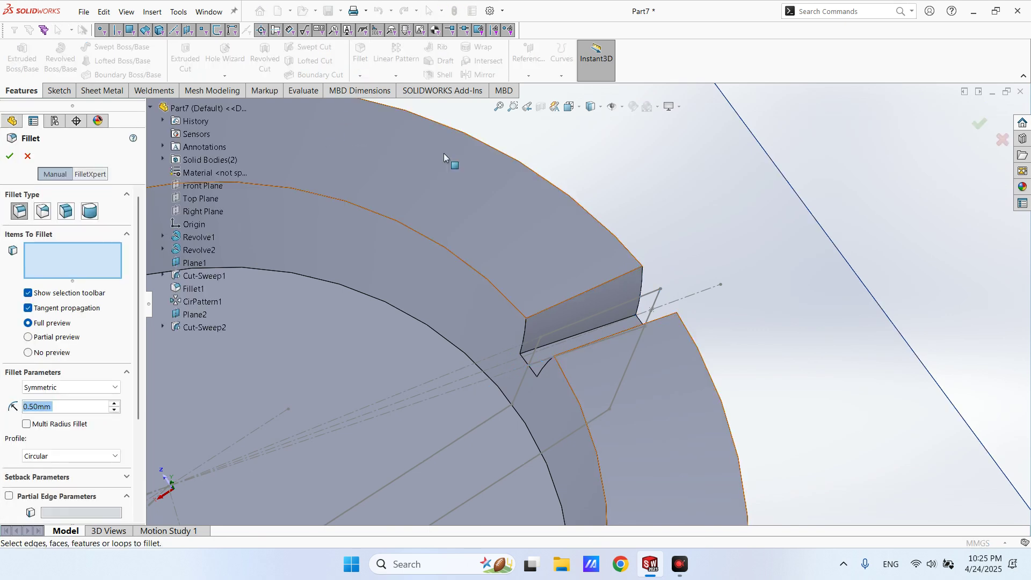
left_click(582, 293)
middle_click_drag(604, 335, 621, 372)
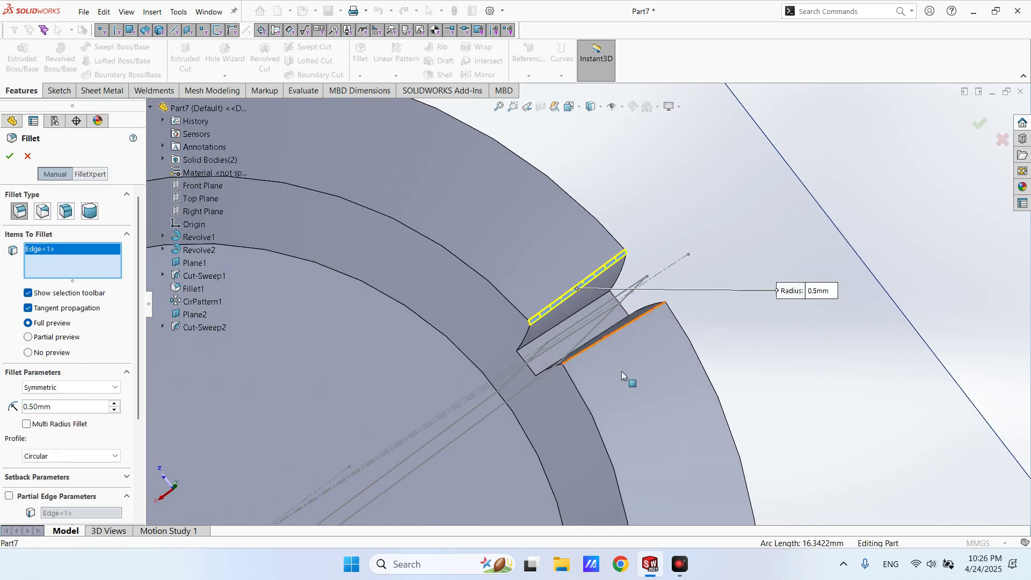
middle_click_drag(575, 310, 602, 327)
left_click(569, 319)
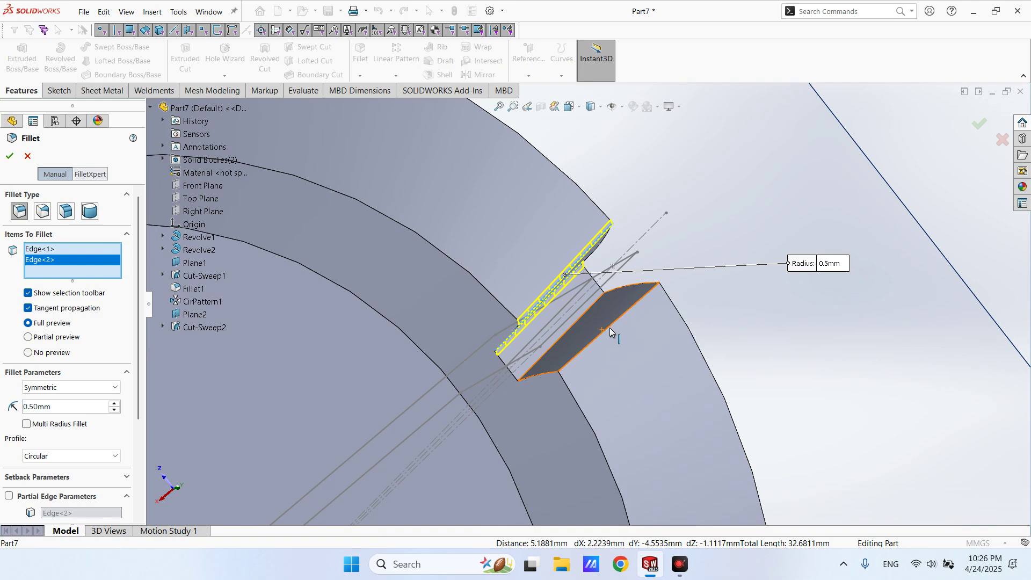
left_click(604, 331)
left_click(569, 328)
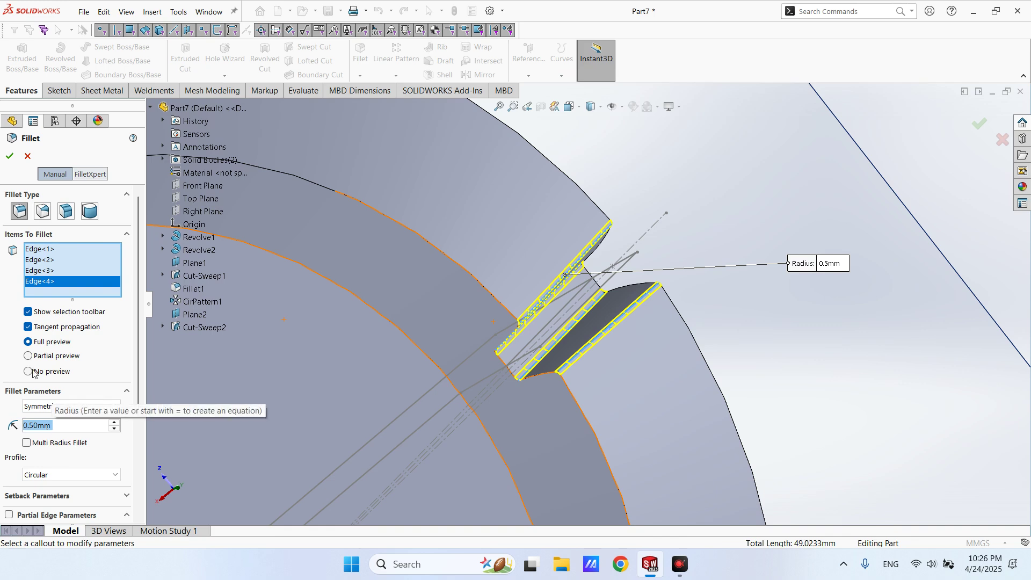
left_click(10, 156)
Set up a circular pattern of the larger gear's slot fillet about its Sketch1 axis line, with 40 equally spaced instances over 360°.
scroll(564, 240, "up", 5)
middle_click_drag(563, 240, 571, 174)
scroll(571, 174, "up", 4)
middle_click_drag(675, 226, 677, 201)
scroll(553, 320, "down", 5)
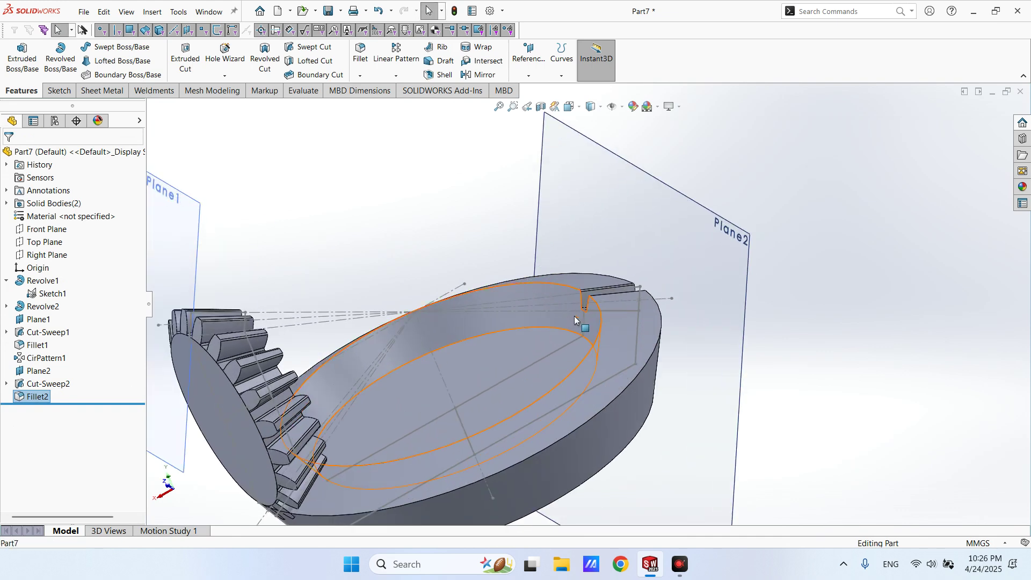
scroll(574, 315, "up", 5)
scroll(542, 333, "down", 5)
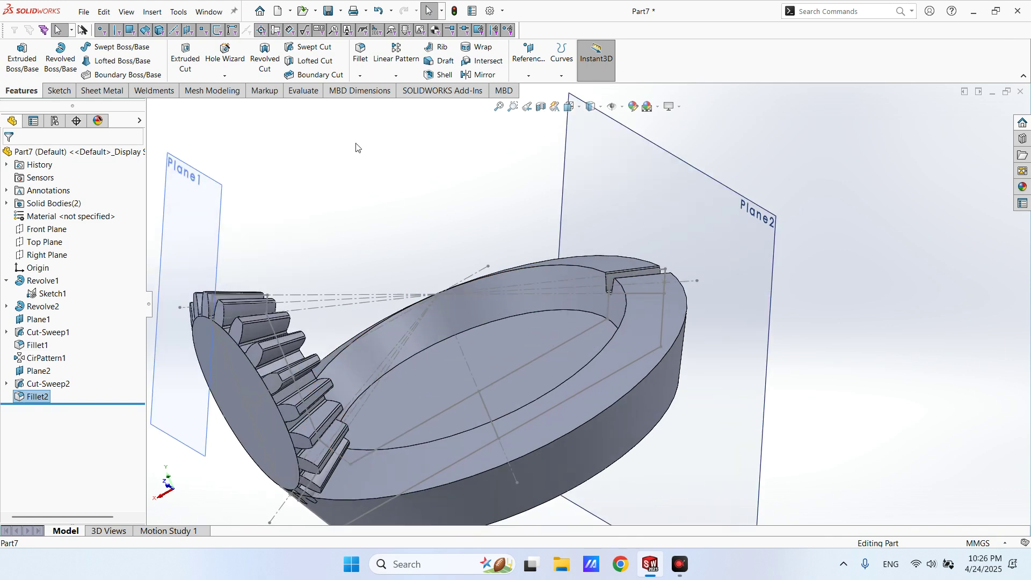
left_click(396, 75)
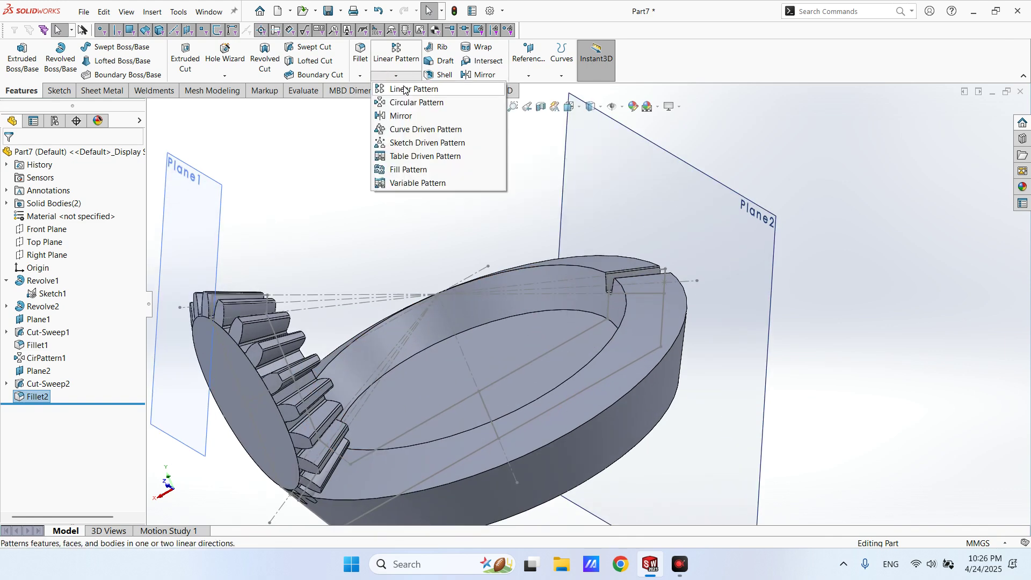
left_click(407, 102)
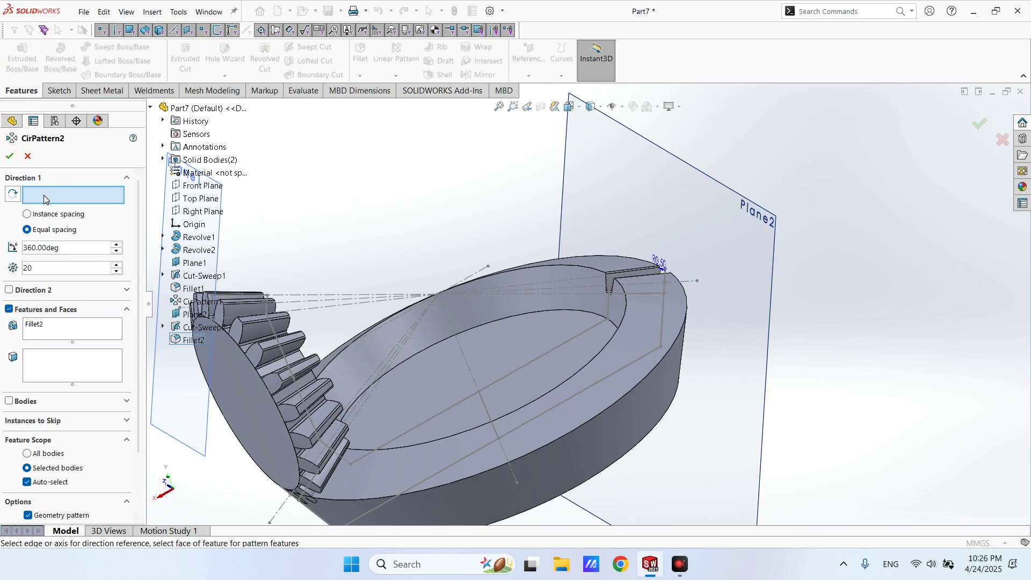
left_click(448, 320)
double_click(62, 269)
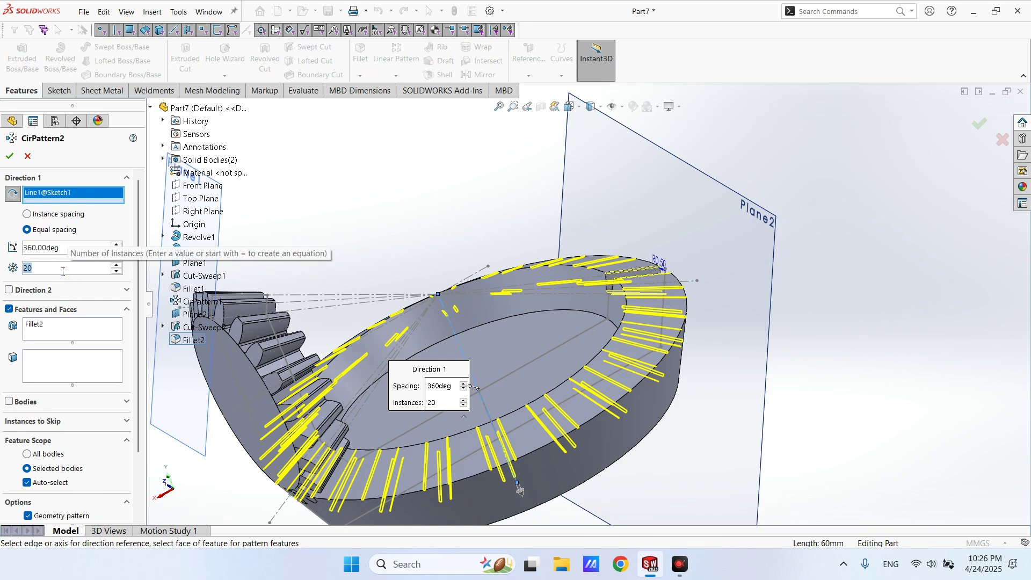
type("40")
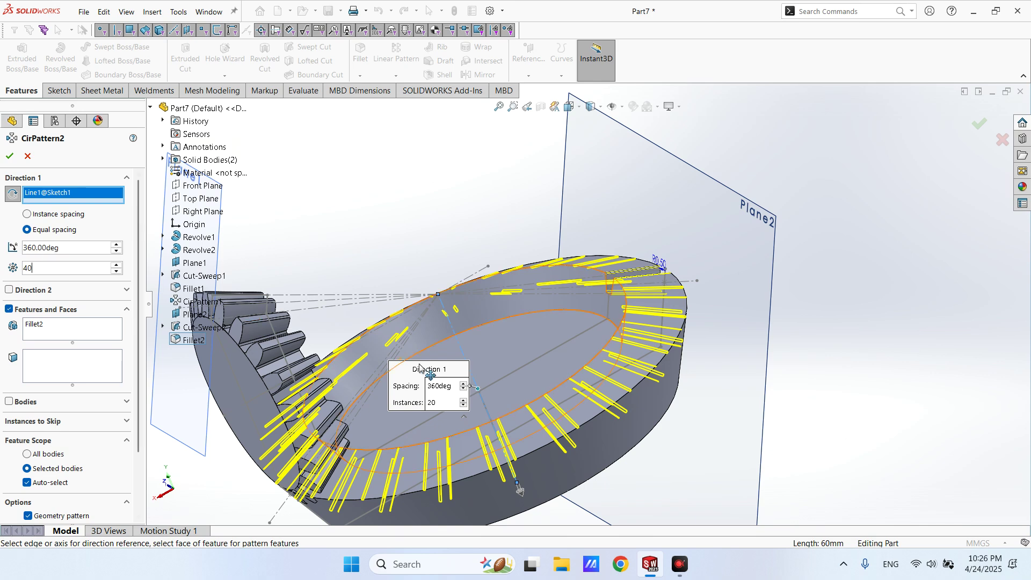
Add the Cut-Sweep2 tooth slot to the features repeated by the circular pattern.
scroll(452, 279, "up", 3)
left_click(32, 328)
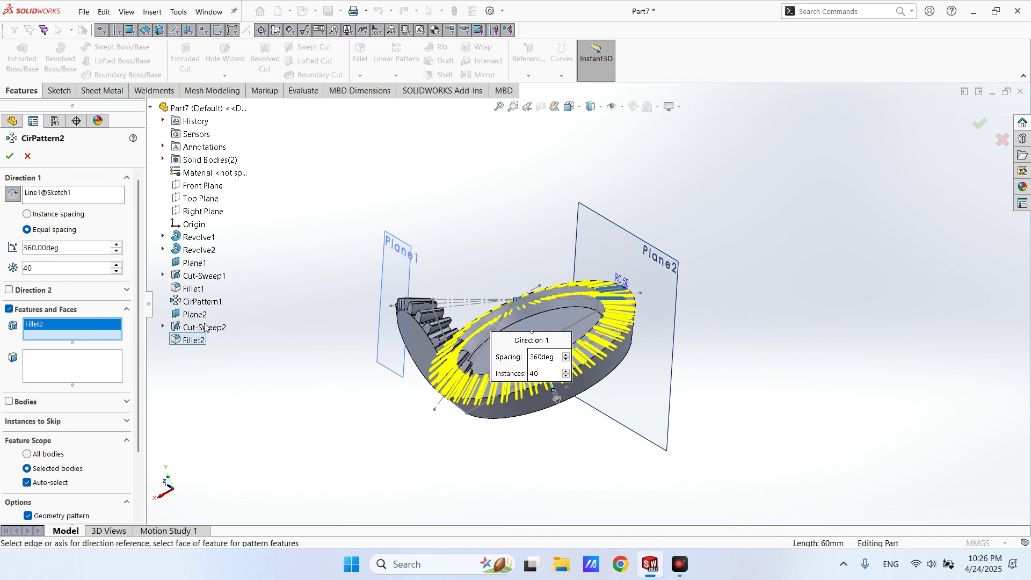
left_click(205, 327)
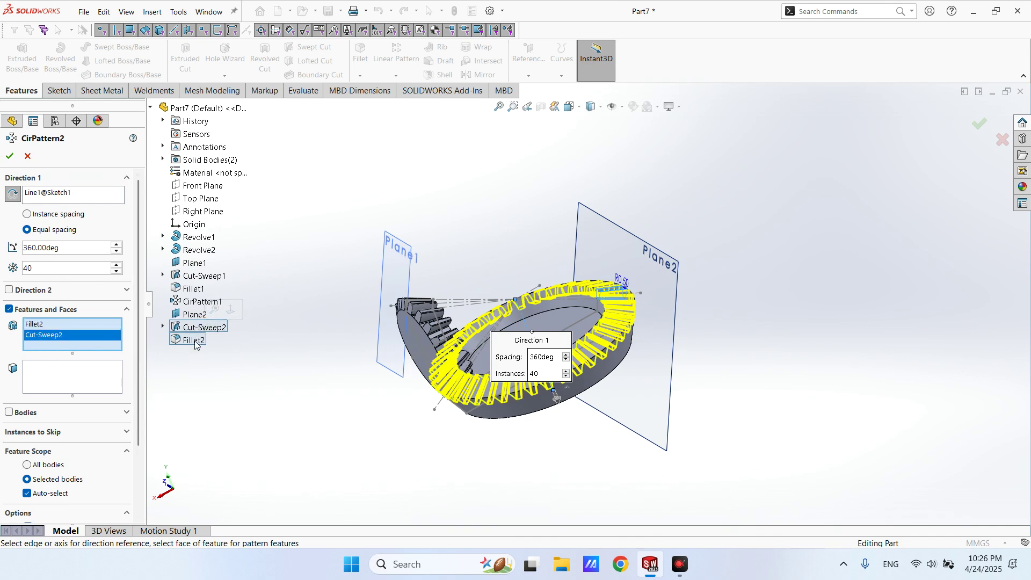
Turn off automatic body selection, limit the pattern's feature scope to the larger gear body, and accept the pattern.
middle_click_drag(820, 257, 797, 320)
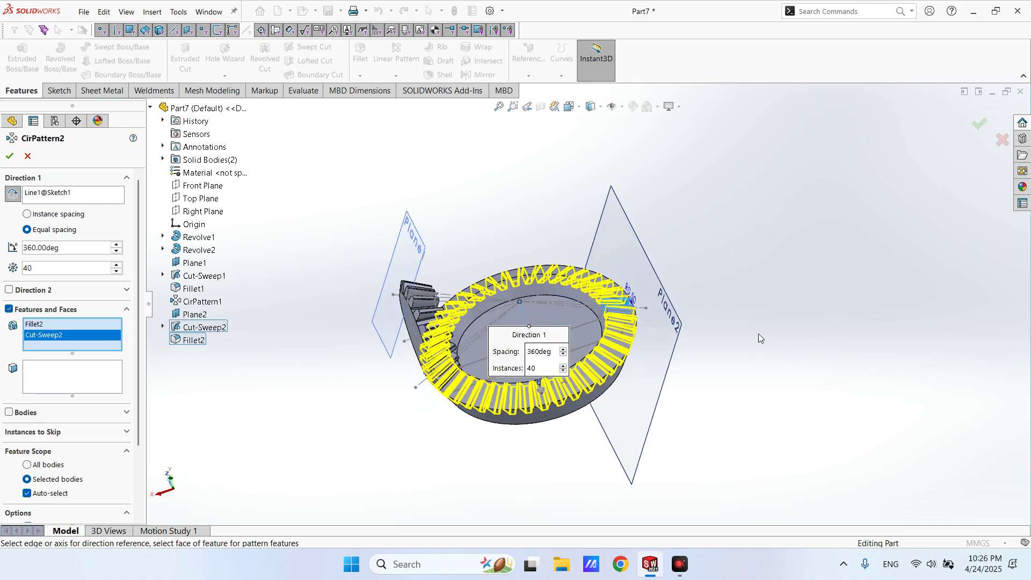
scroll(566, 374, "down", 3)
middle_click_drag(566, 375, 567, 334)
left_click_drag(138, 317, 140, 358)
scroll(143, 344, "down", 3)
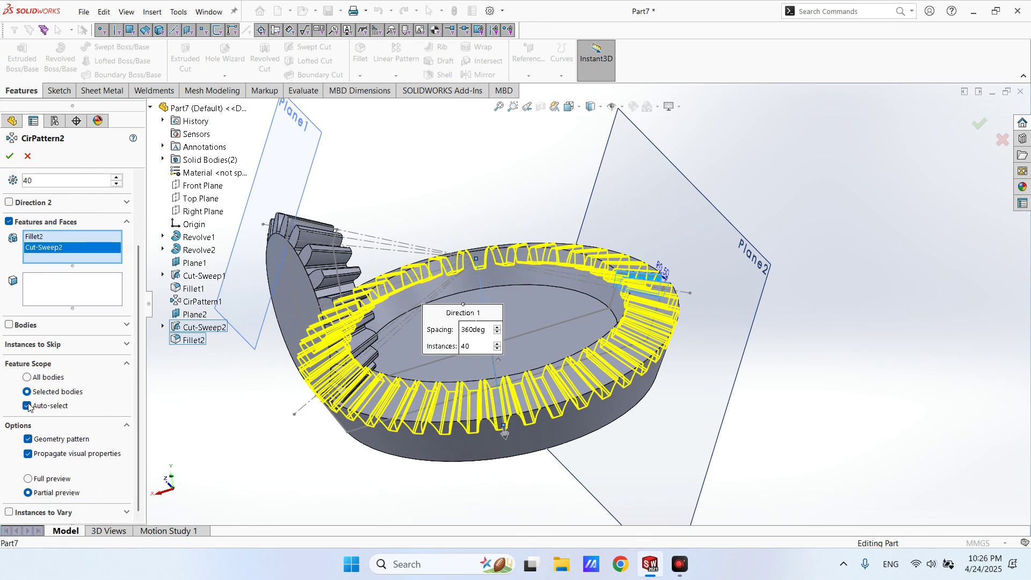
left_click(27, 406)
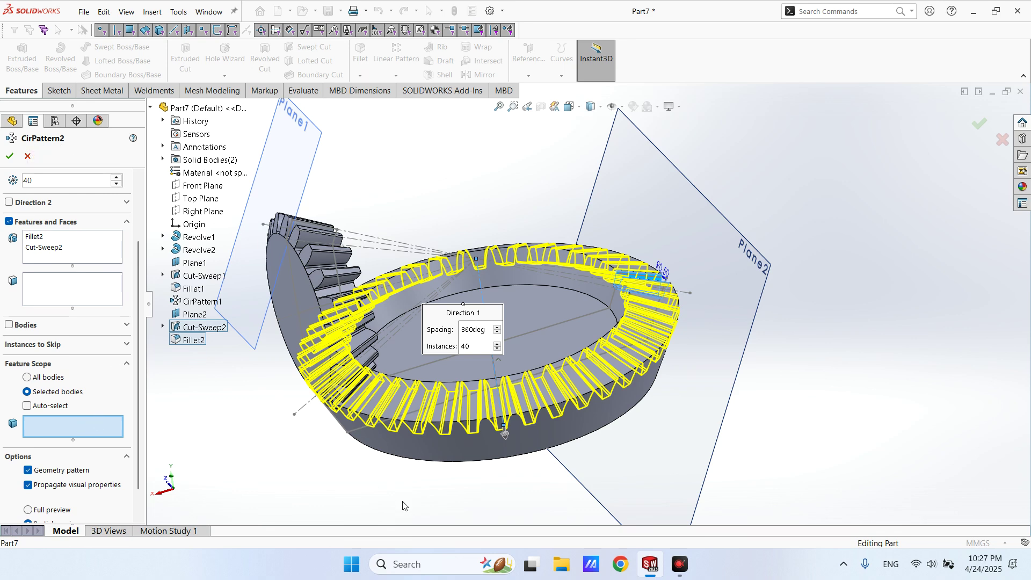
left_click(436, 450)
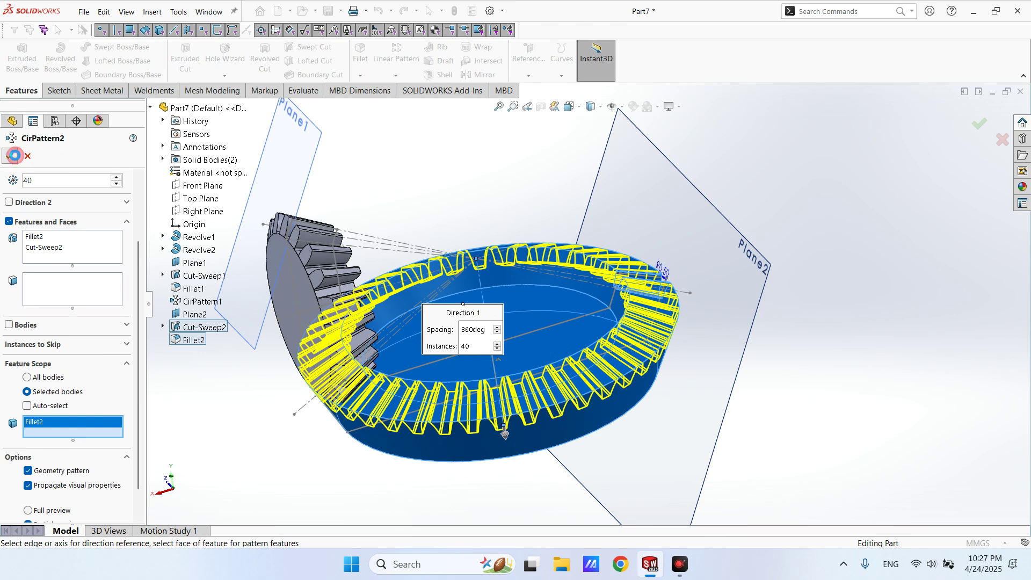
left_click(11, 155)
Examine the patterned teeth of the larger gear and their mesh with the smaller gear from several angles.
middle_click_drag(587, 356, 727, 237)
scroll(421, 381, "down", 4)
scroll(458, 394, "up", 4)
middle_click_drag(458, 394, 452, 366)
scroll(452, 366, "up", 2)
middle_click_drag(426, 294, 408, 303)
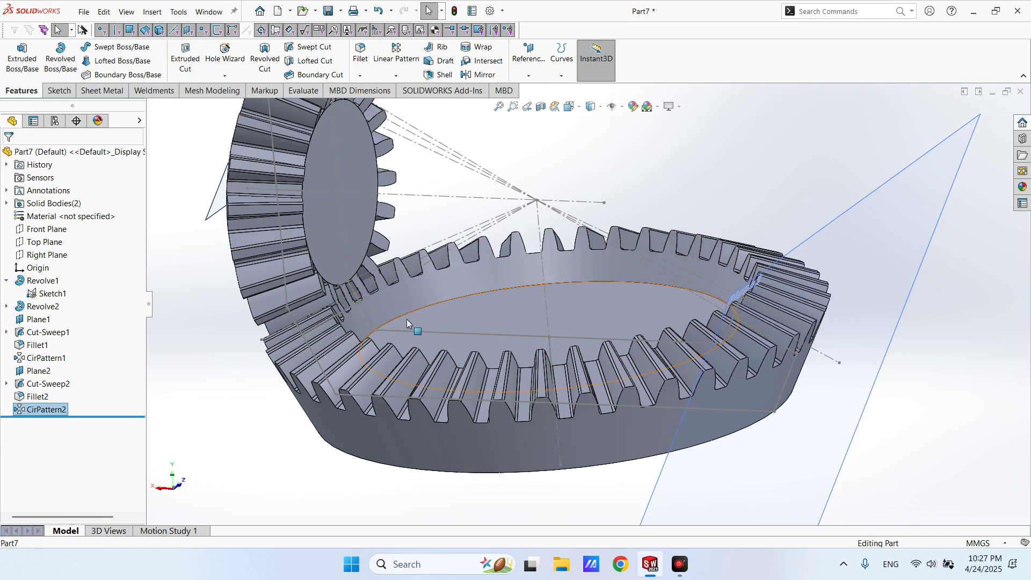
middle_click_drag(485, 293, 481, 340)
scroll(481, 340, "up", 3)
middle_click_drag(436, 276, 477, 291)
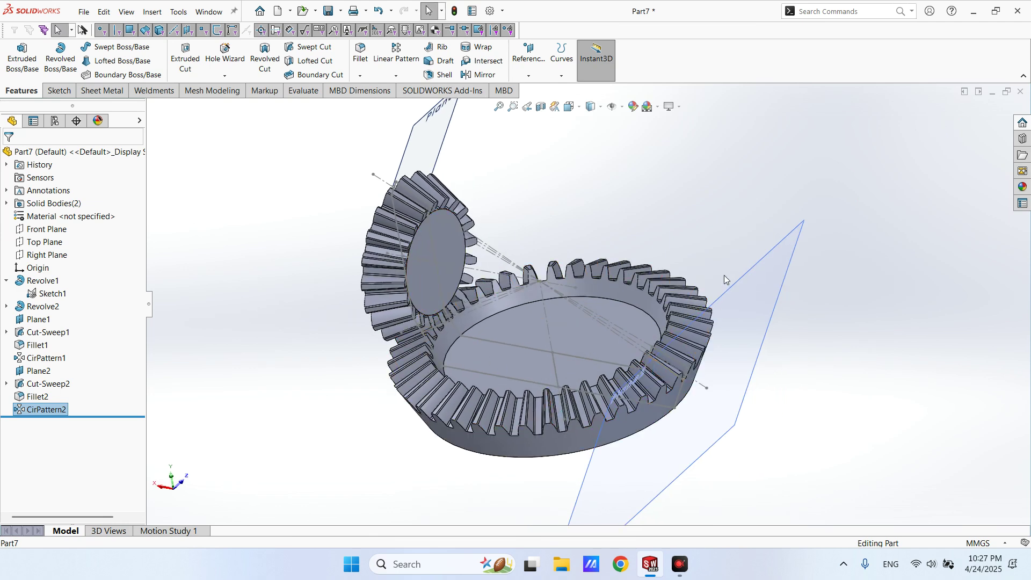
scroll(488, 340, "down", 2)
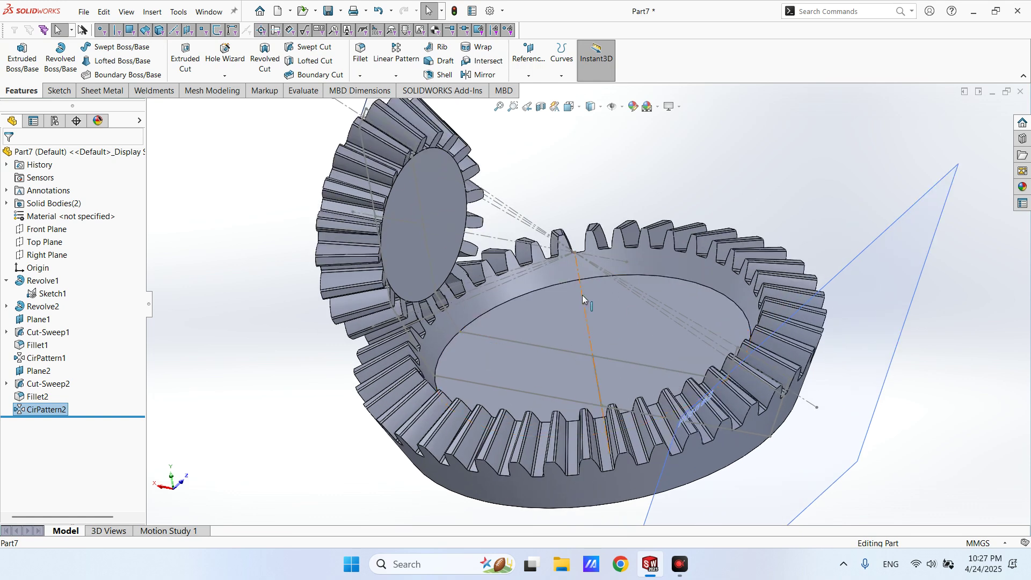
middle_click_drag(582, 295, 591, 299)
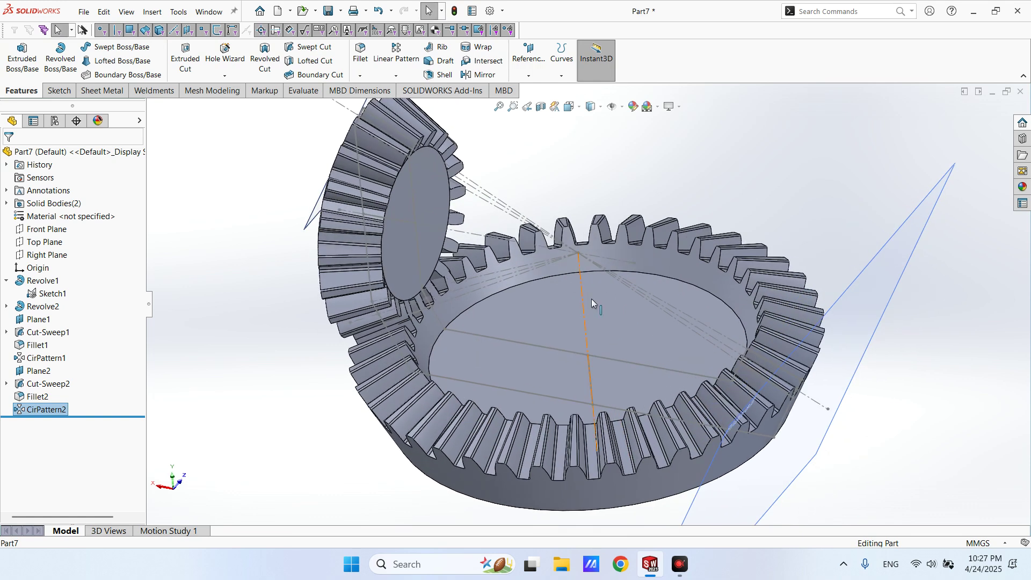